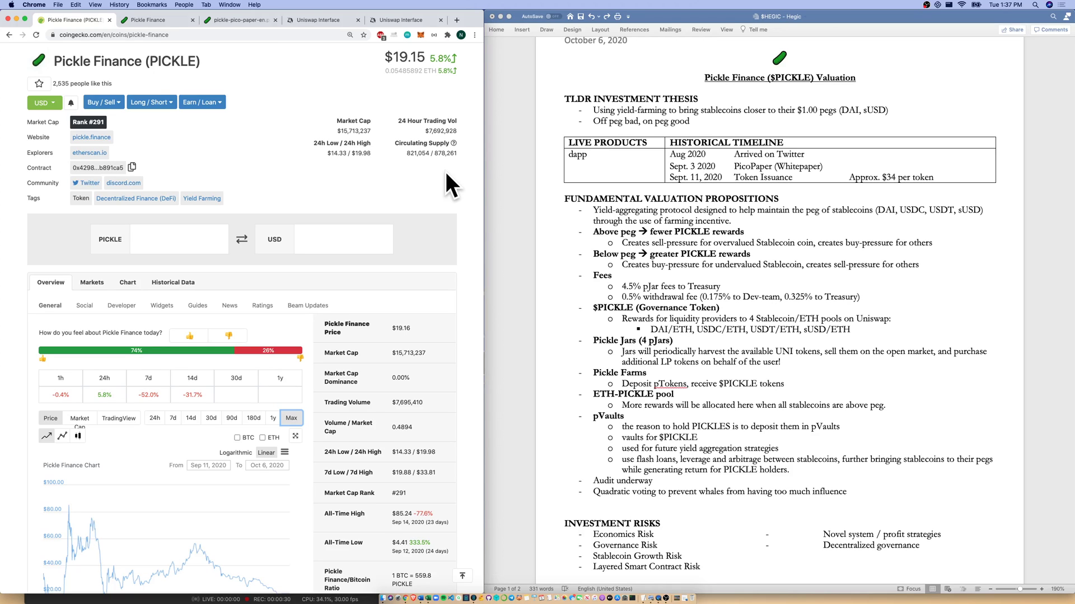
Step: Bold both bullet lines under TLDR INVESTMENT THESIS in the Pickle Finance valuation document
{"action": "left_click", "coordinate": [677, 111]}
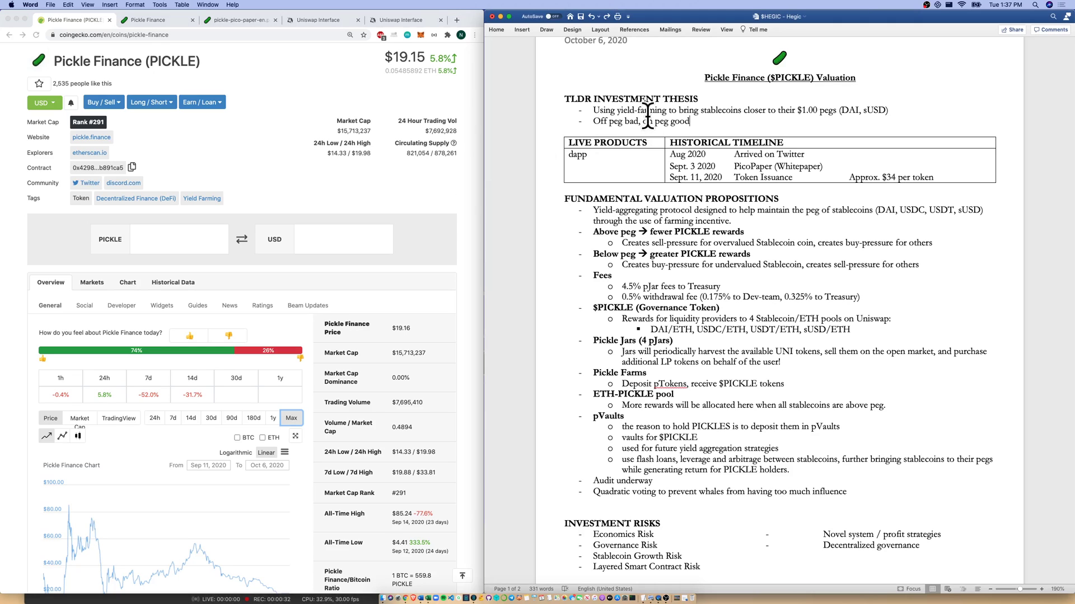
{"action": "triple_click", "coordinate": [875, 110]}
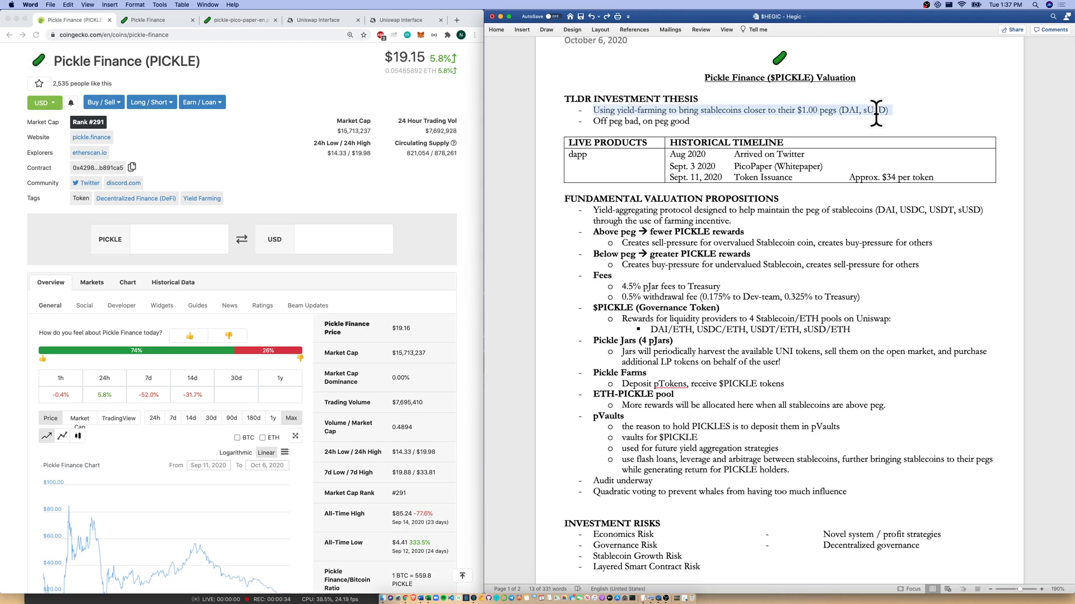
{"action": "key", "text": "super+b"}
{"action": "left_click", "coordinate": [885, 121]}
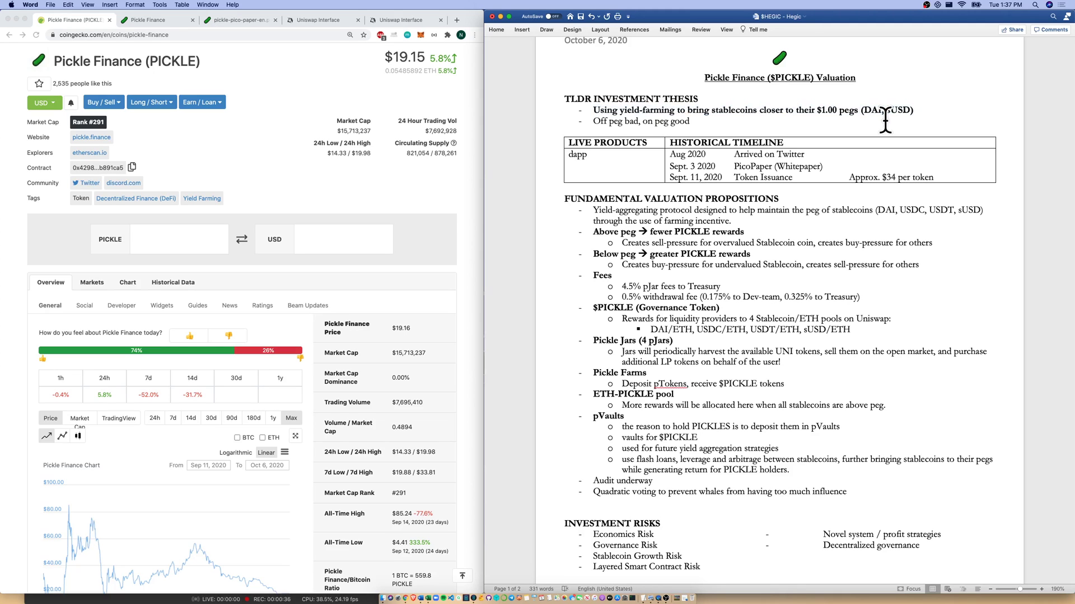
{"action": "triple_click", "coordinate": [965, 118]}
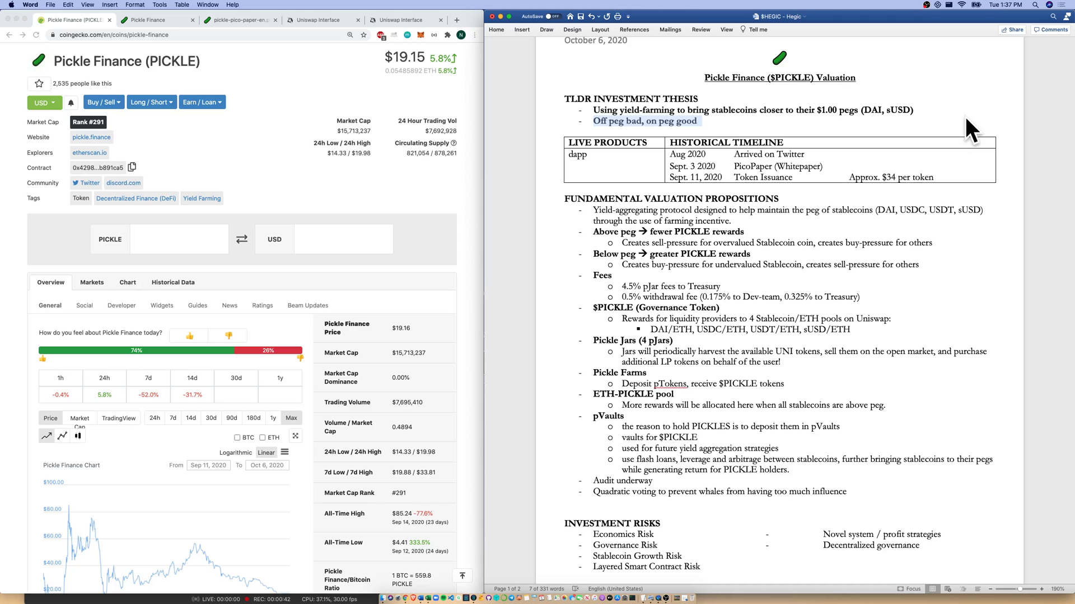
{"action": "key", "text": "super+b"}
{"action": "left_click", "coordinate": [707, 118]}
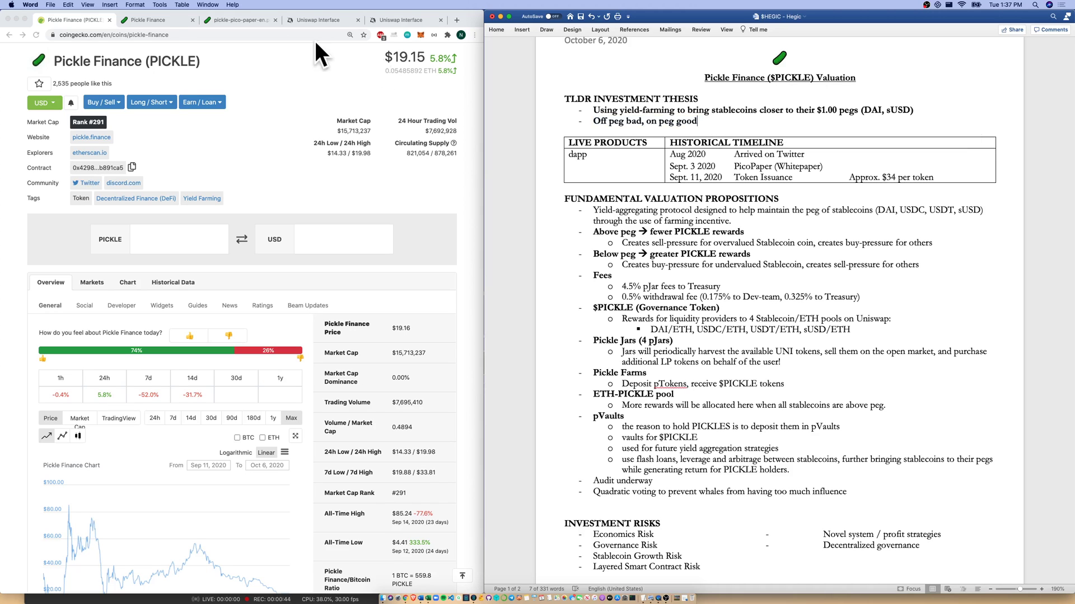
Step: Check the Pickle Finance homepage and the PicoPaper alongside the document's historical timeline
{"action": "left_click", "coordinate": [161, 17]}
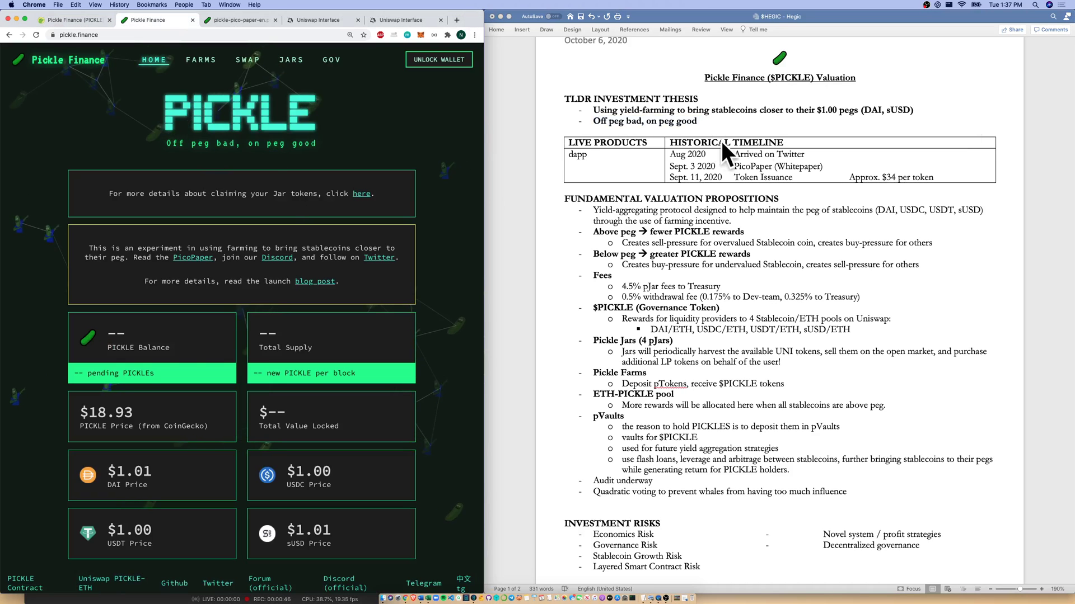
{"action": "left_click", "coordinate": [783, 154]}
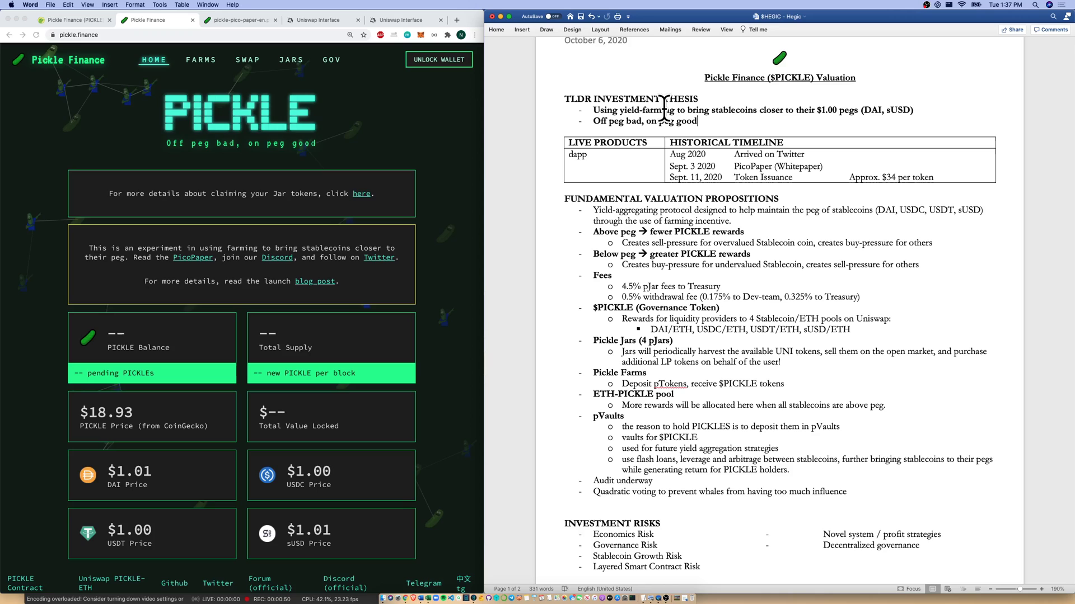
{"action": "left_click", "coordinate": [214, 18]}
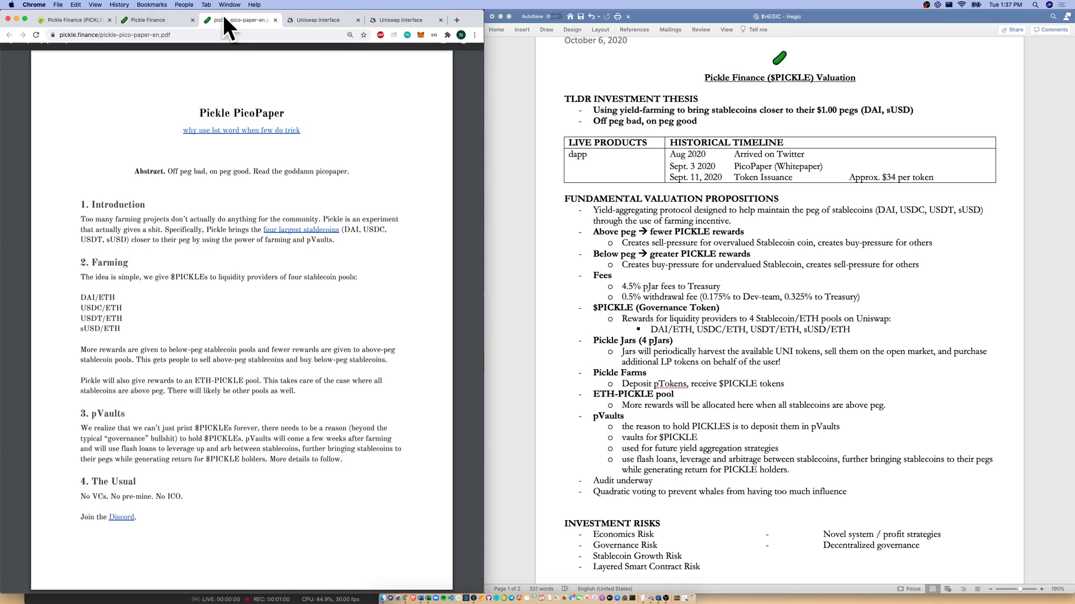
Step: Examine the PICKLE price chart on CoinGecko from September 11 to October 5, 2020, and the token's market statistics
{"action": "left_click", "coordinate": [59, 19]}
{"action": "scroll", "coordinate": [70, 355], "scroll_direction": "down", "scroll_amount": 3}
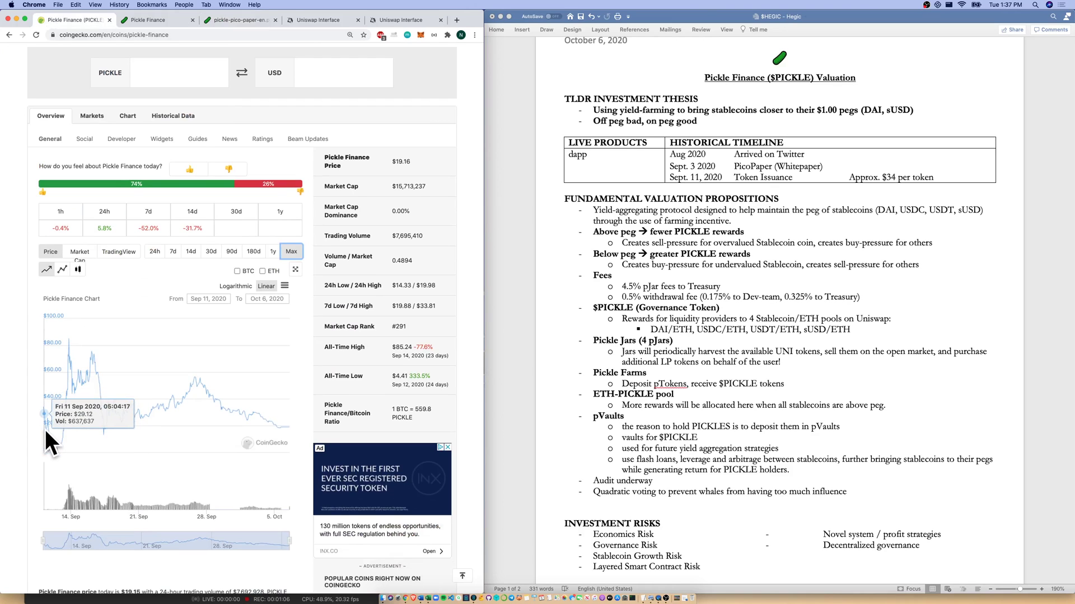
{"action": "scroll", "coordinate": [44, 428], "scroll_direction": "up", "scroll_amount": 3}
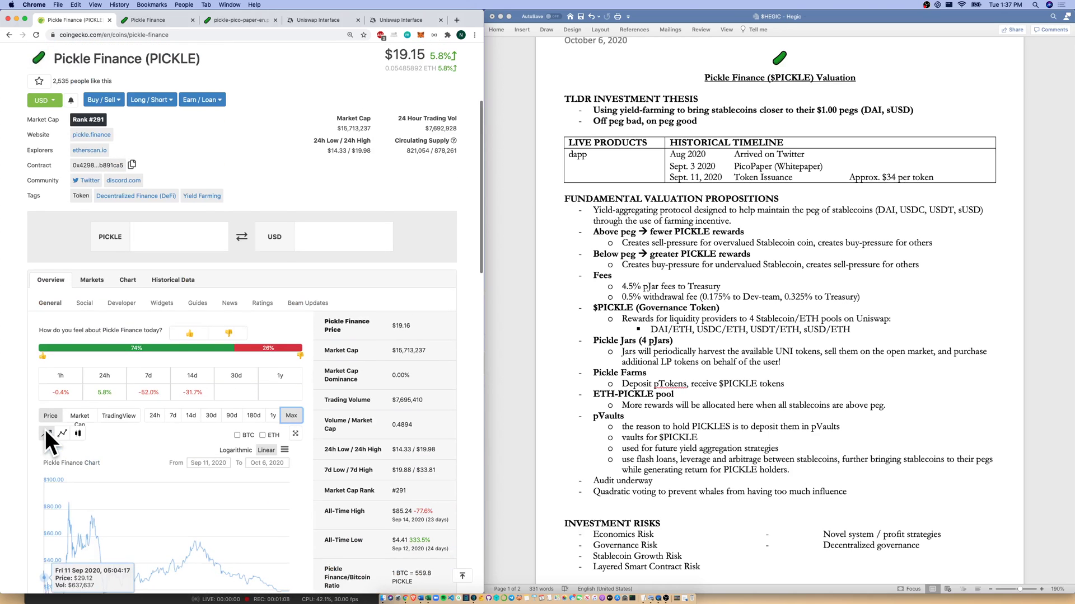
{"action": "scroll", "coordinate": [44, 428], "scroll_direction": "down", "scroll_amount": 2}
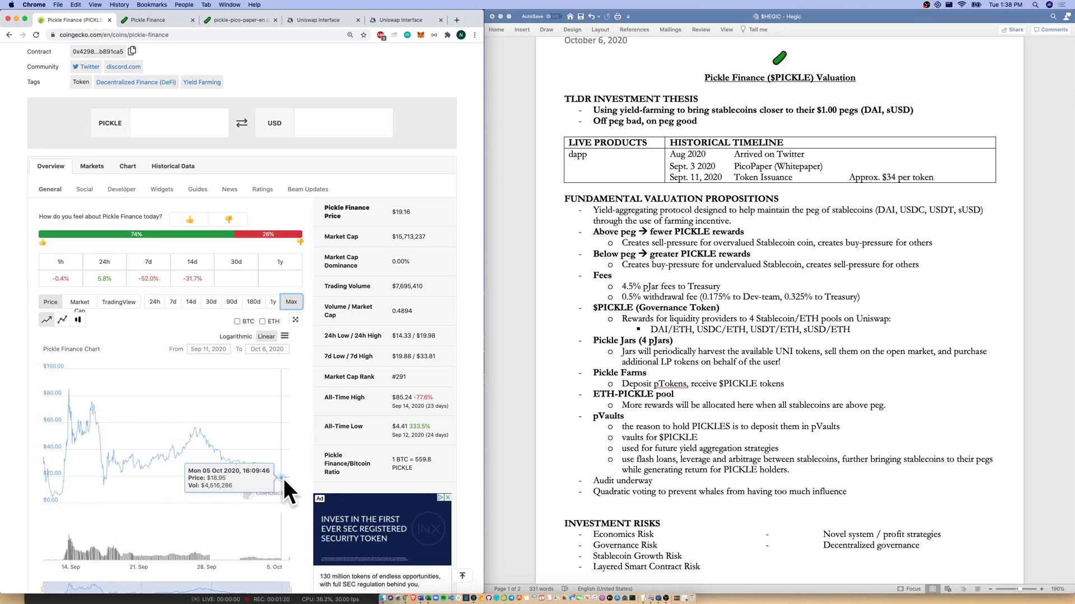
{"action": "scroll", "coordinate": [283, 479], "scroll_direction": "up", "scroll_amount": 3}
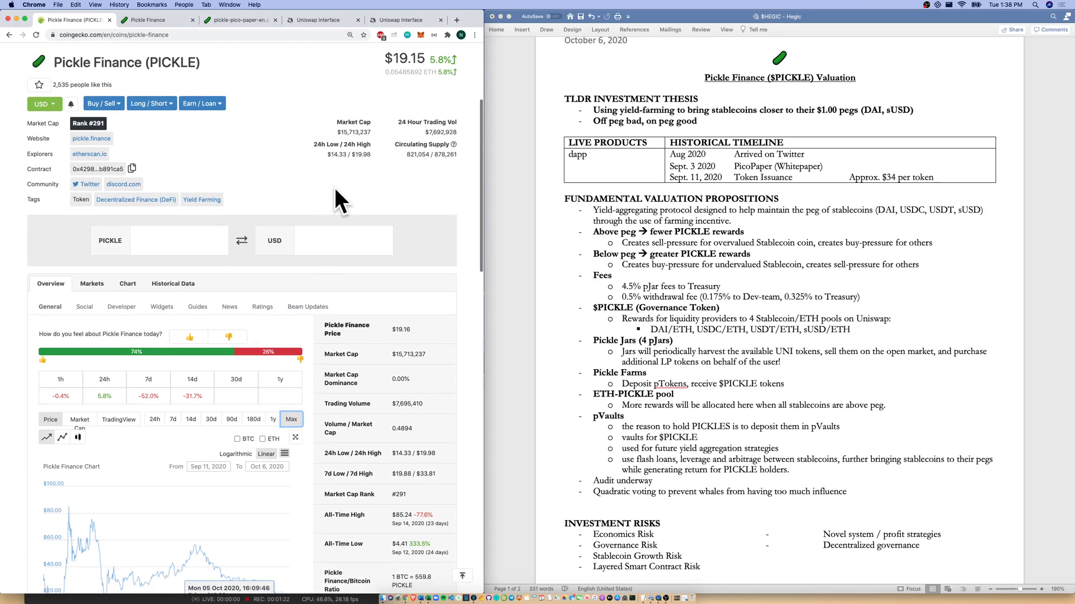
Step: Read the PicoPaper, highlighting the four stablecoin pools, the pVaults section and the line under The Usual
{"action": "left_click", "coordinate": [254, 21]}
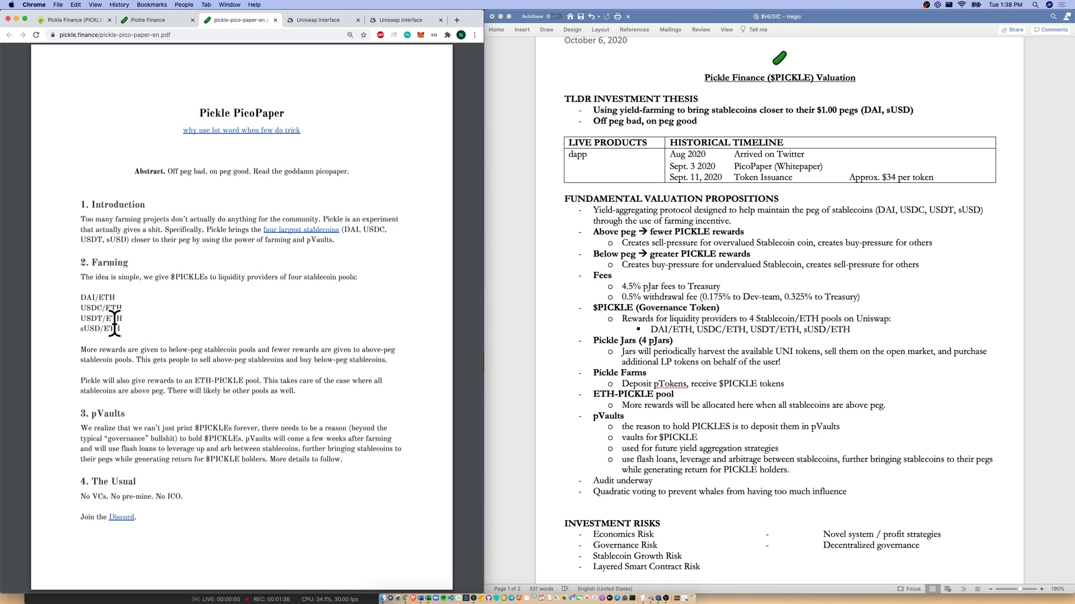
{"action": "left_click_drag", "start_coordinate": [82, 299], "coordinate": [123, 329]}
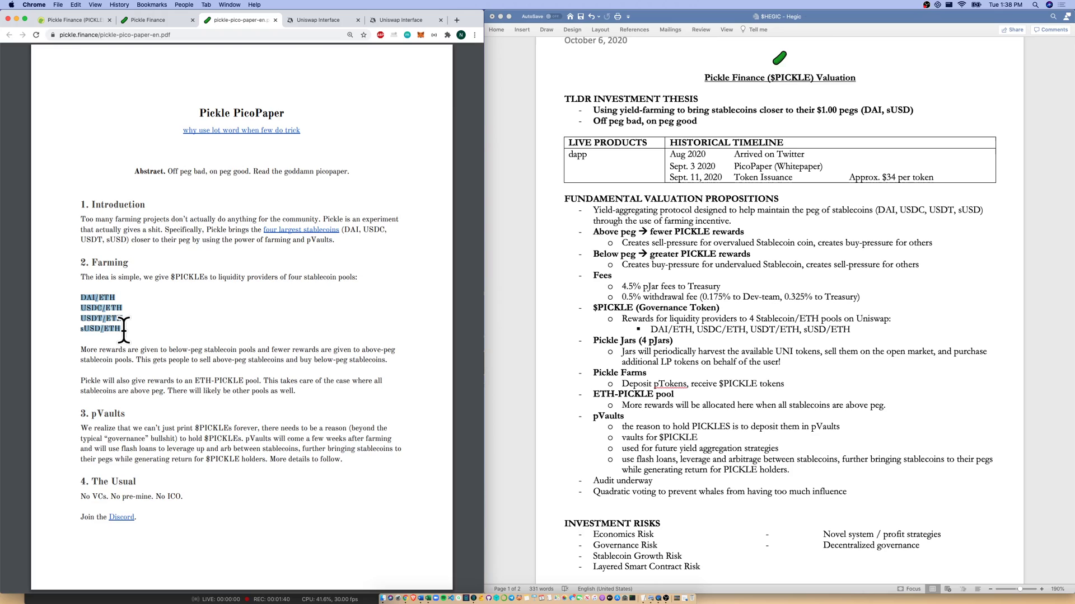
{"action": "left_click", "coordinate": [124, 329]}
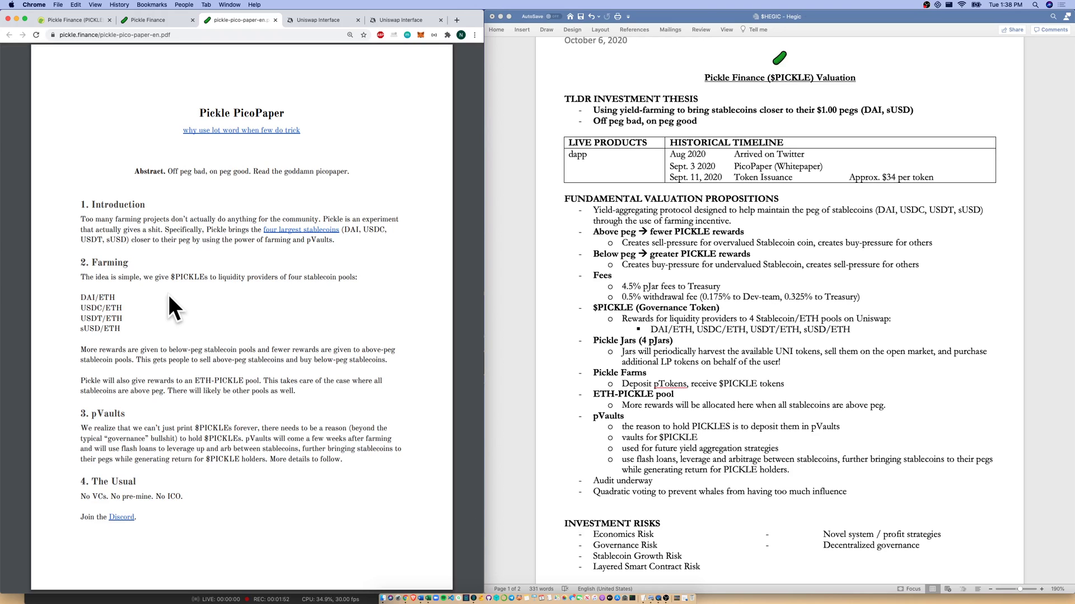
{"action": "left_click_drag", "start_coordinate": [80, 413], "coordinate": [218, 440]}
{"action": "left_click", "coordinate": [218, 440]}
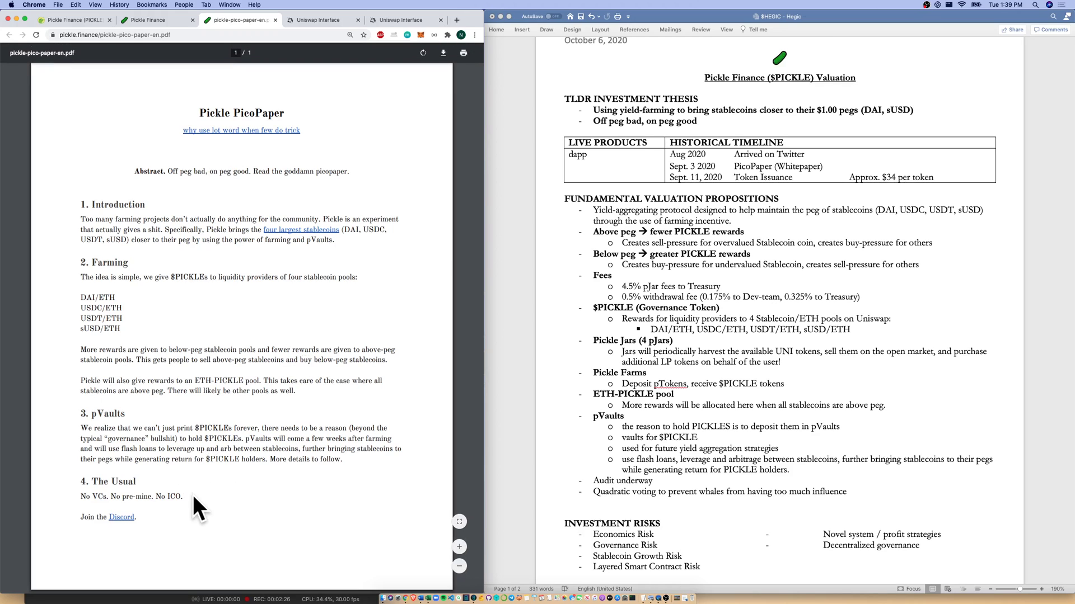
{"action": "left_click_drag", "start_coordinate": [78, 496], "coordinate": [206, 495]}
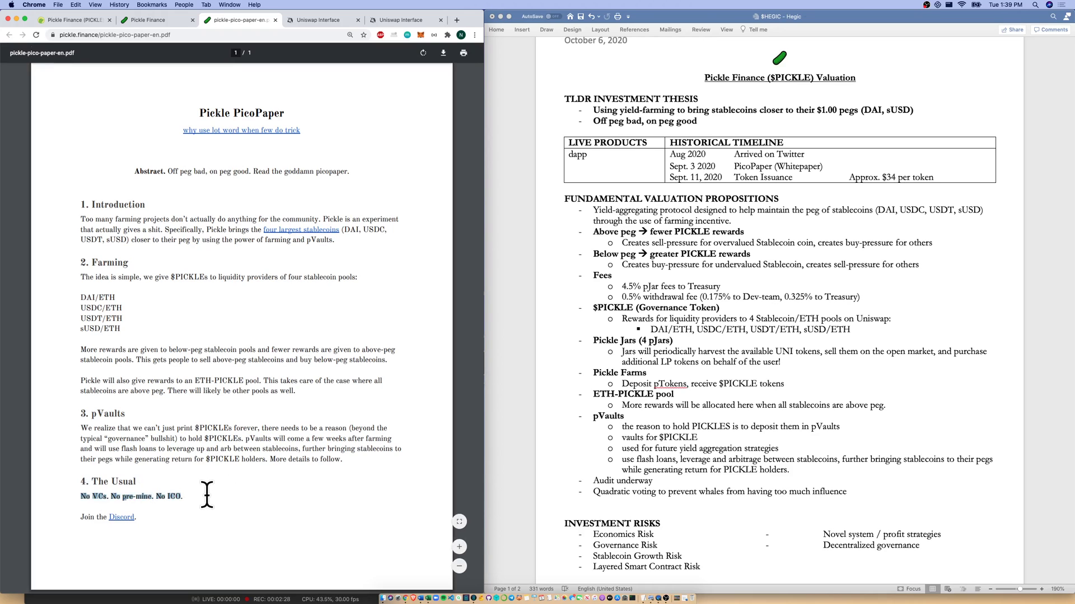
{"action": "left_click", "coordinate": [207, 495]}
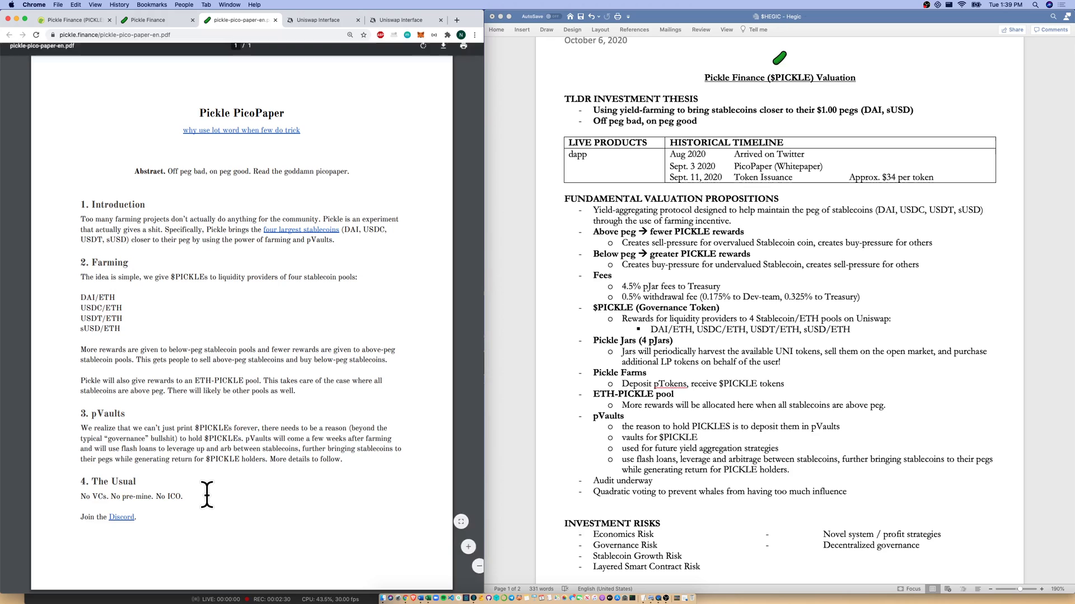
Step: Connect the Metamask wallet on the Pickle Finance homepage
{"action": "left_click", "coordinate": [159, 19]}
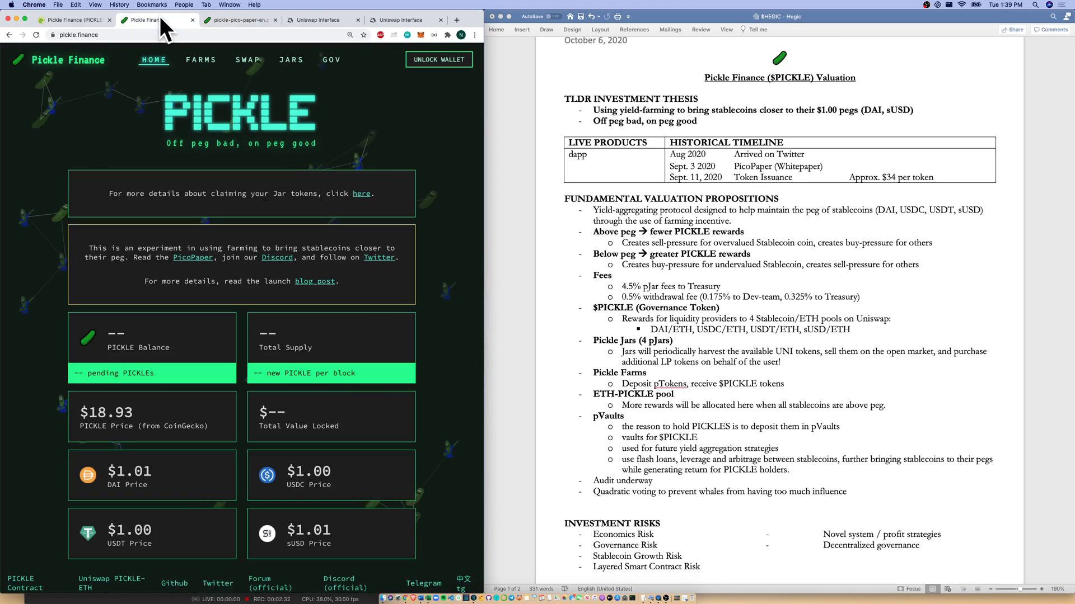
{"action": "left_click", "coordinate": [422, 55]}
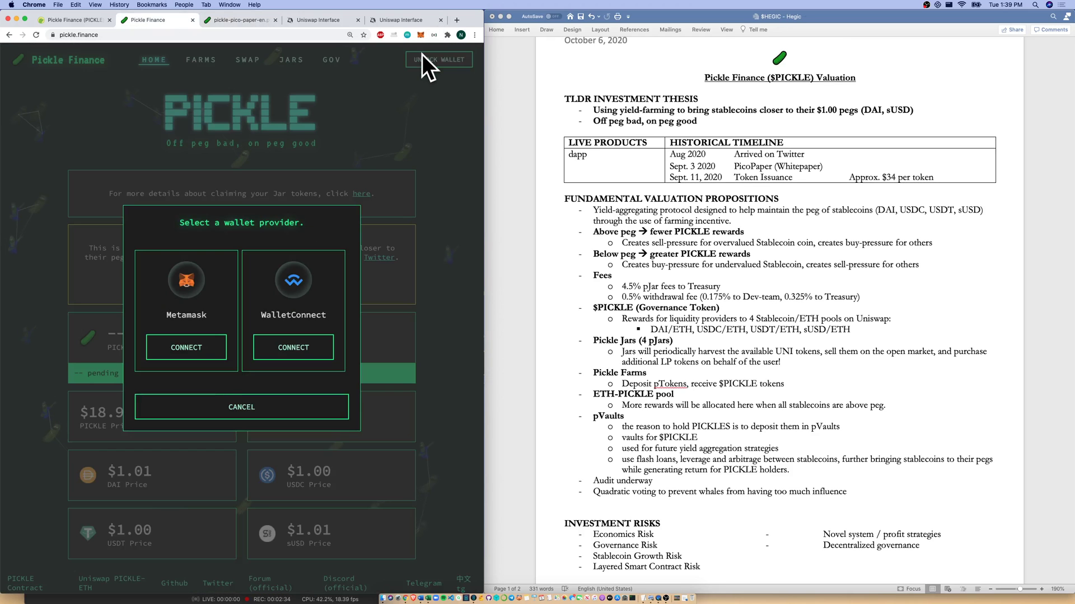
{"action": "left_click", "coordinate": [173, 353]}
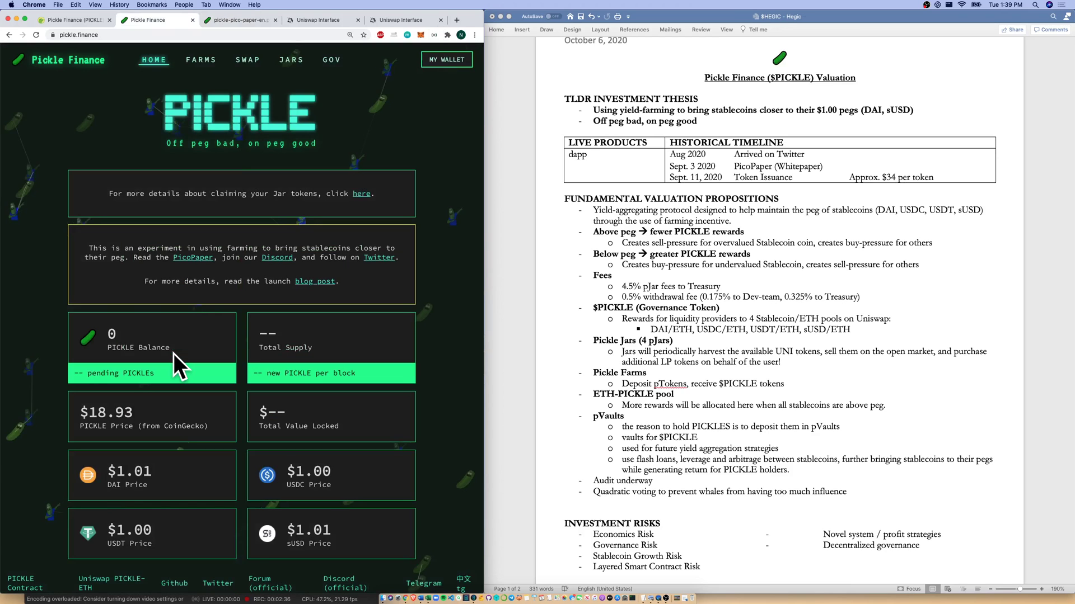
Step: Switch to the Crypto Portfolio Designs spreadsheet and review the Crypto-assets column of the ASSETS table, highlighting it from the header through sCRV
{"action": "left_click", "coordinate": [675, 316]}
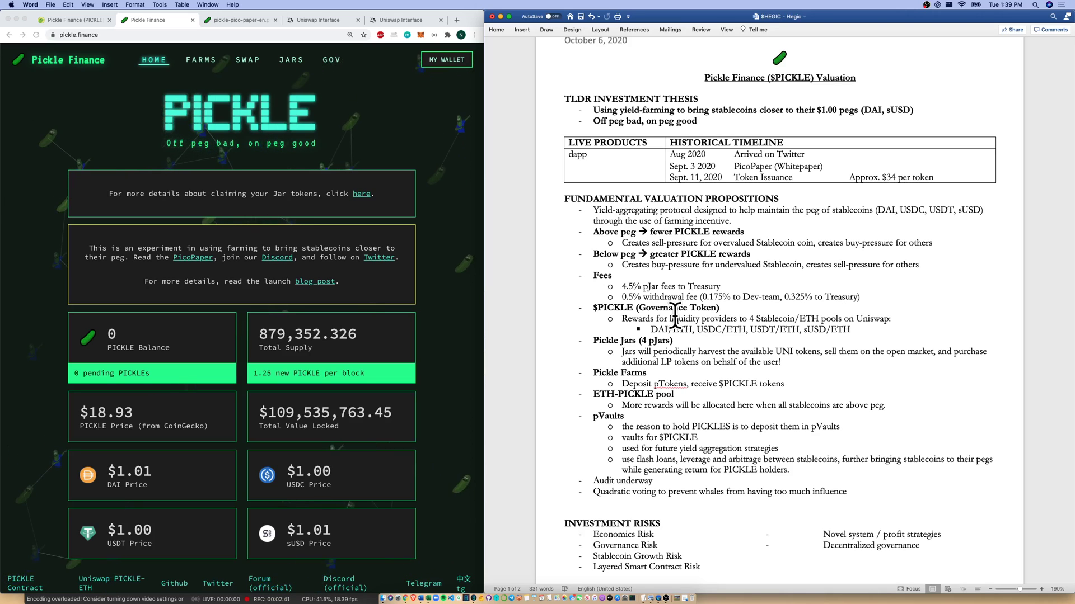
{"action": "key", "text": "ctrl+Up"}
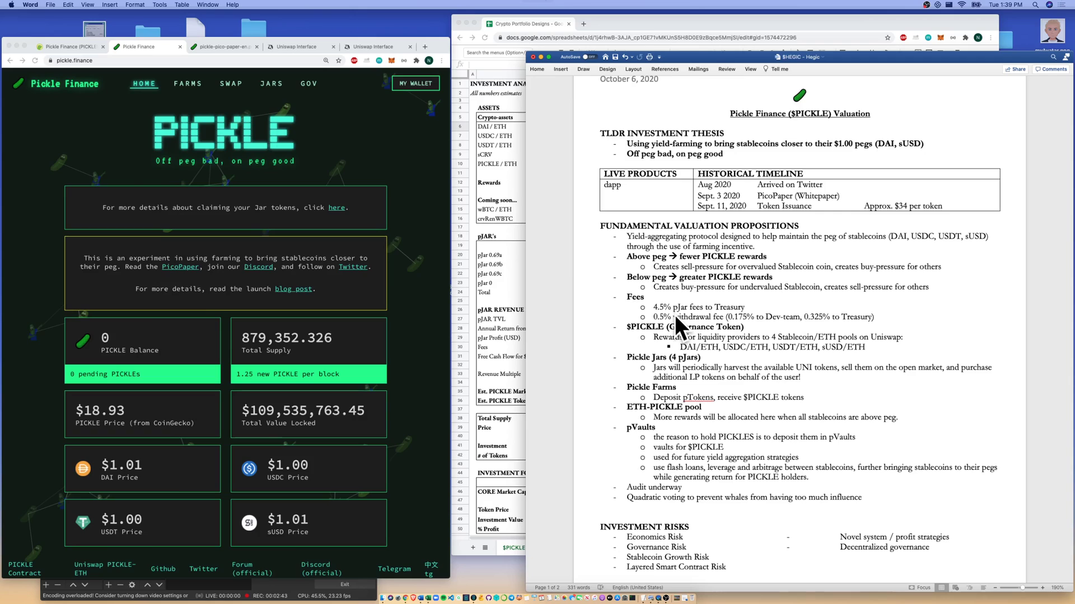
{"action": "left_click", "coordinate": [593, 233]}
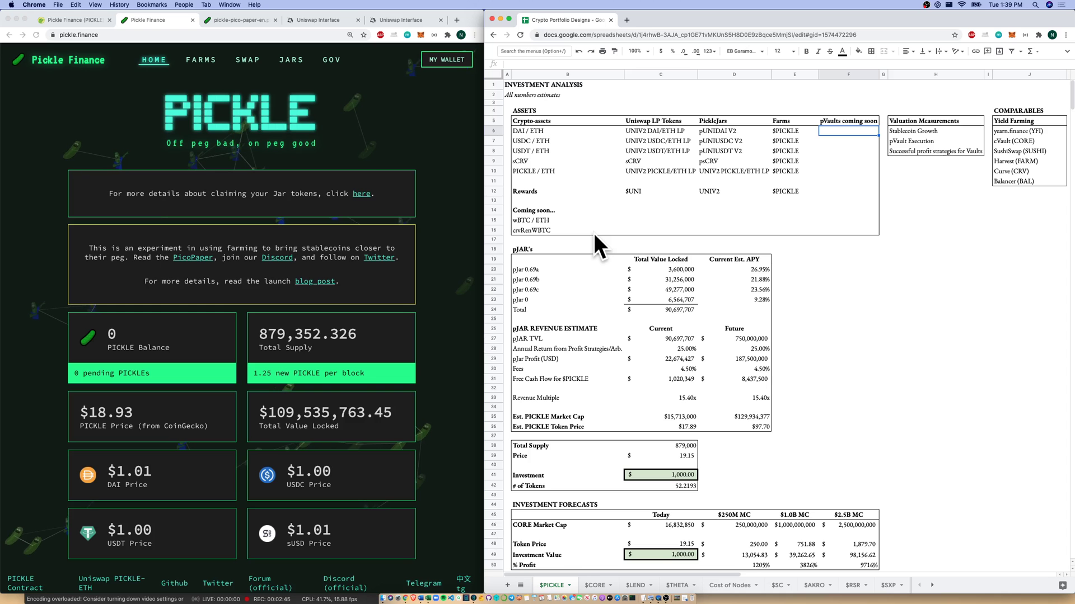
{"action": "left_click", "coordinate": [605, 151]}
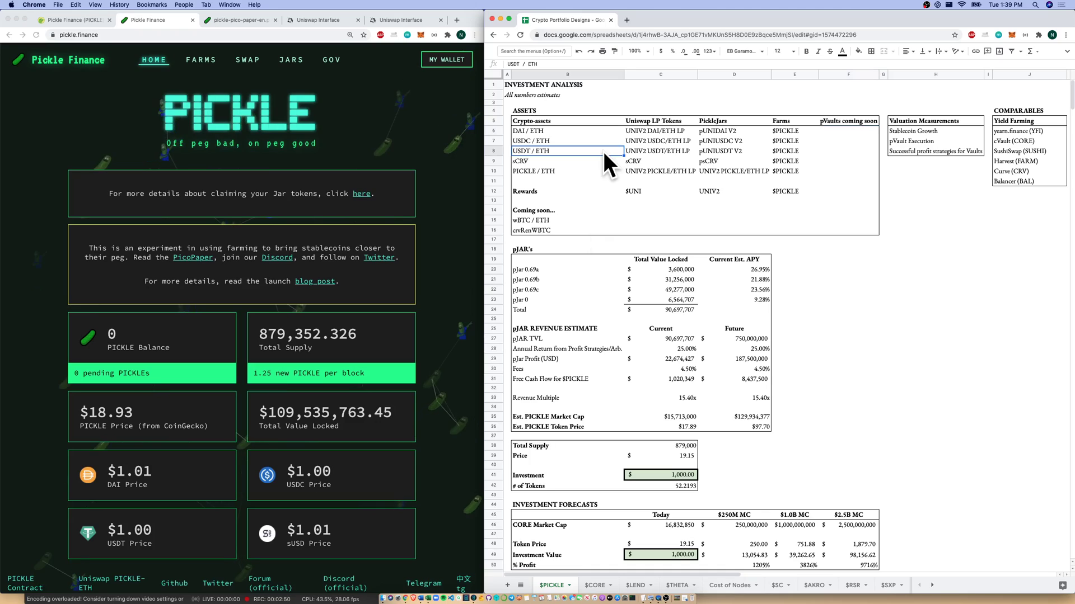
{"action": "left_click", "coordinate": [535, 109]}
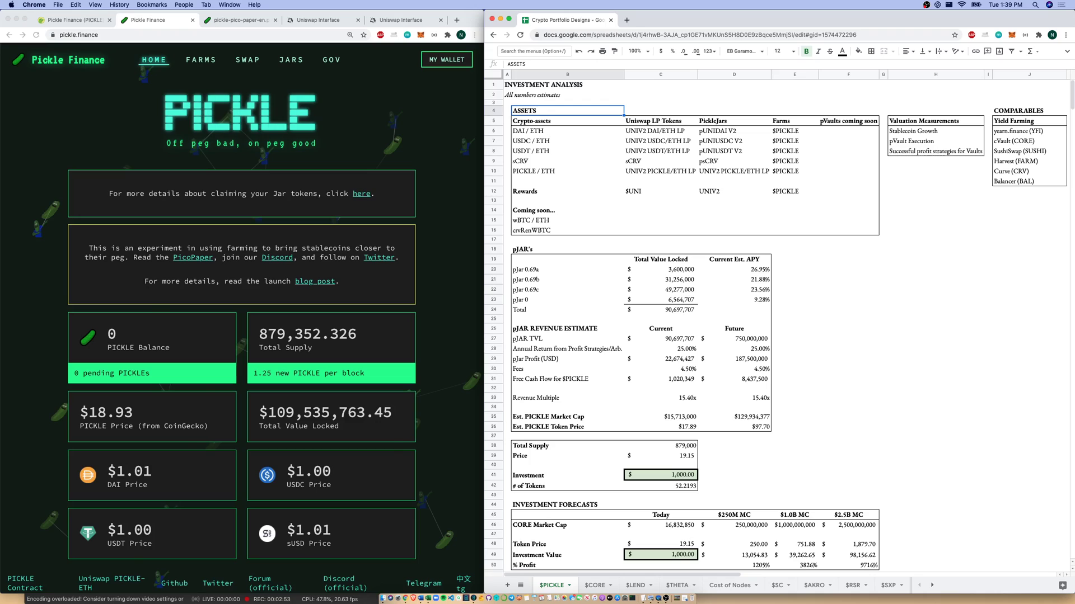
{"action": "left_click", "coordinate": [535, 121]}
{"action": "left_click_drag", "start_coordinate": [535, 121], "coordinate": [535, 161]}
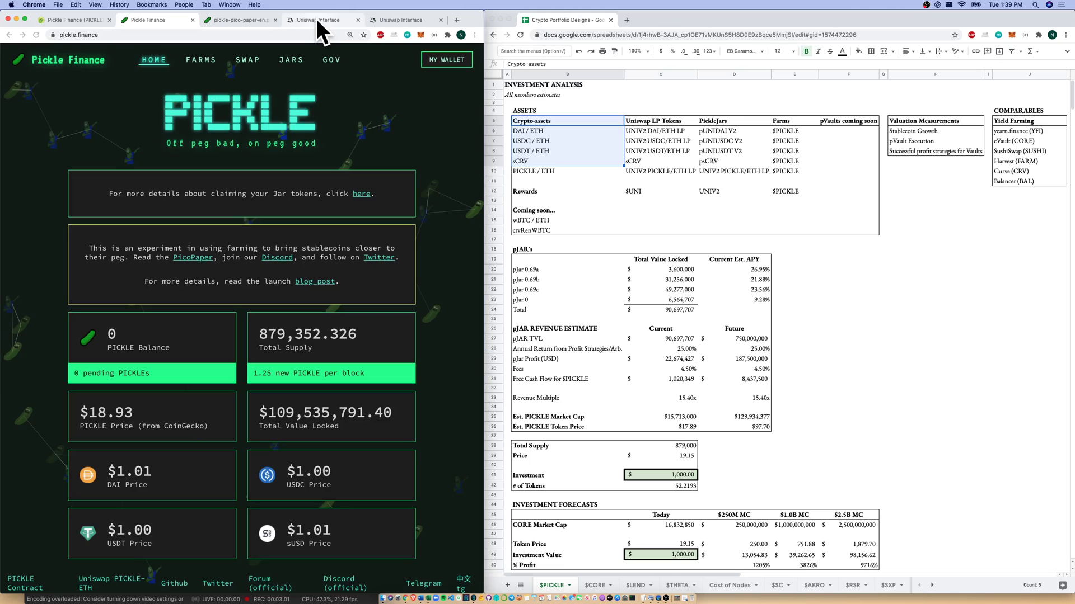
Step: View the PICKLE/ETH and ETH/DAI Add Liquidity pages on Uniswap and check the DAI / ETH row's Uniswap LP token in the spreadsheet
{"action": "left_click", "coordinate": [385, 18]}
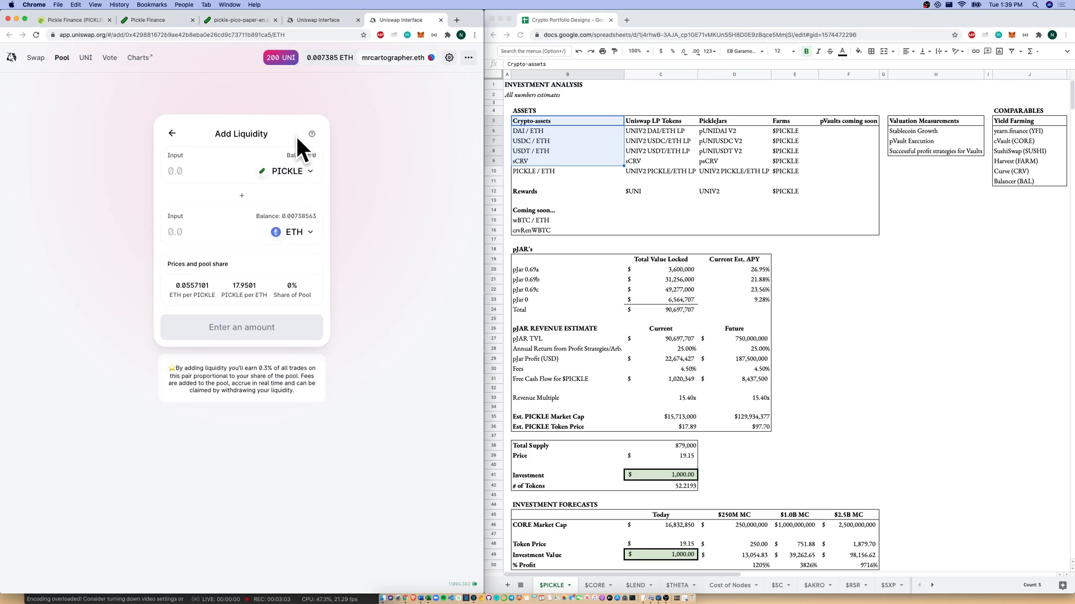
{"action": "left_click", "coordinate": [330, 19]}
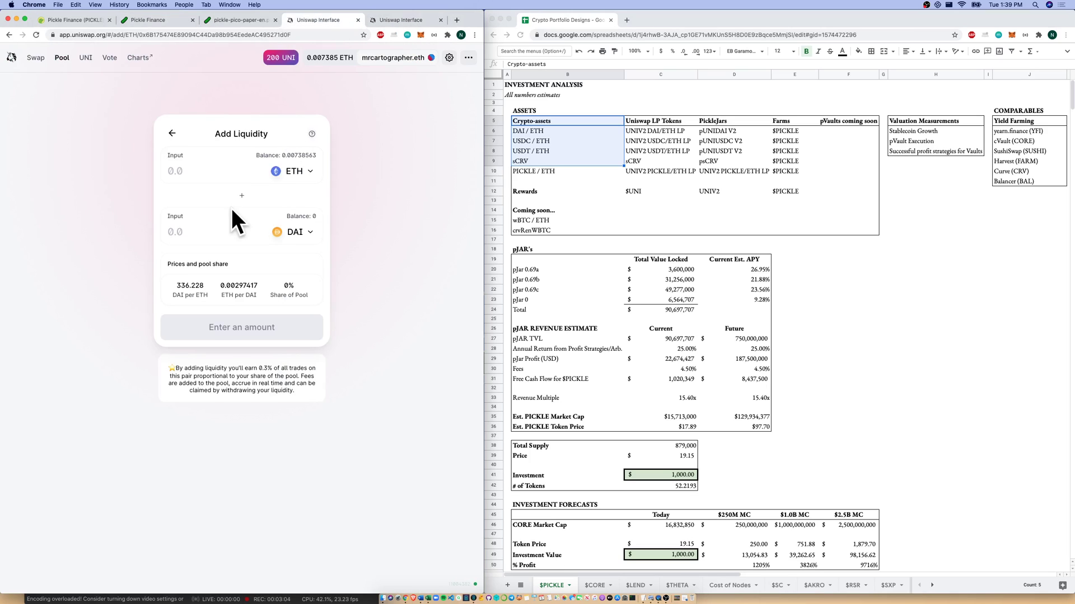
{"action": "left_click", "coordinate": [573, 141]}
{"action": "key", "text": "Down"}
{"action": "key", "text": "shift+Right"}
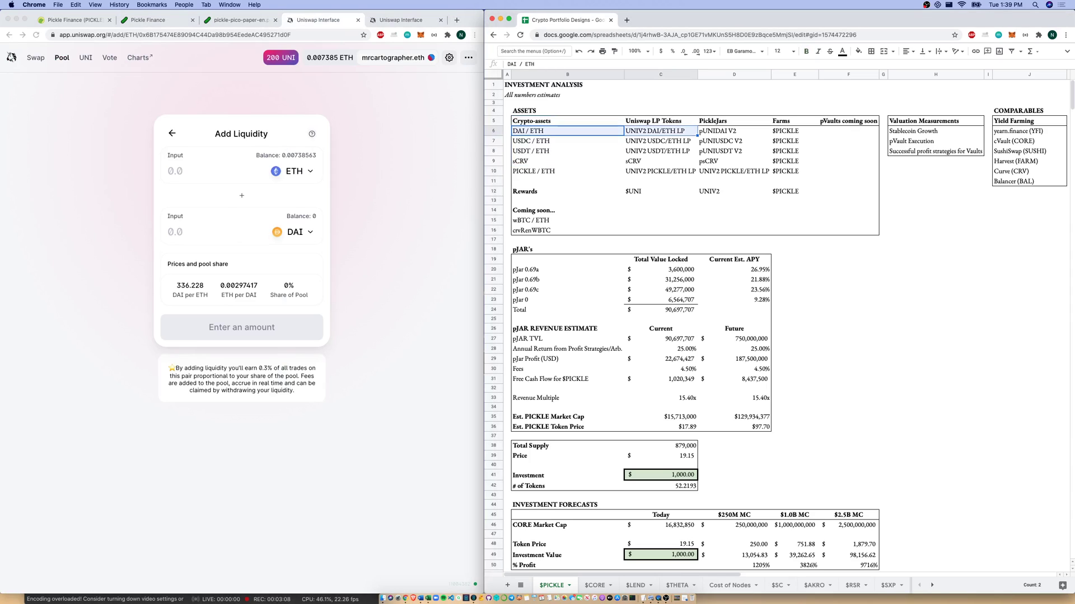
{"action": "key", "text": "Right"}
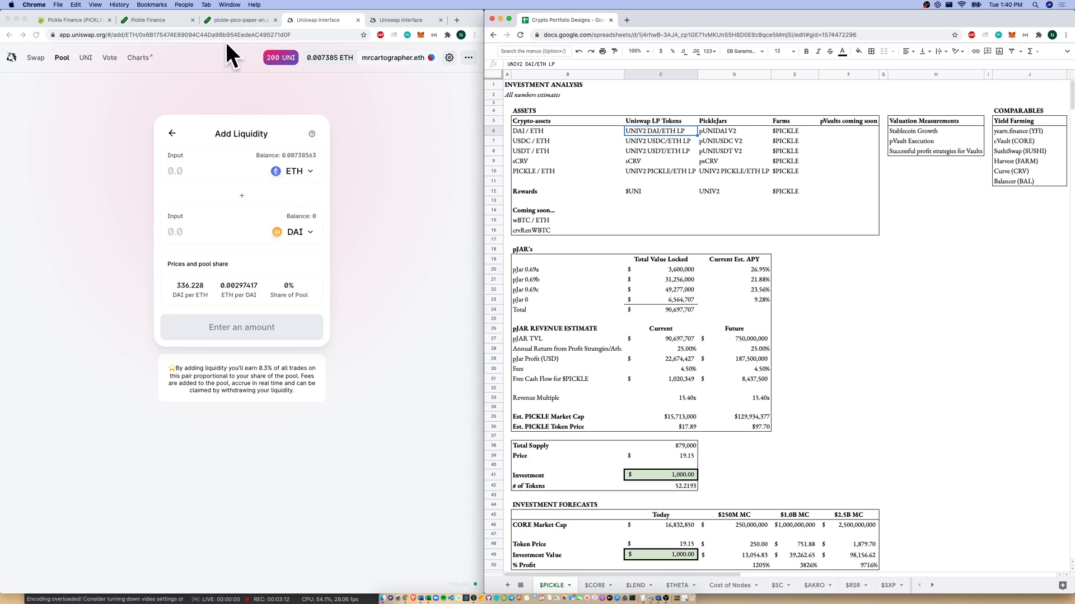
Step: Open the Jars page on Pickle Finance and examine pJar 0.69a, highlighting its current estimated APY
{"action": "left_click", "coordinate": [158, 20]}
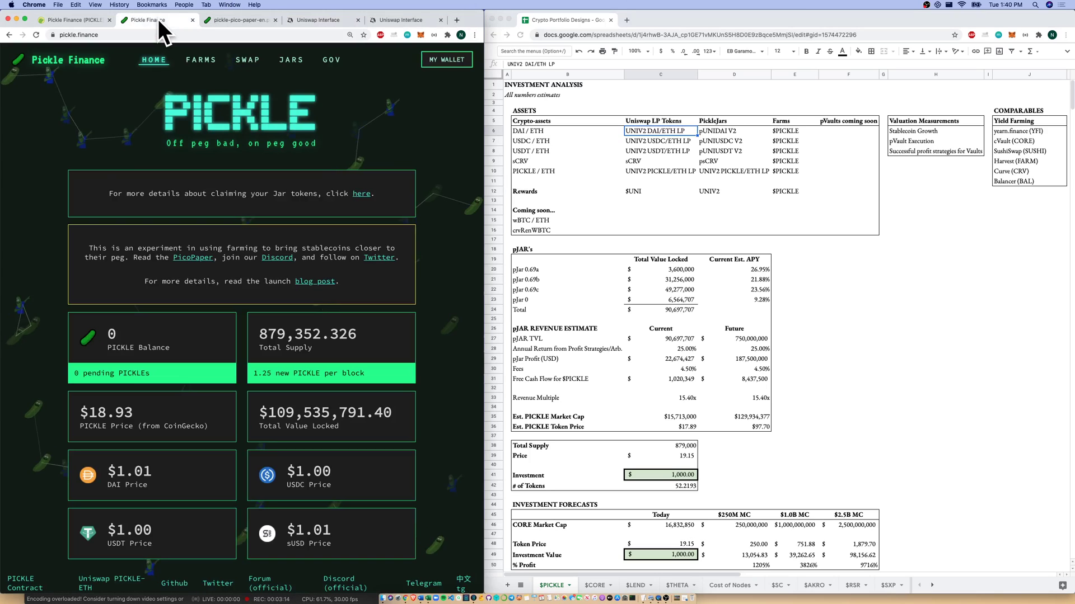
{"action": "left_click", "coordinate": [286, 62]}
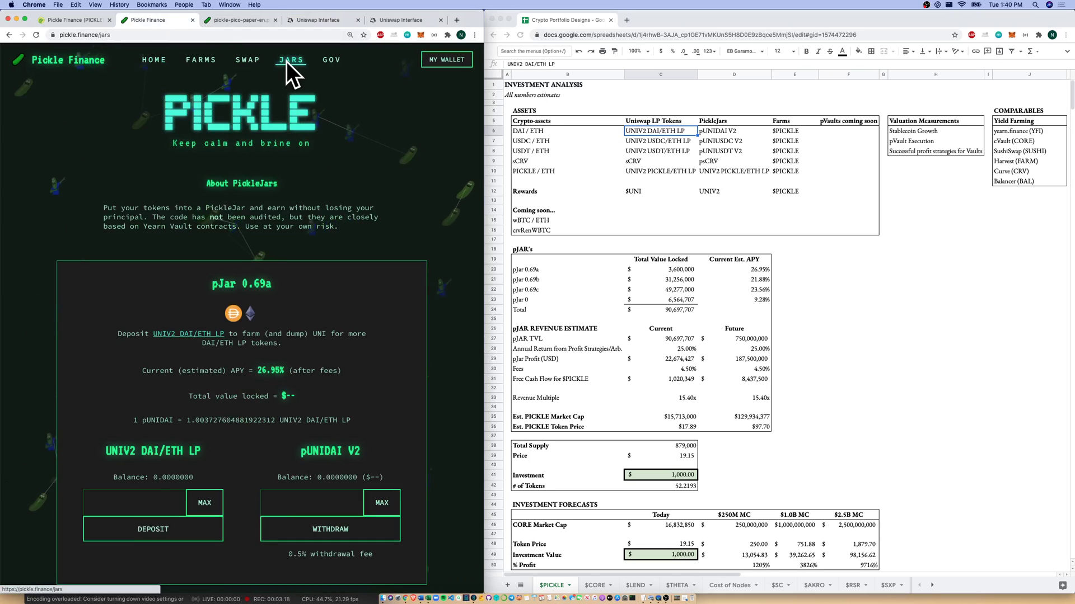
{"action": "scroll", "coordinate": [269, 282], "scroll_direction": "down", "scroll_amount": 3}
{"action": "scroll", "coordinate": [190, 194], "scroll_direction": "up", "scroll_amount": 2}
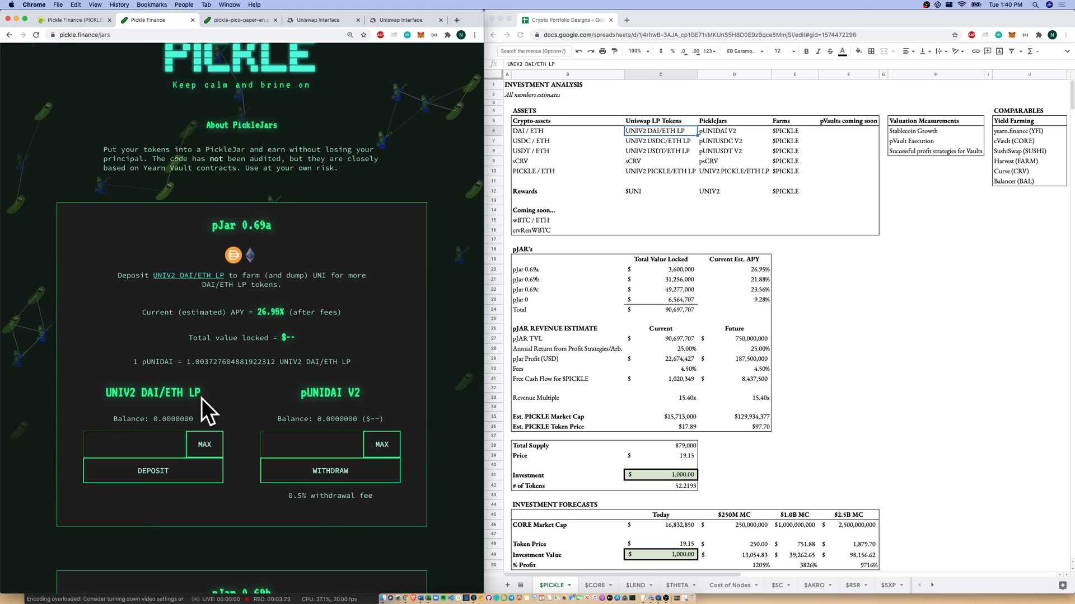
{"action": "left_click_drag", "start_coordinate": [257, 311], "coordinate": [287, 312]}
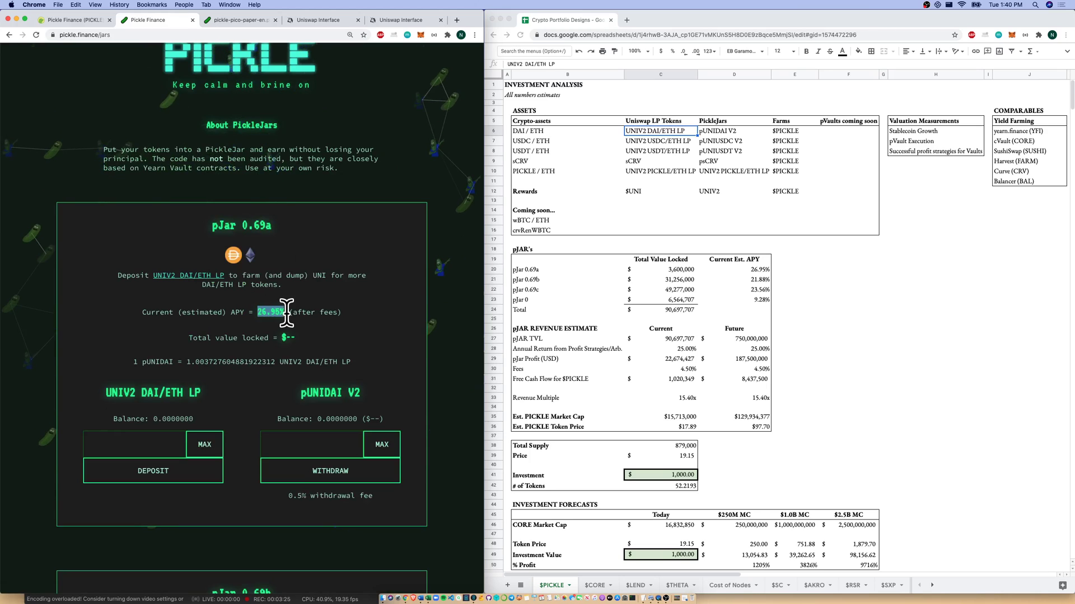
Step: Clear the APY highlight and check the Uniswap LP Tokens column's header and its reward in the spreadsheet's ASSETS table
{"action": "left_click", "coordinate": [284, 312]}
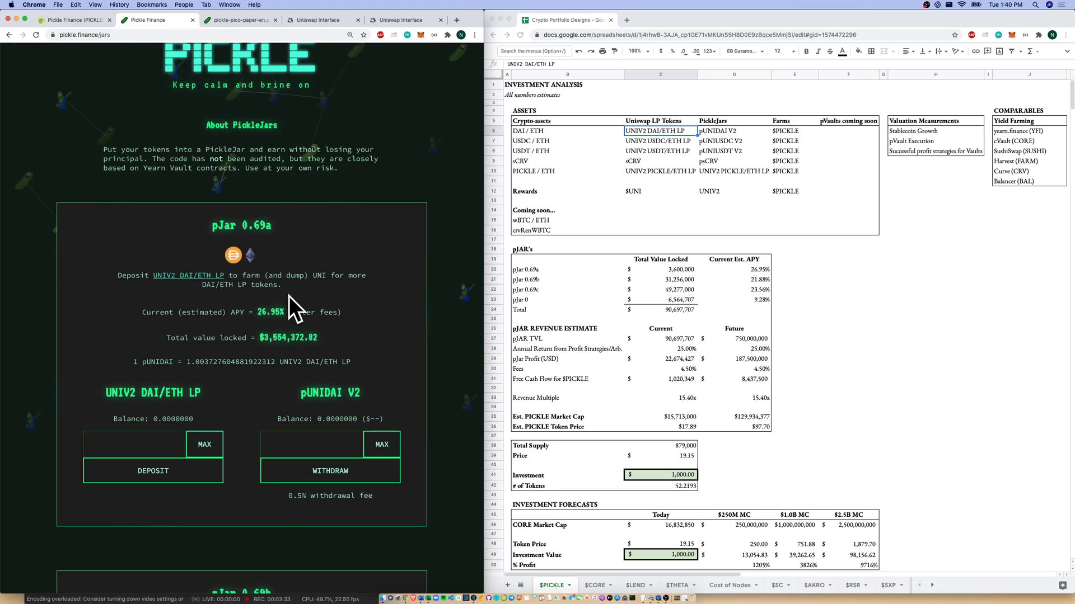
{"action": "left_click", "coordinate": [661, 121]}
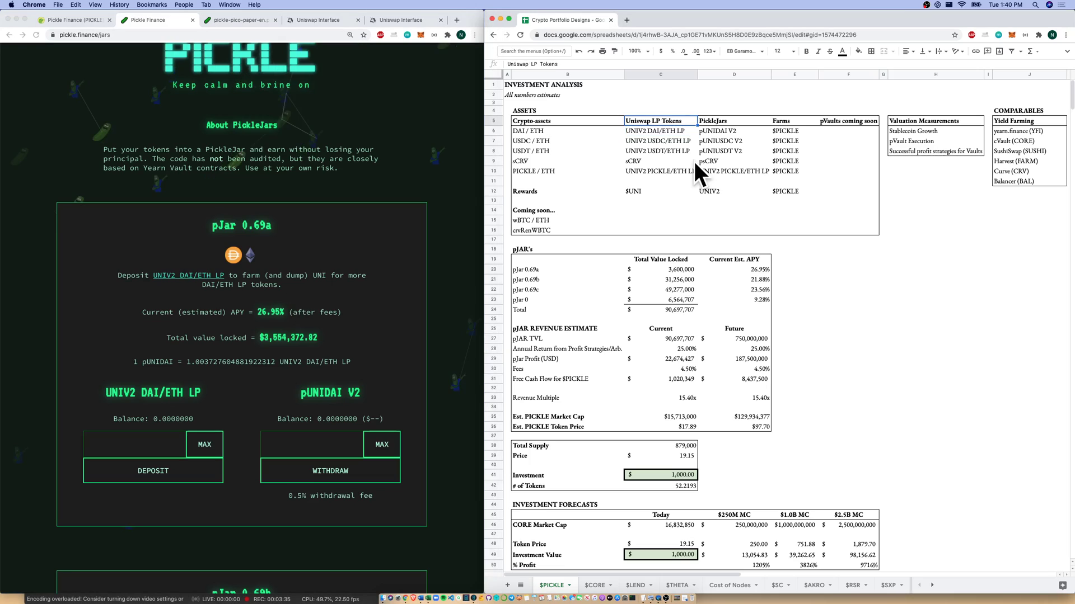
{"action": "left_click", "coordinate": [642, 189]}
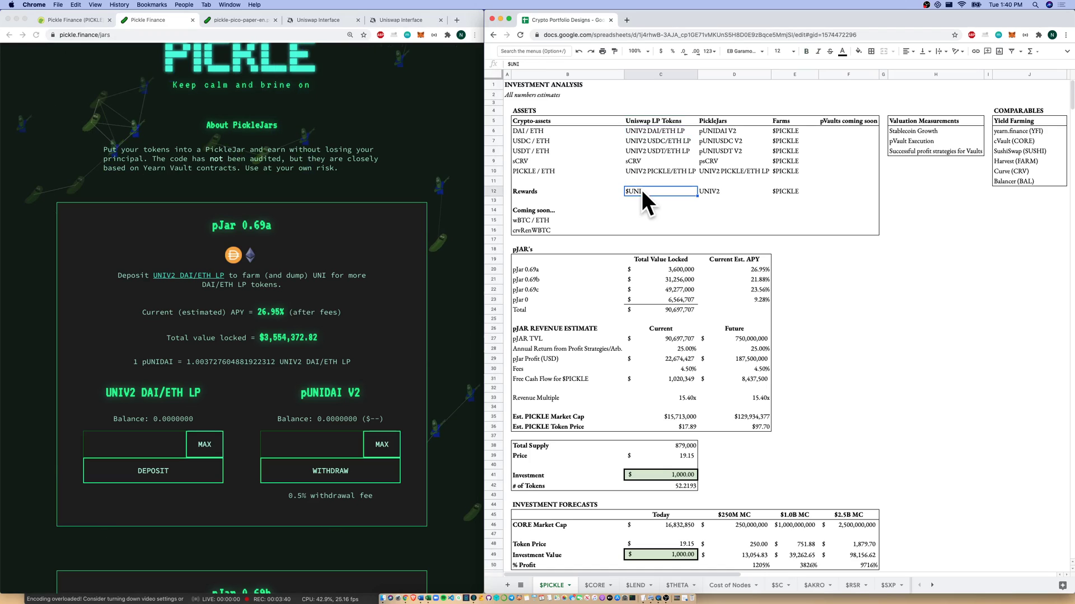
Step: Review the PickleJars column up to the DAI / ETH row and compare its Rewards entry with the Uniswap LP Tokens one
{"action": "key", "text": "Right"}
{"action": "key", "text": "Up"}
{"action": "key", "text": "Up"}
{"action": "key", "text": "Up"}
{"action": "key", "text": "Up"}
{"action": "key", "text": "Up"}
{"action": "key", "text": "Up"}
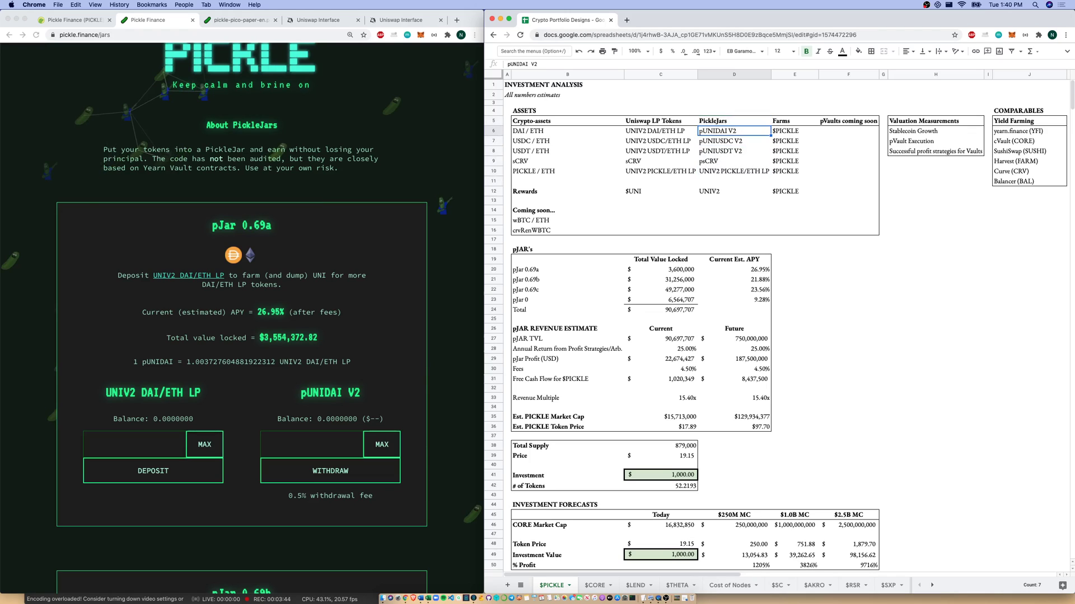
{"action": "left_click", "coordinate": [734, 191]}
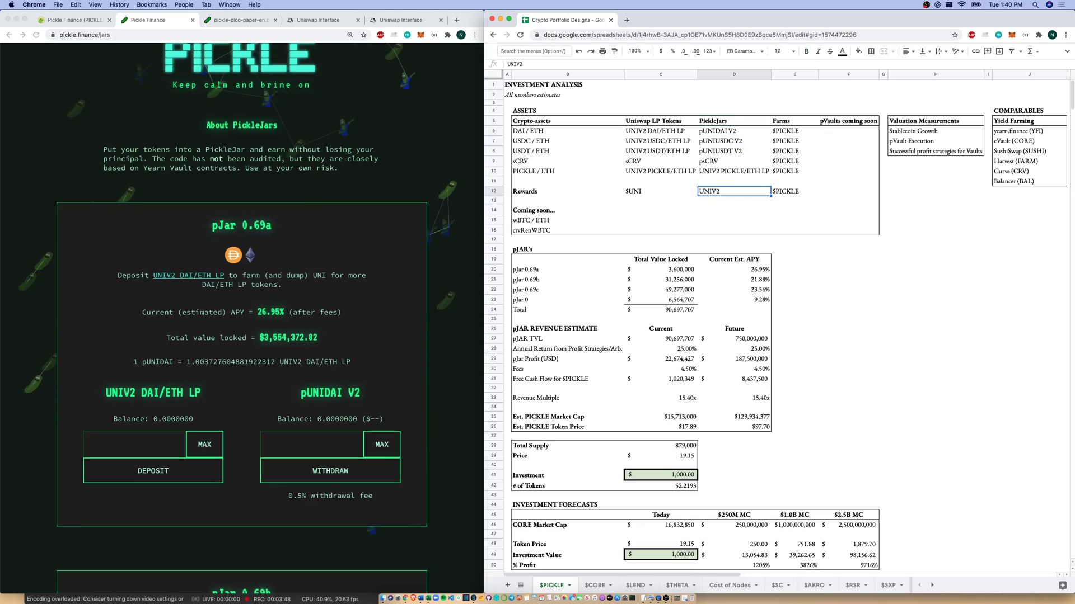
{"action": "left_click", "coordinate": [661, 191]}
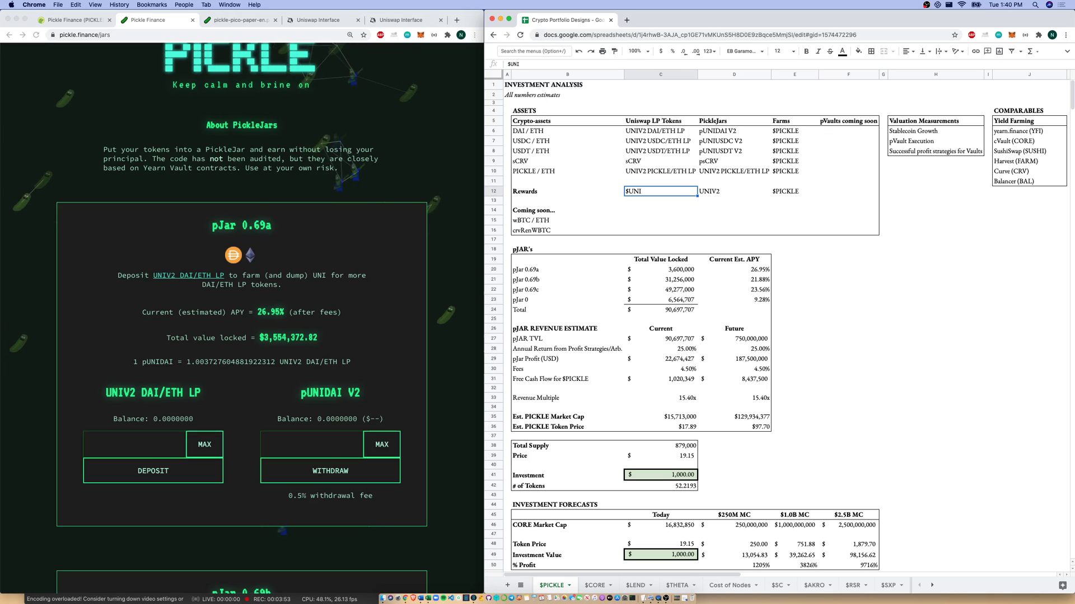
{"action": "left_click", "coordinate": [733, 191]}
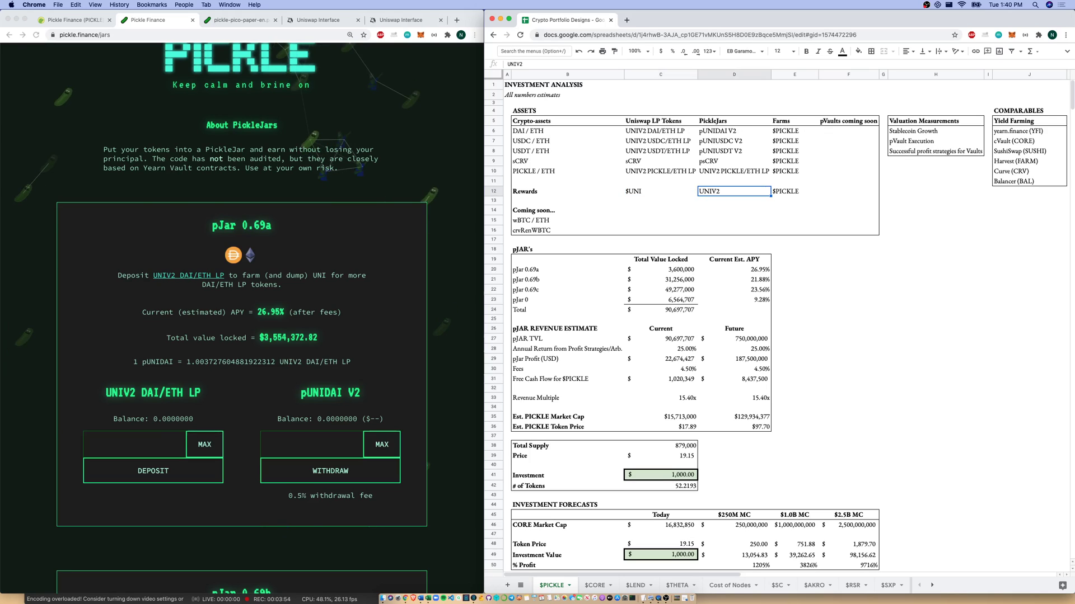
Step: Examine pJar 0.69a on the Jars page and highlight the PickleJars tokens from pUNIDAI V2 through psCRV in the spreadsheet
{"action": "scroll", "coordinate": [248, 247], "scroll_direction": "up", "scroll_amount": 2}
{"action": "scroll", "coordinate": [319, 254], "scroll_direction": "down", "scroll_amount": 3}
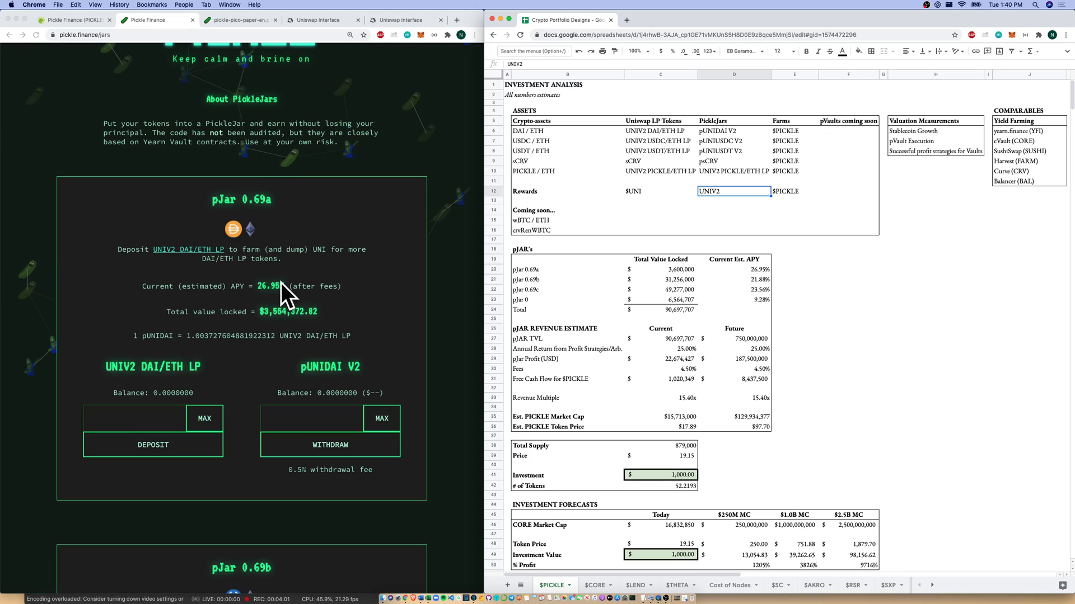
{"action": "scroll", "coordinate": [275, 289], "scroll_direction": "up", "scroll_amount": 3}
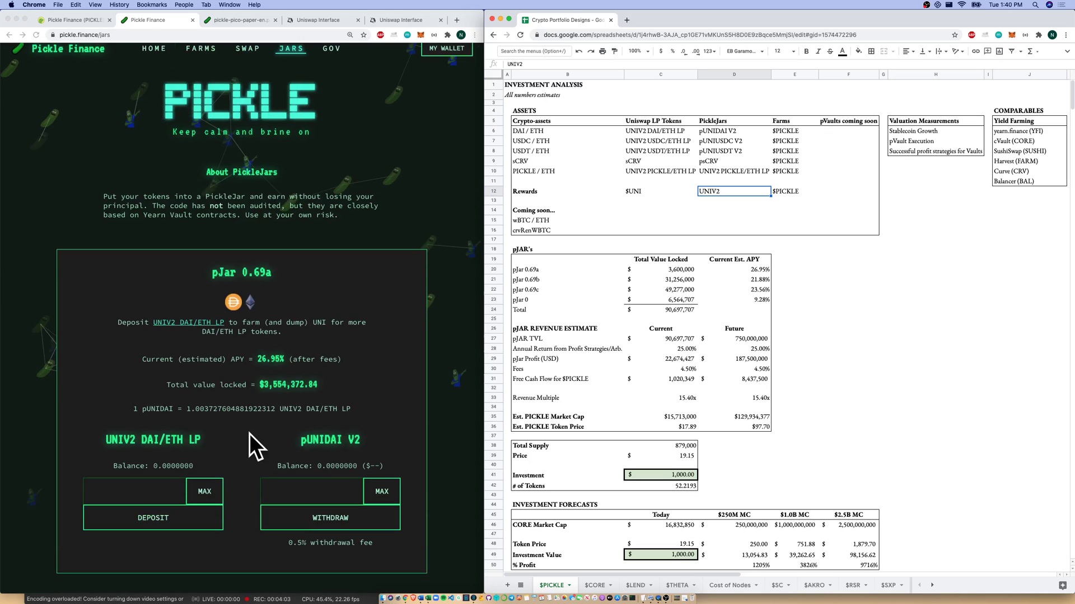
{"action": "scroll", "coordinate": [249, 433], "scroll_direction": "down", "scroll_amount": 1}
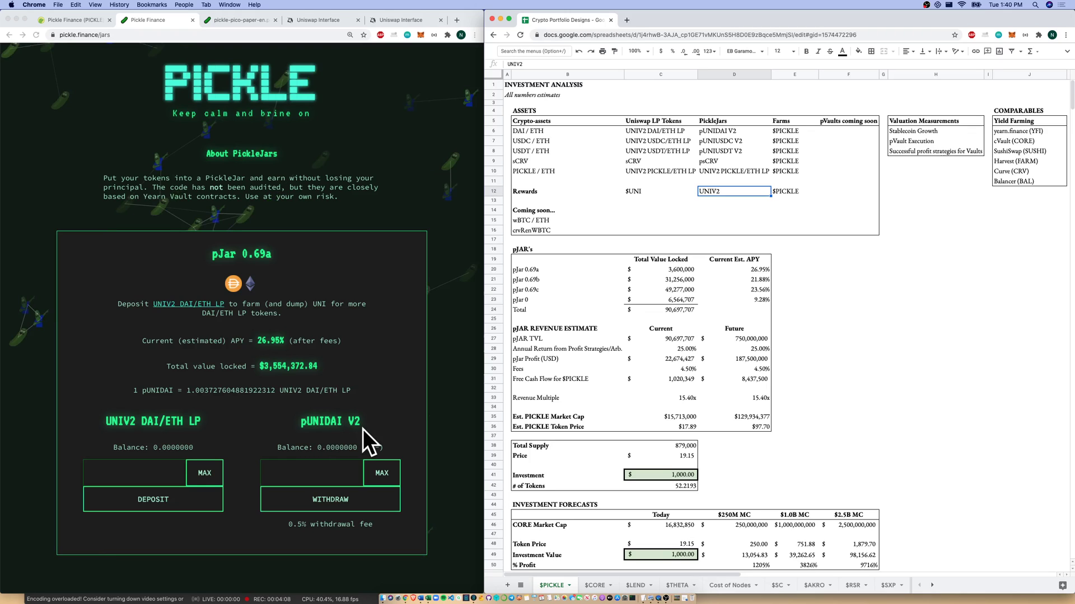
{"action": "left_click", "coordinate": [767, 128]}
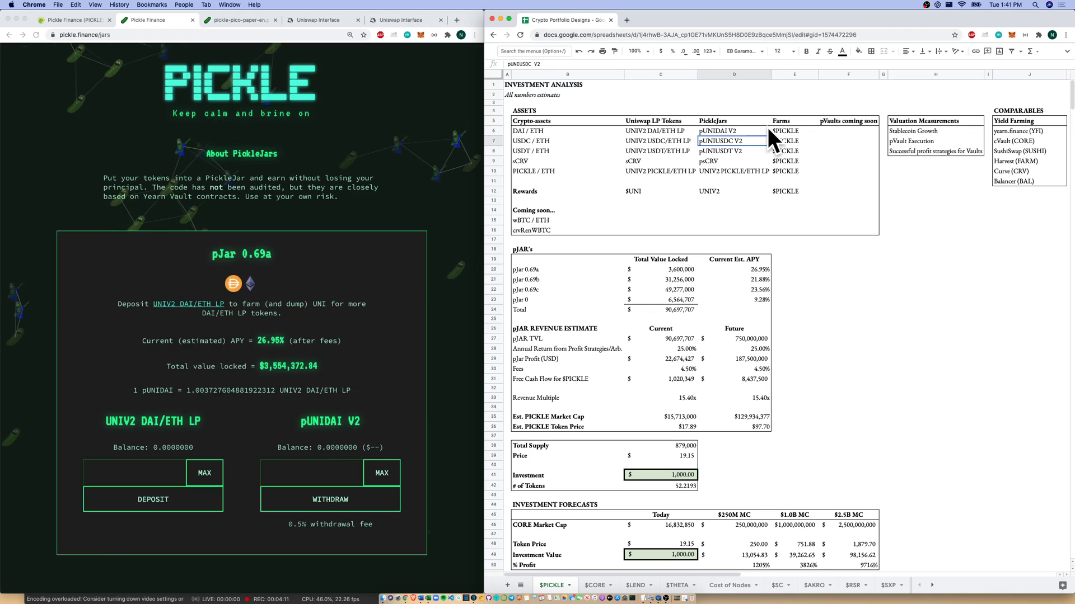
{"action": "left_click", "coordinate": [763, 158], "text": "shift"}
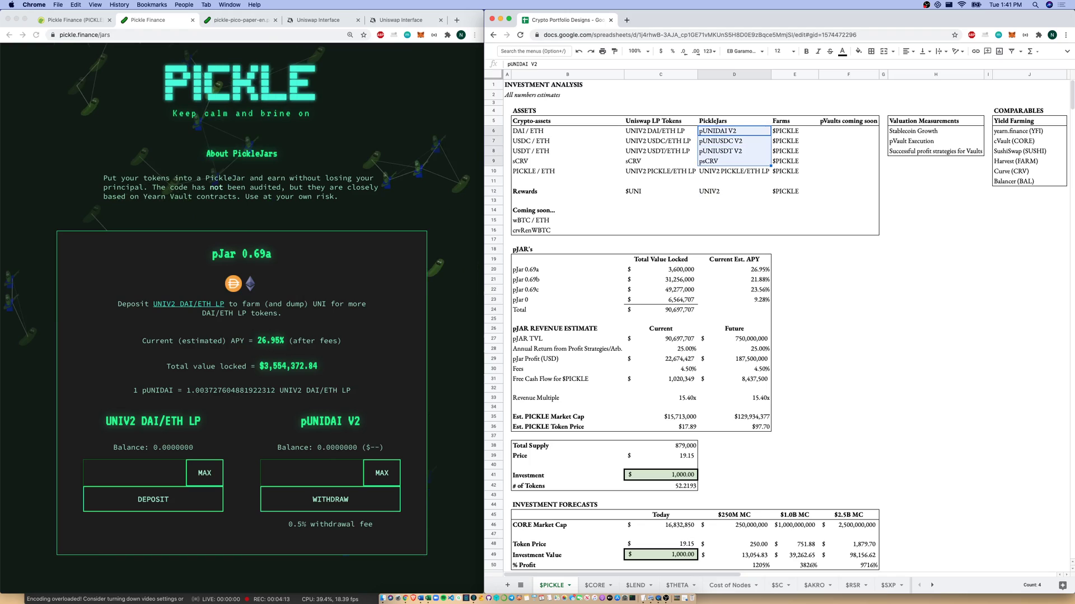
Step: Open the Farms page on Pickle Finance and examine the APY and reward share of the active farms
{"action": "scroll", "coordinate": [235, 105], "scroll_direction": "up", "scroll_amount": 2}
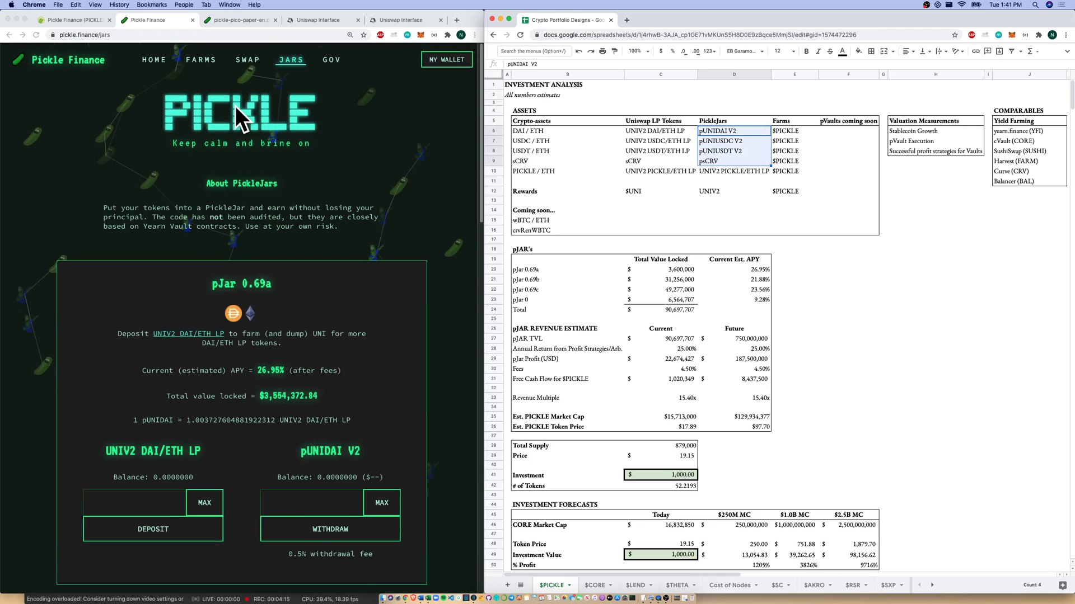
{"action": "left_click", "coordinate": [235, 106]}
{"action": "left_click", "coordinate": [200, 59]}
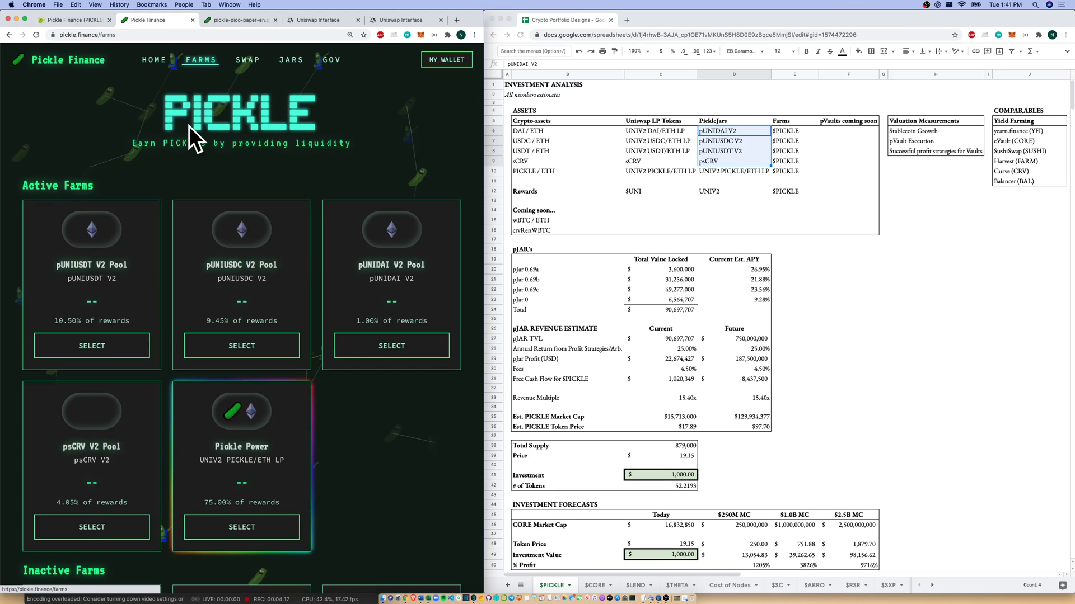
{"action": "scroll", "coordinate": [288, 199], "scroll_direction": "down", "scroll_amount": 1}
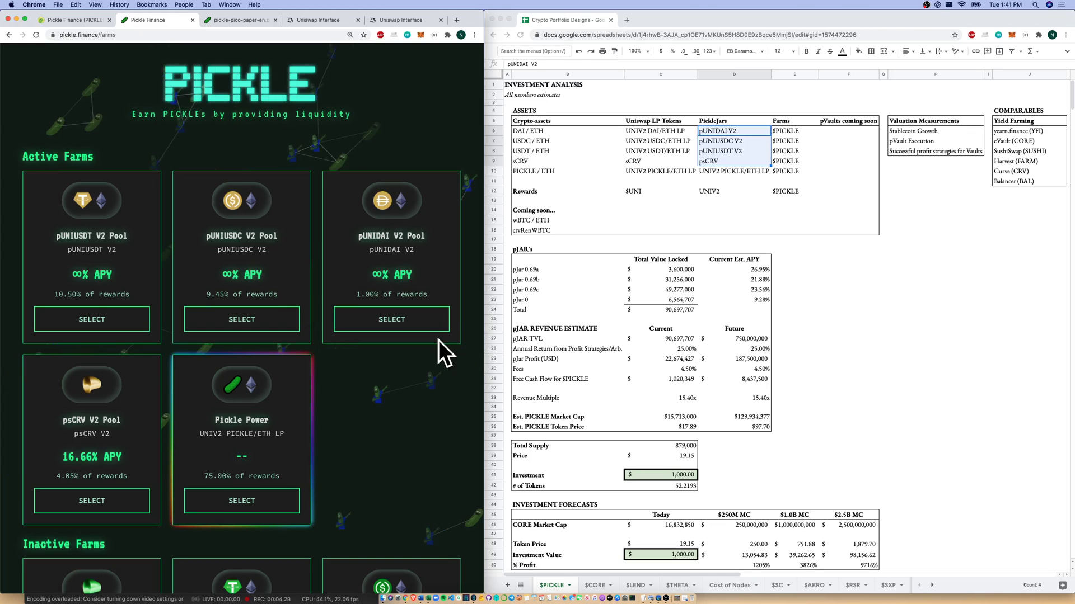
Step: Highlight the ASSETS table from Crypto-assets through the Farms reward, and trace the DAI / ETH row across to its PickleJars token
{"action": "left_click", "coordinate": [554, 126]}
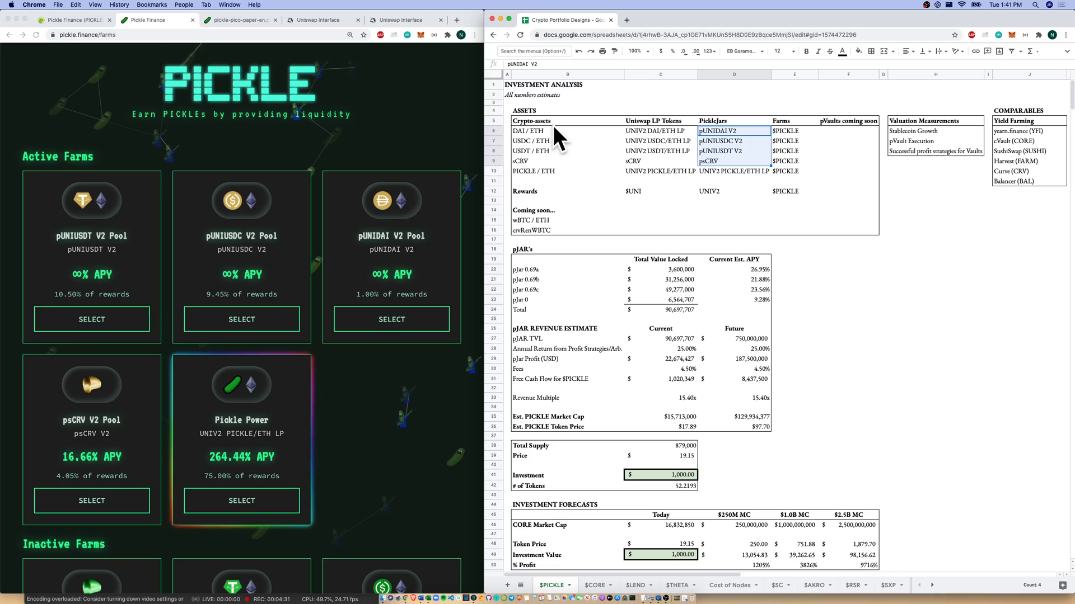
{"action": "left_click_drag", "start_coordinate": [553, 125], "coordinate": [806, 191]}
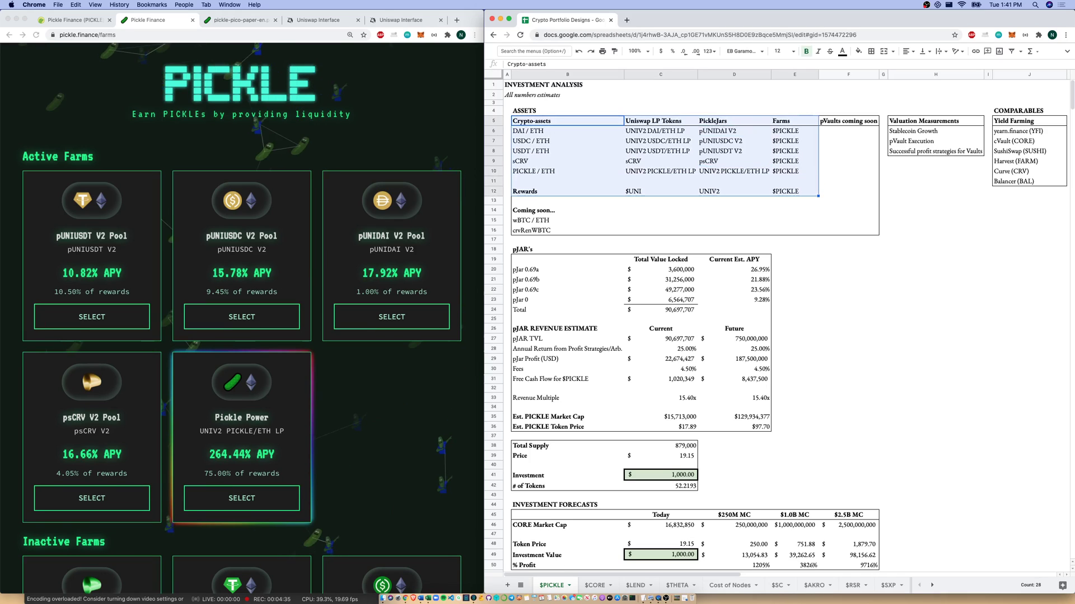
{"action": "left_click", "coordinate": [567, 130]}
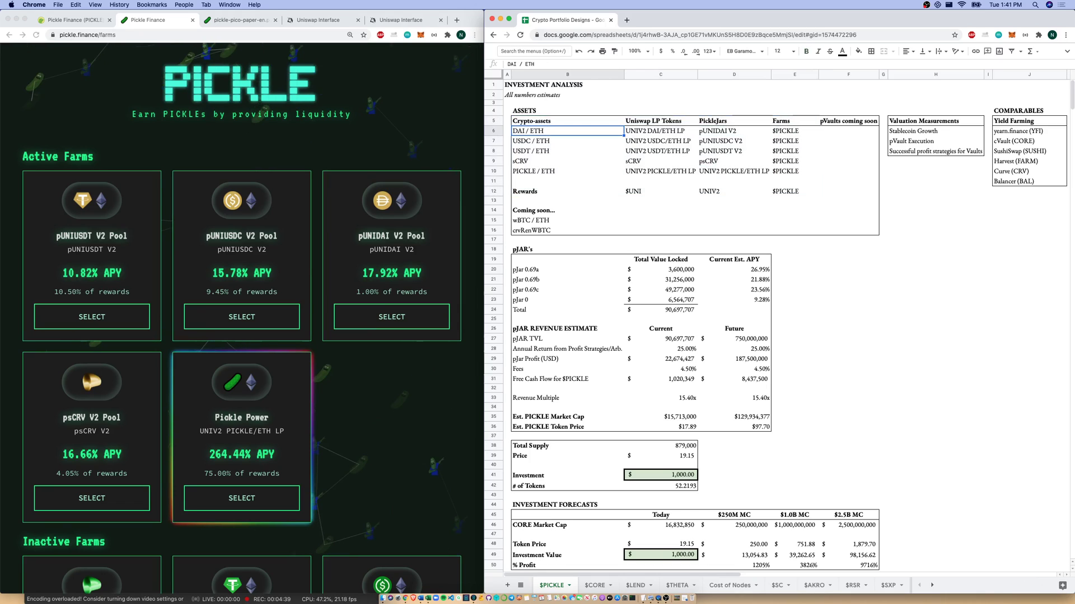
{"action": "left_click", "coordinate": [660, 131]}
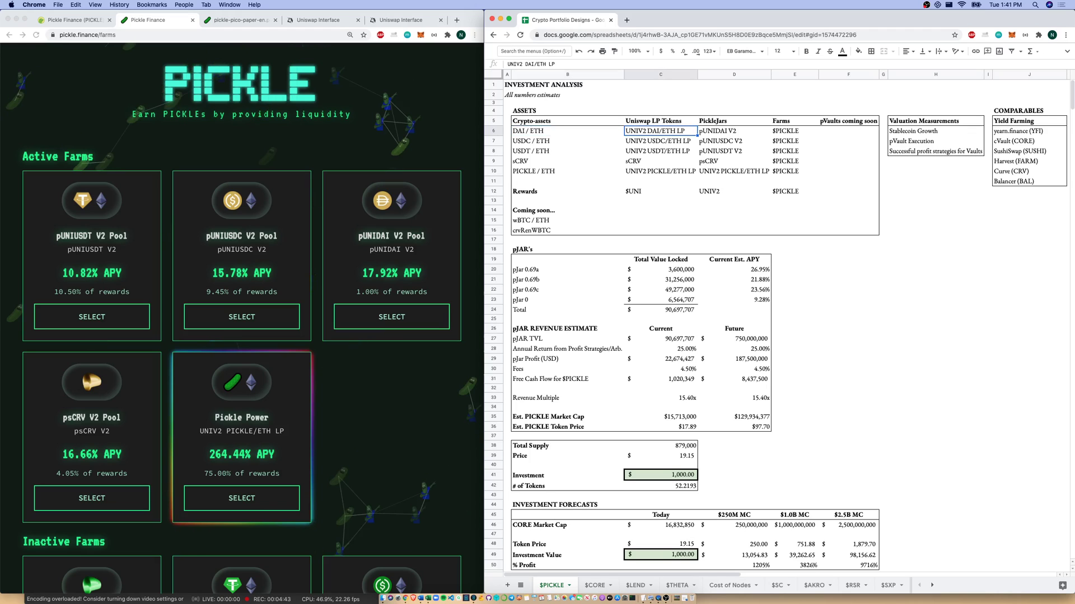
{"action": "left_click", "coordinate": [734, 131]}
Step: View the Jars page on Pickle Finance again and return to the Farms page
{"action": "scroll", "coordinate": [418, 180], "scroll_direction": "up", "scroll_amount": 2}
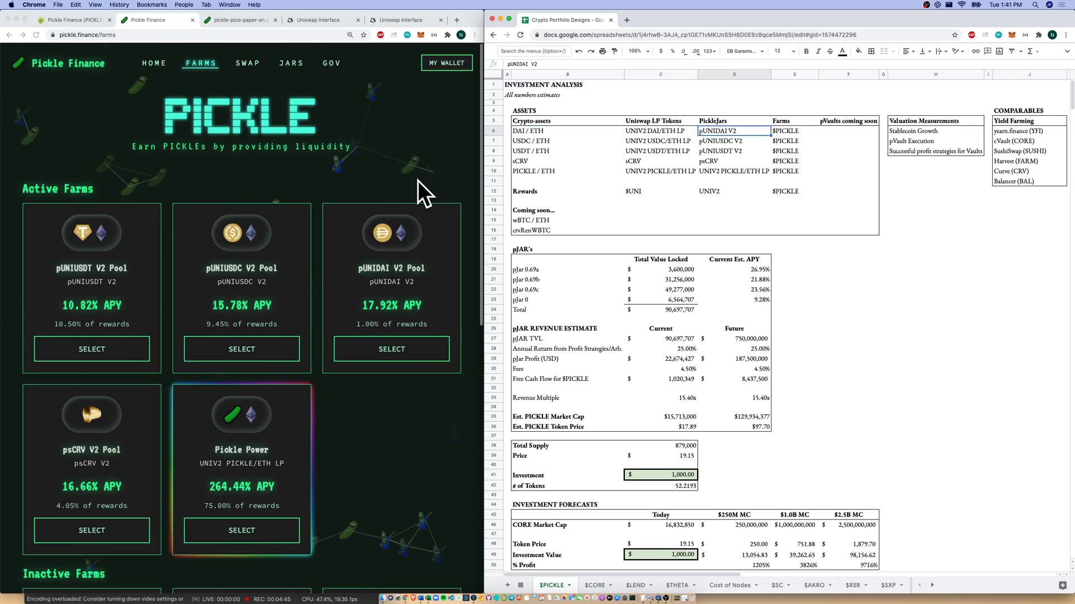
{"action": "left_click", "coordinate": [418, 180]}
{"action": "left_click", "coordinate": [291, 60]}
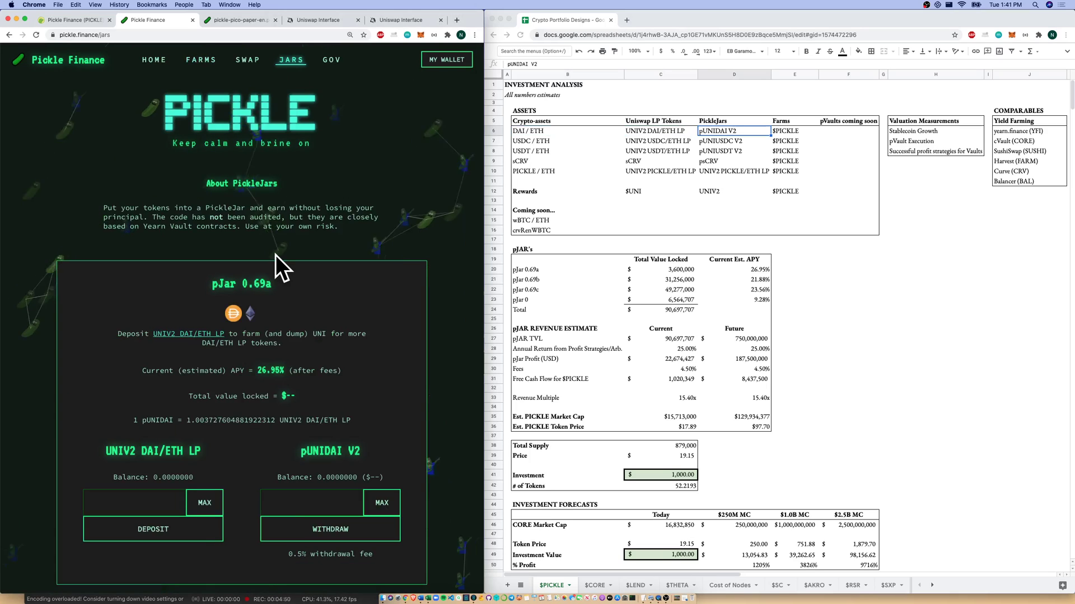
{"action": "left_click", "coordinate": [203, 60]}
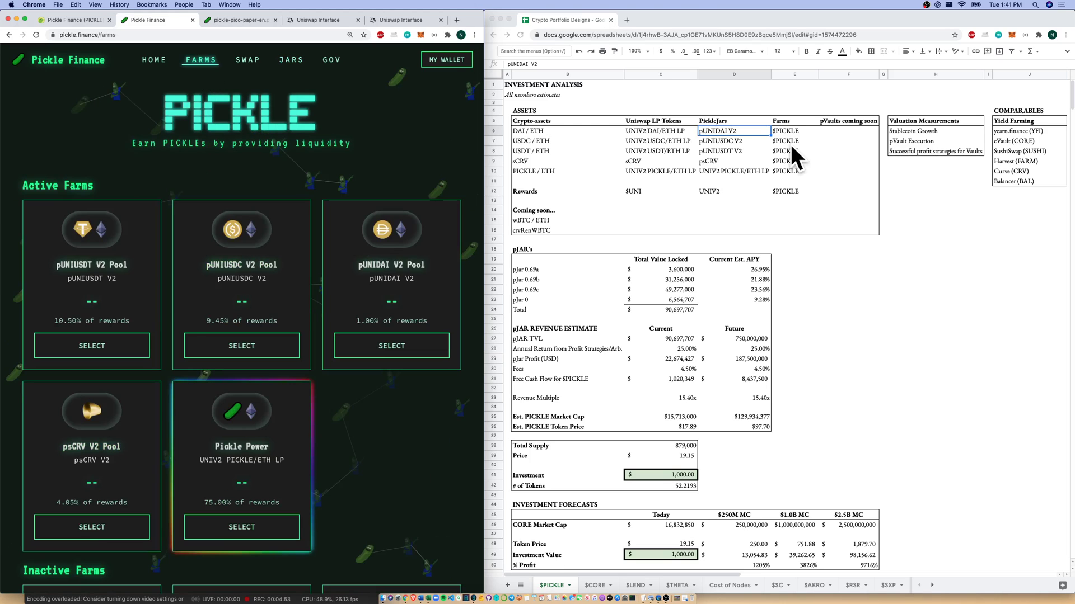
Step: Highlight the Rewards row of the ASSETS table from the Uniswap LP Tokens column through the Farms column
{"action": "left_click", "coordinate": [786, 166]}
{"action": "left_click", "coordinate": [632, 191]}
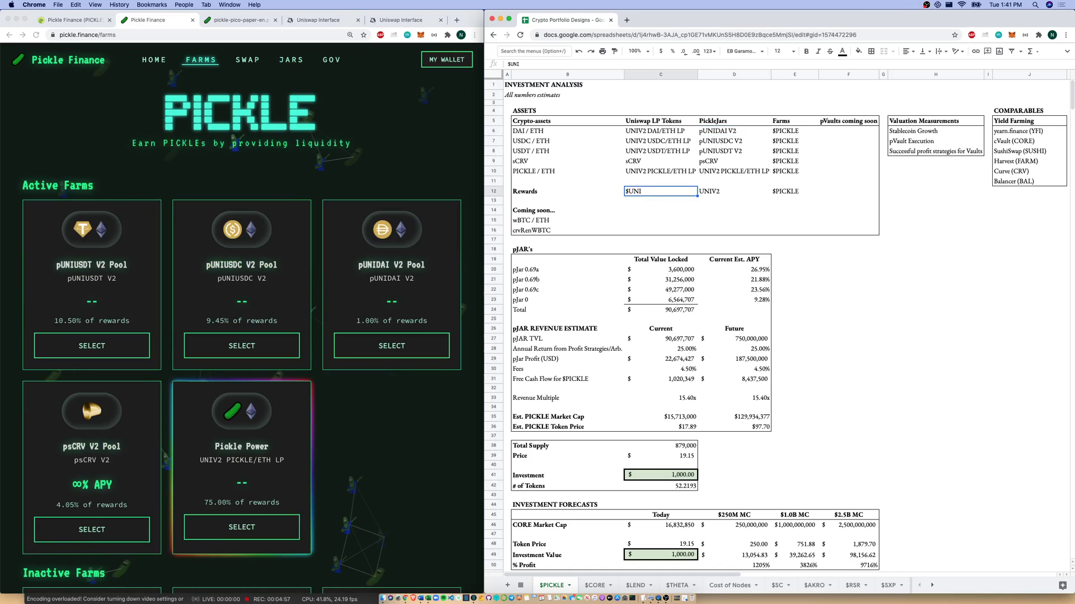
{"action": "key", "text": "shift+Right"}
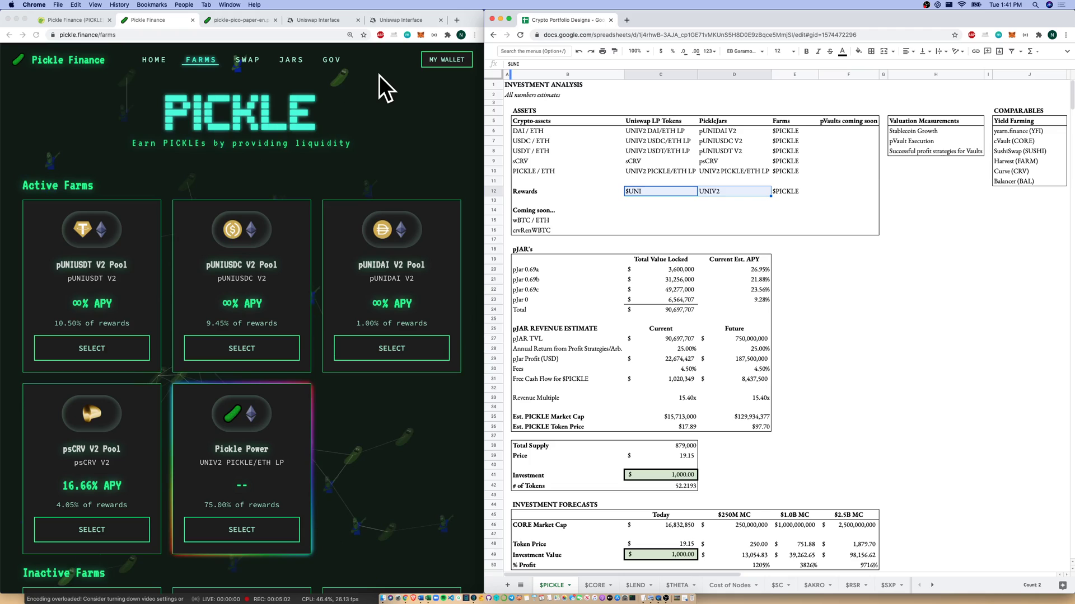
{"action": "key", "text": "shift+Right"}
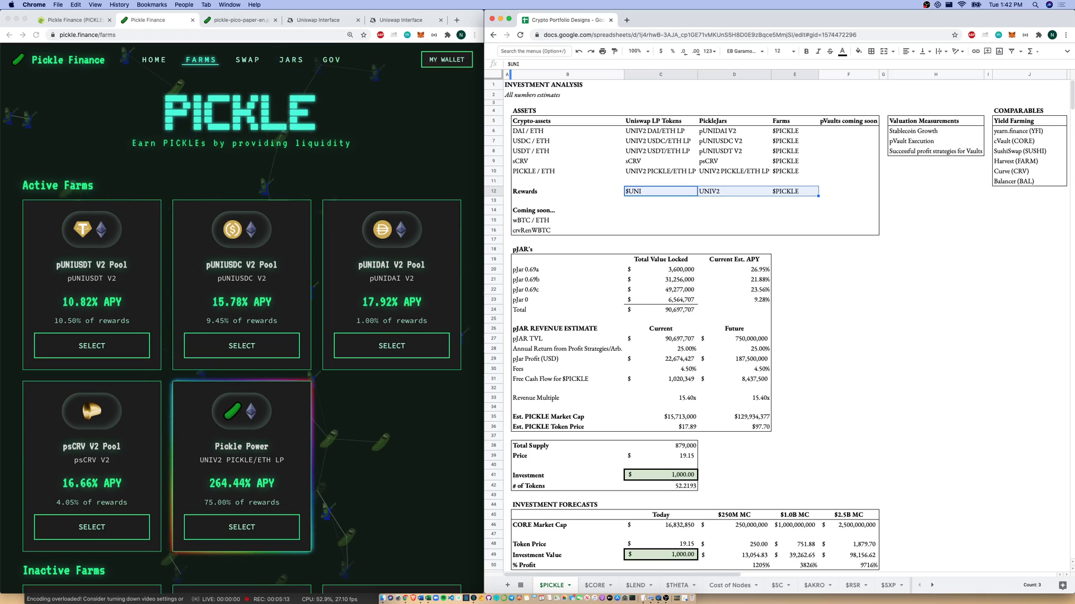
Step: Select the "Coming soon..." heading in the spreadsheet and open Pickle Finance's governance proposals on Snapshot
{"action": "key", "text": "Down"}
{"action": "key", "text": "Down"}
{"action": "key", "text": "Left"}
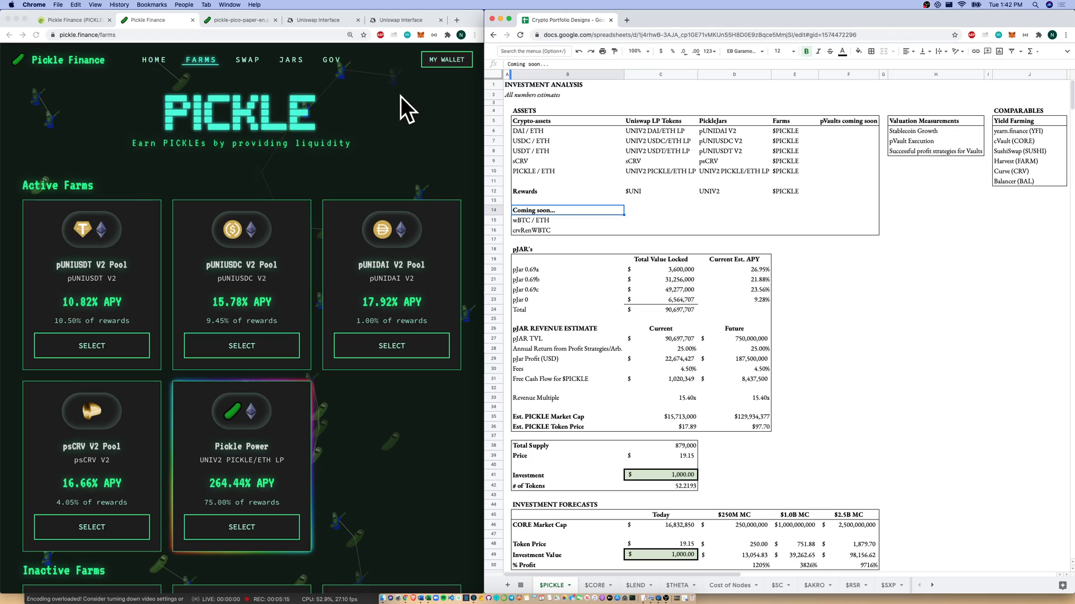
{"action": "left_click", "coordinate": [400, 96]}
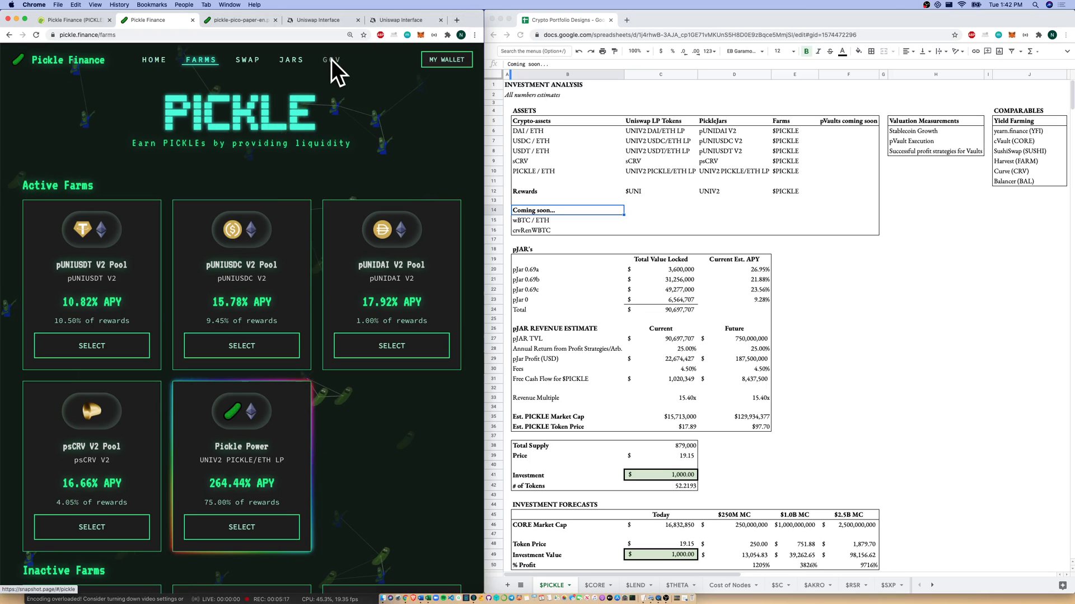
{"action": "left_click", "coordinate": [331, 60]}
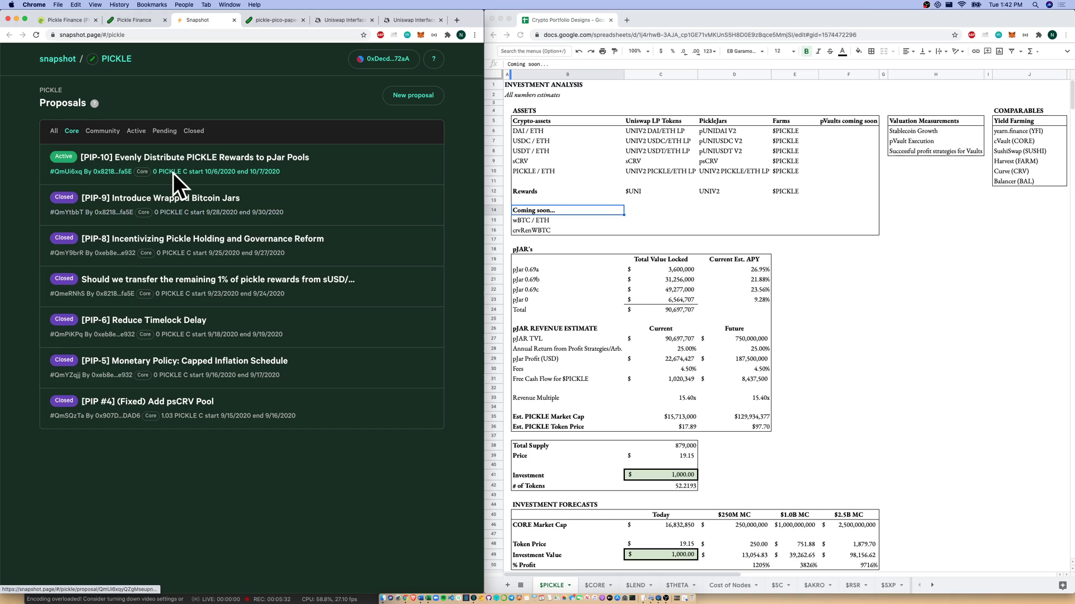
Step: Check the wBTC / ETH and crvRenWBTC entries under "Coming soon..." in the spreadsheet
{"action": "left_click", "coordinate": [573, 220]}
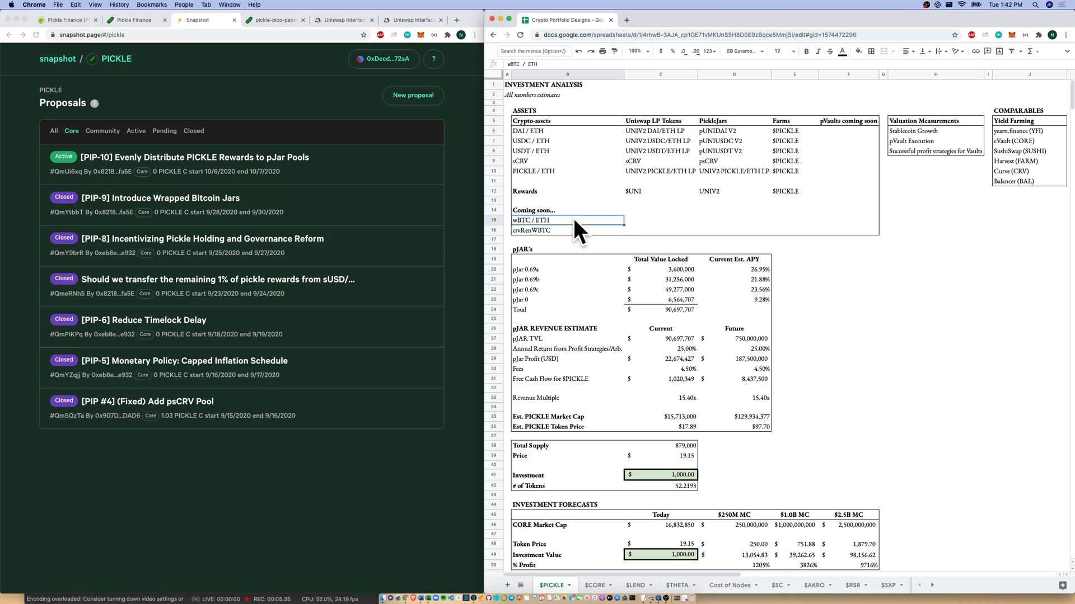
{"action": "key", "text": "shift+Down"}
{"action": "key", "text": "Down"}
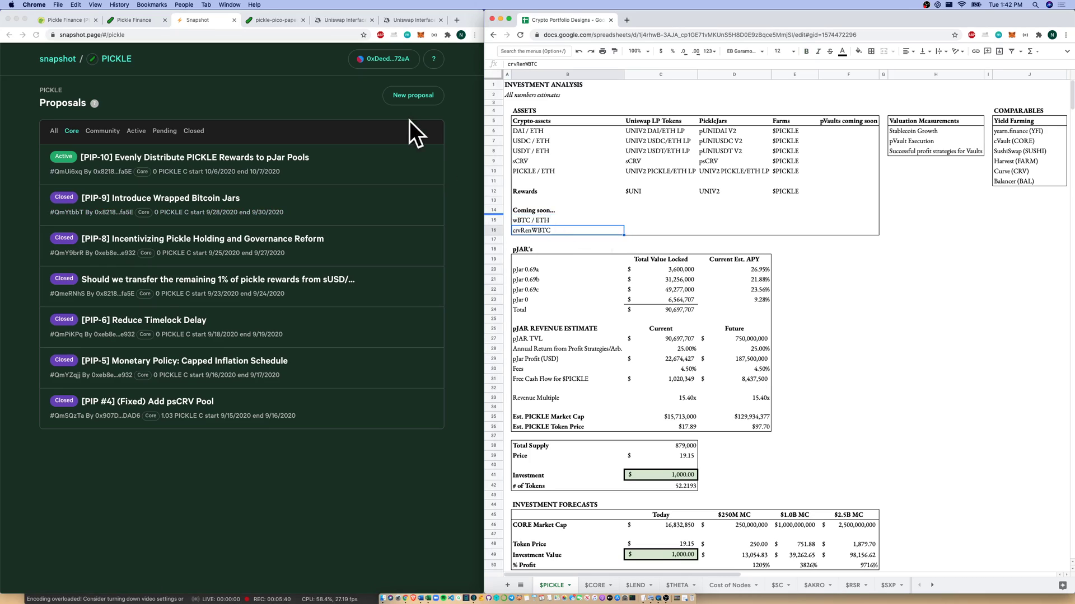
Step: Return to the Pickle Finance site, select the pJAR's heading in the spreadsheet, and open the Jars page
{"action": "left_click", "coordinate": [133, 19]}
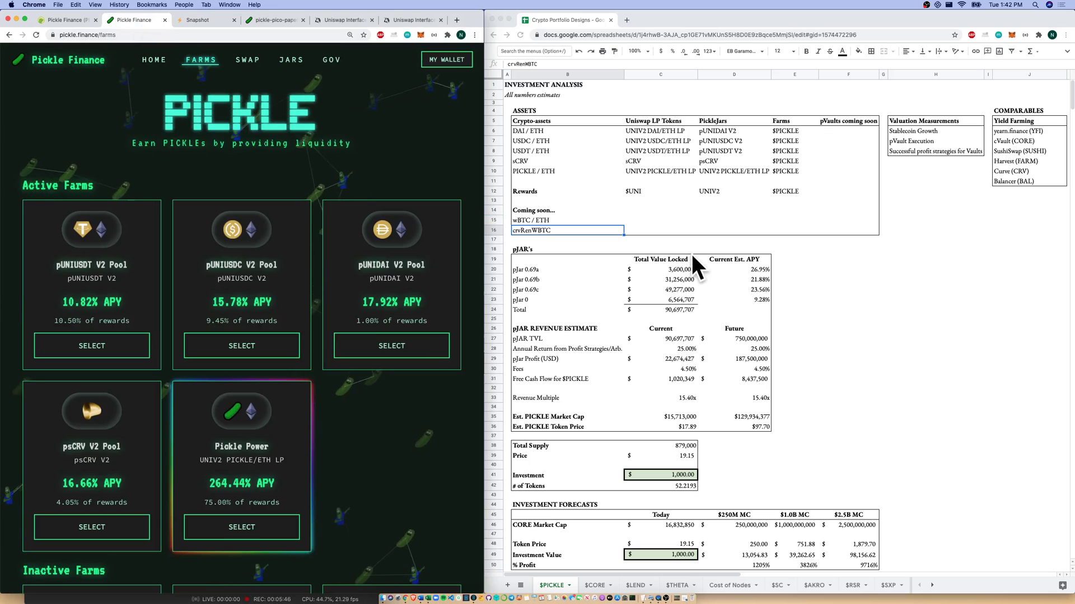
{"action": "left_click", "coordinate": [553, 262]}
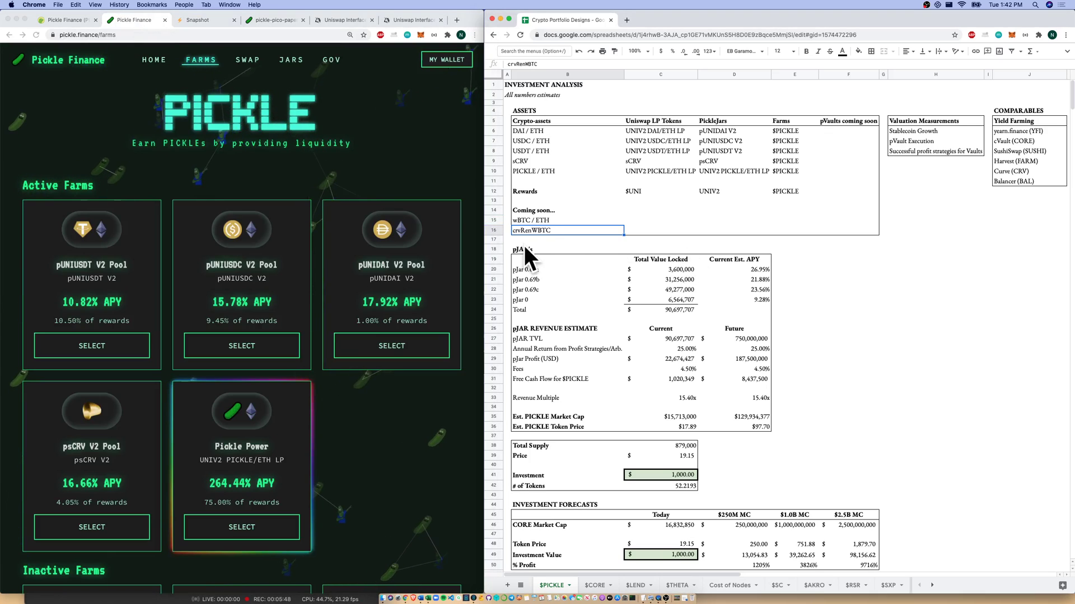
{"action": "left_click", "coordinate": [526, 249]}
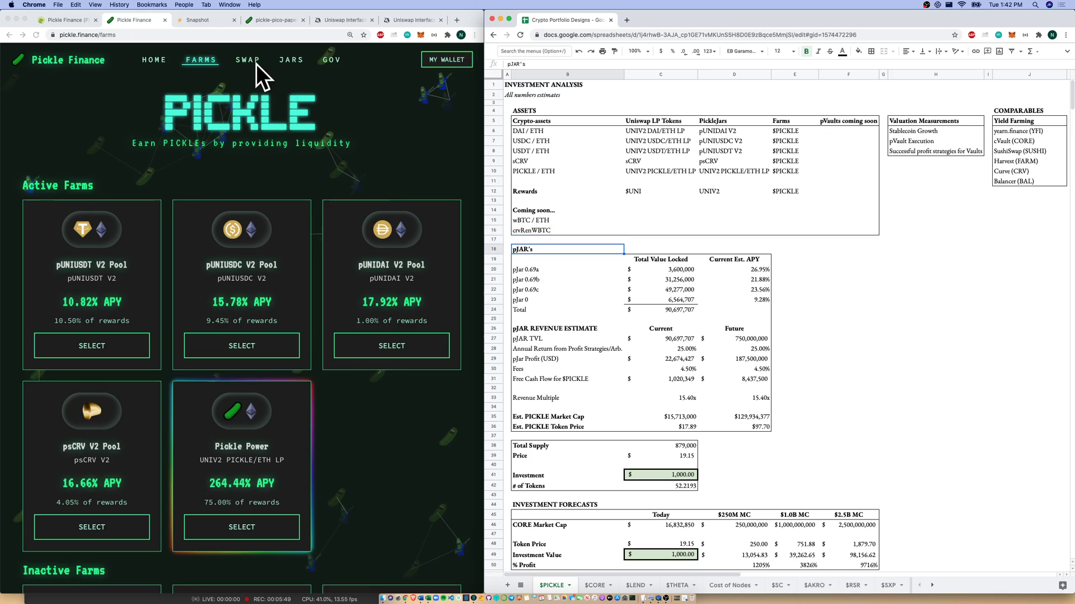
{"action": "left_click", "coordinate": [280, 62]}
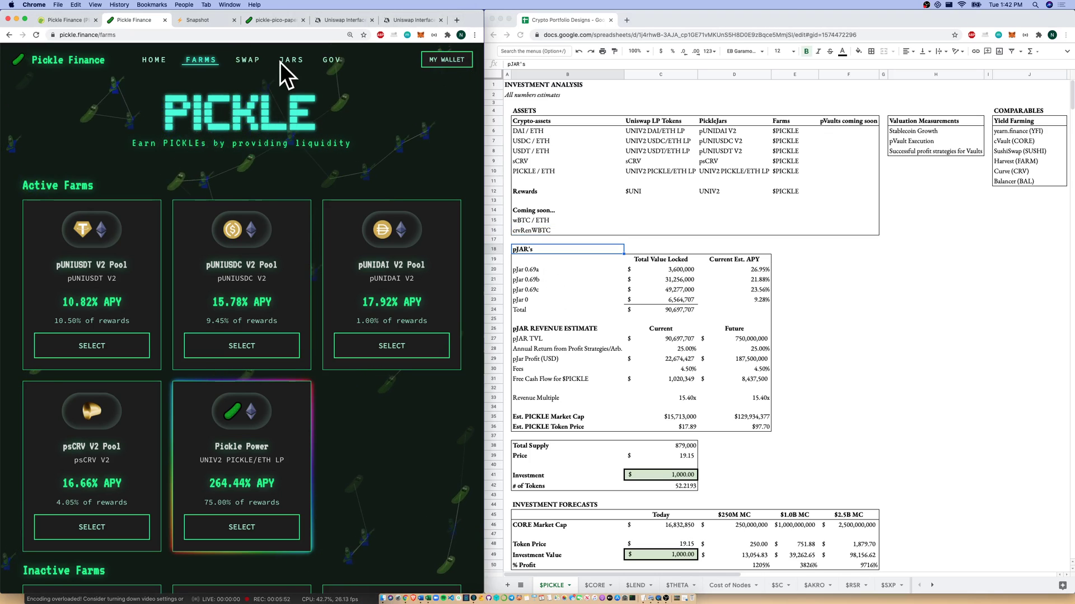
{"action": "left_click", "coordinate": [292, 61]}
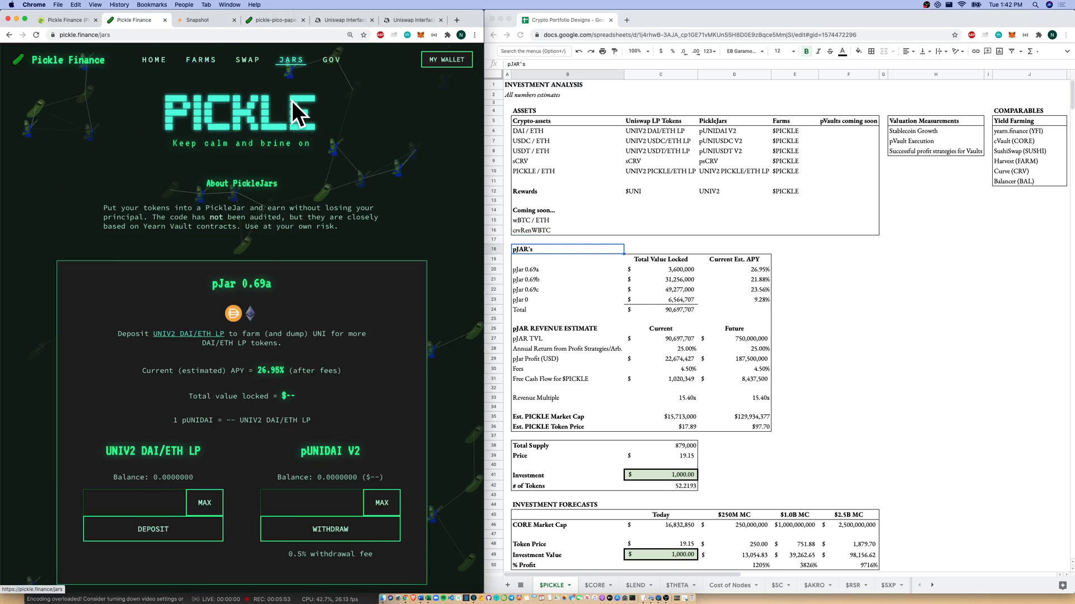
Step: Walk through the Total Value Locked column of the pJAR's table, from its heading through the four pJars to the Total
{"action": "scroll", "coordinate": [292, 101], "scroll_direction": "down", "scroll_amount": 3}
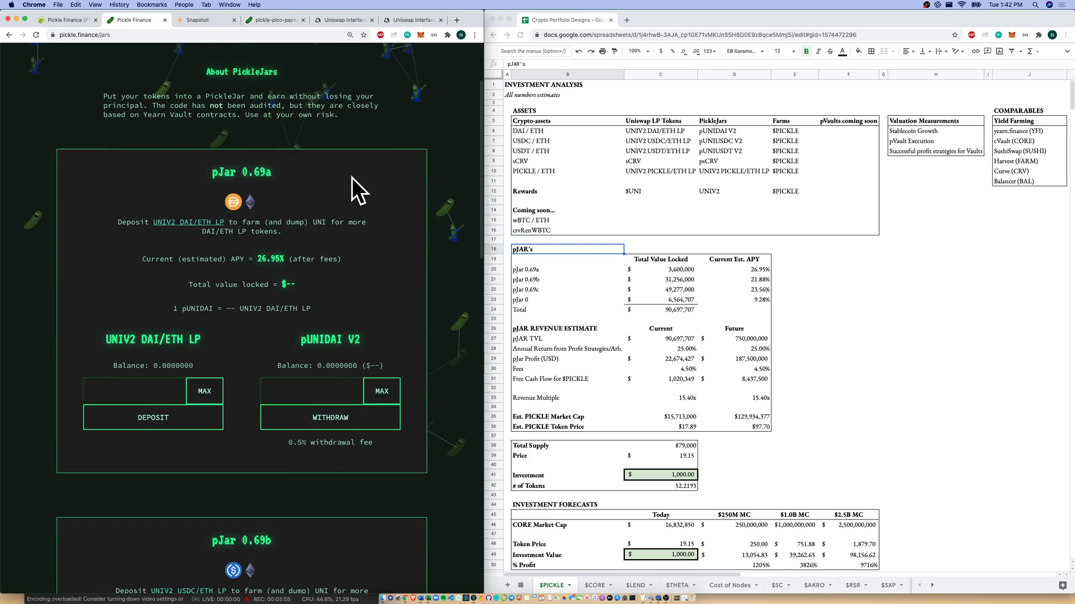
{"action": "left_click", "coordinate": [626, 265]}
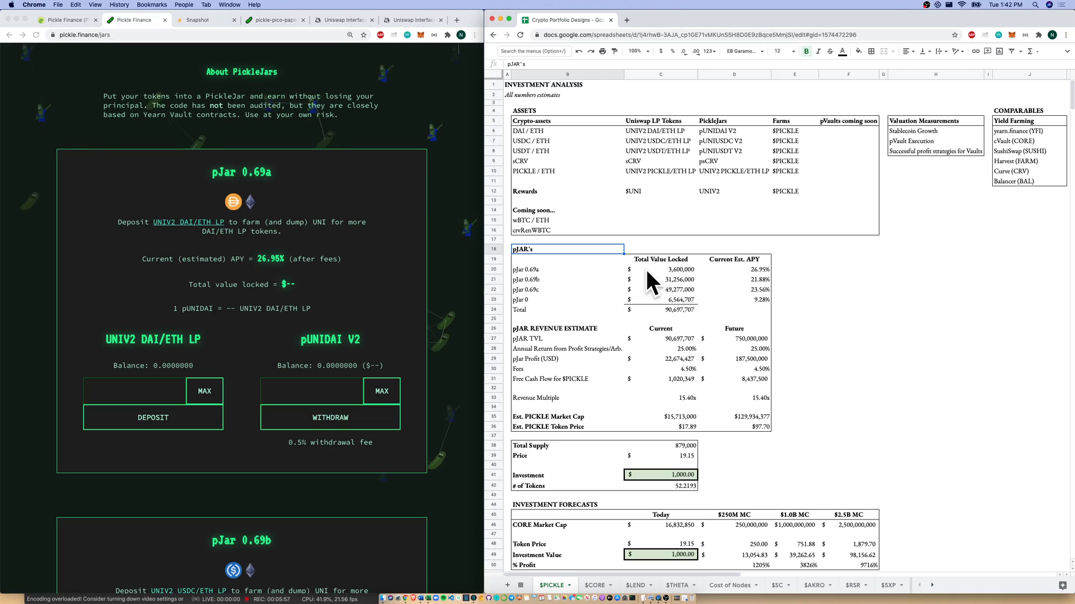
{"action": "left_click", "coordinate": [680, 261]}
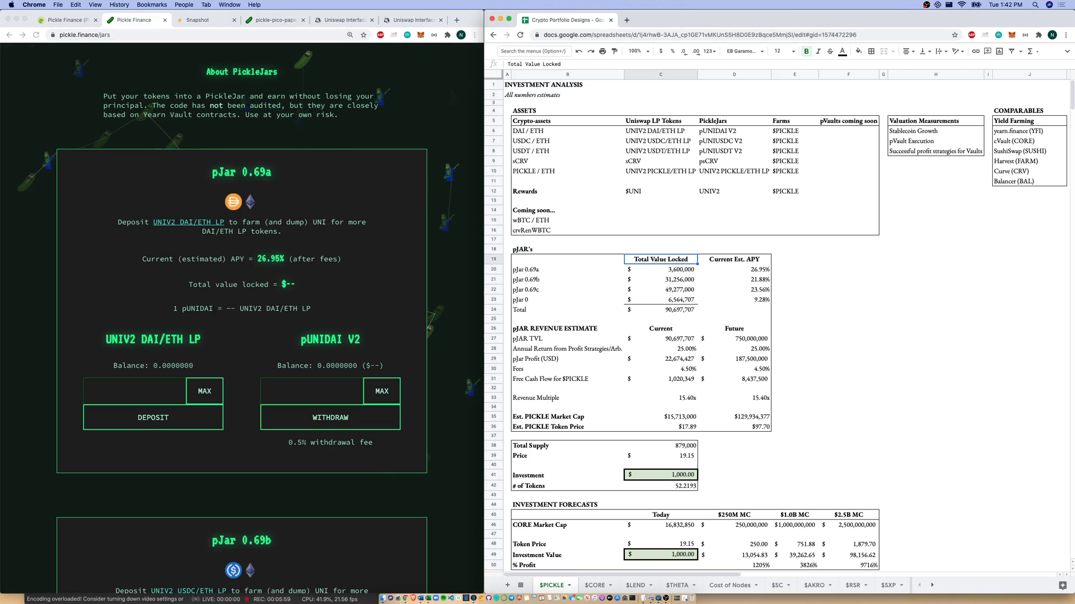
{"action": "key", "text": "Down"}
{"action": "key", "text": "shift+Down"}
{"action": "key", "text": "shift+Down"}
{"action": "key", "text": "shift+Down"}
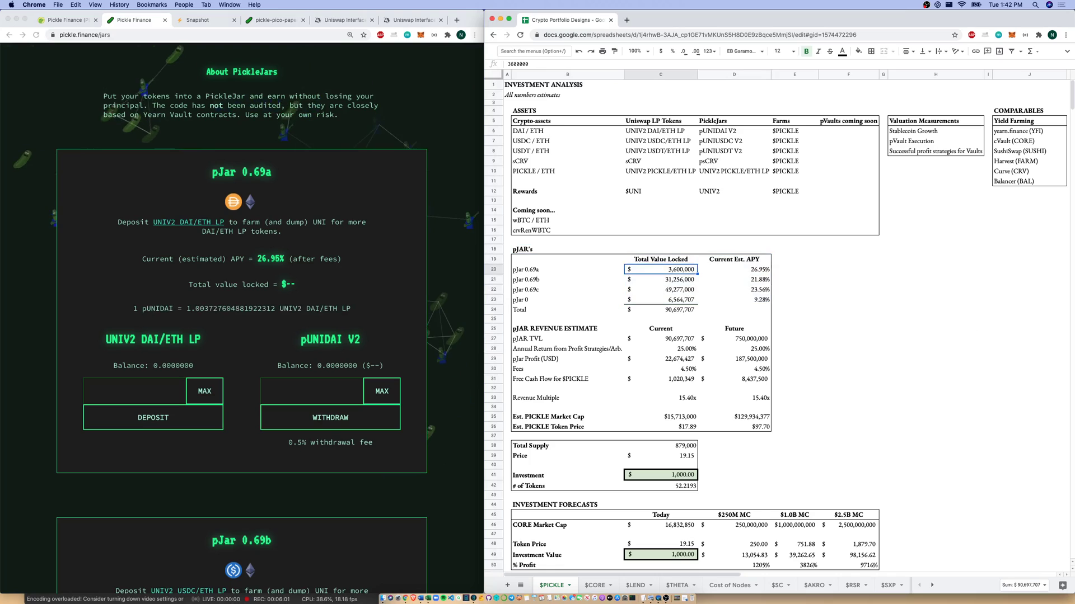
{"action": "key", "text": "Down"}
{"action": "key", "text": "Down"}
{"action": "key", "text": "Down"}
{"action": "key", "text": "Down"}
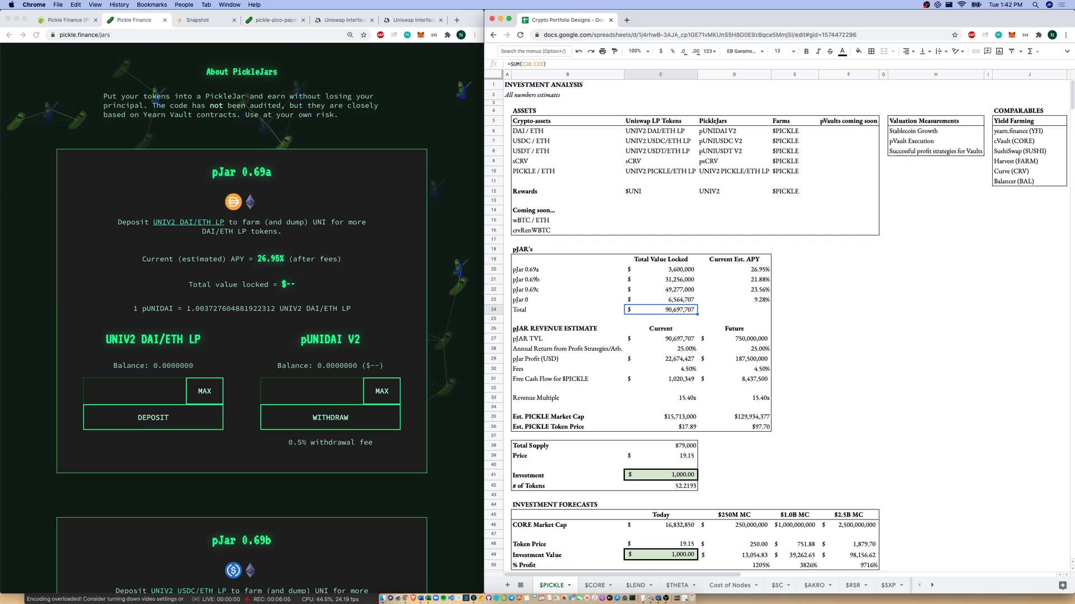
Step: Review the pJar 0.69a, 0.69b, 0.69c and pJar 0 entries on the Jars page and return to its beginning
{"action": "scroll", "coordinate": [196, 179], "scroll_direction": "down", "scroll_amount": 5}
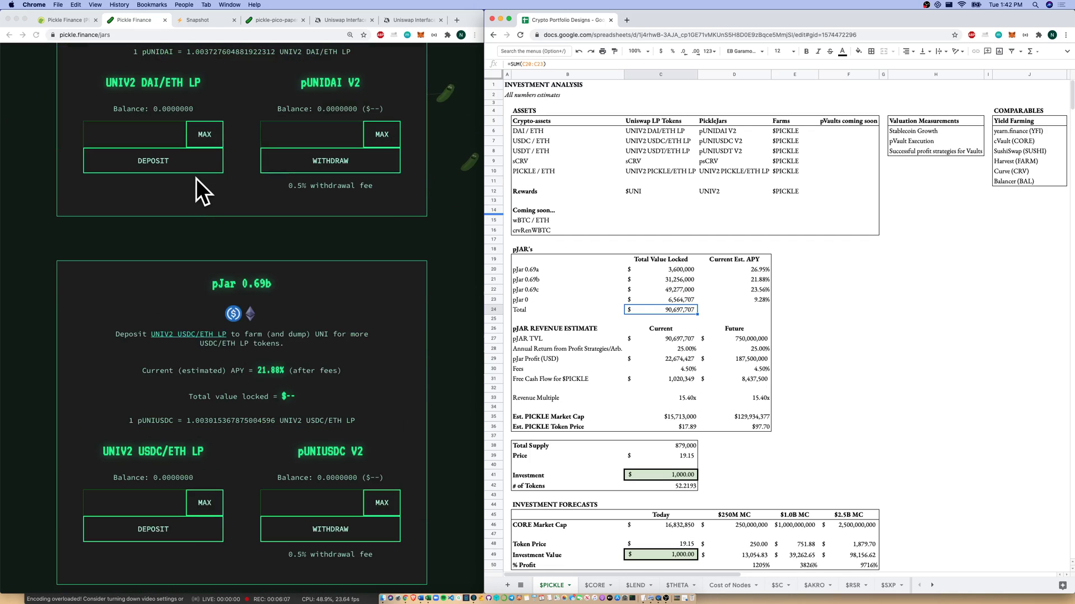
{"action": "scroll", "coordinate": [227, 261], "scroll_direction": "down", "scroll_amount": 7}
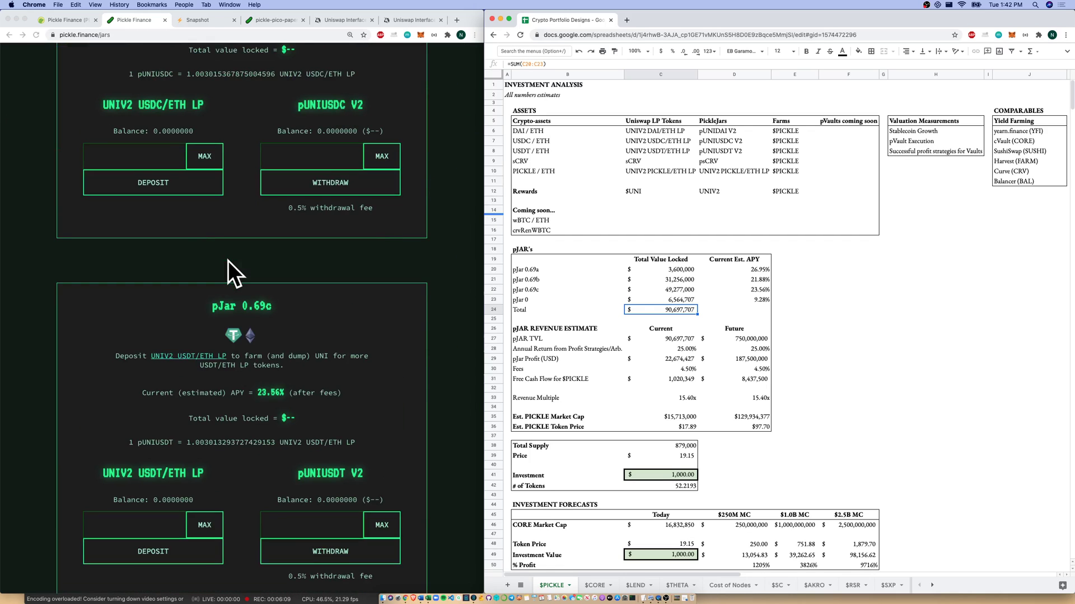
{"action": "scroll", "coordinate": [223, 419], "scroll_direction": "down", "scroll_amount": 5}
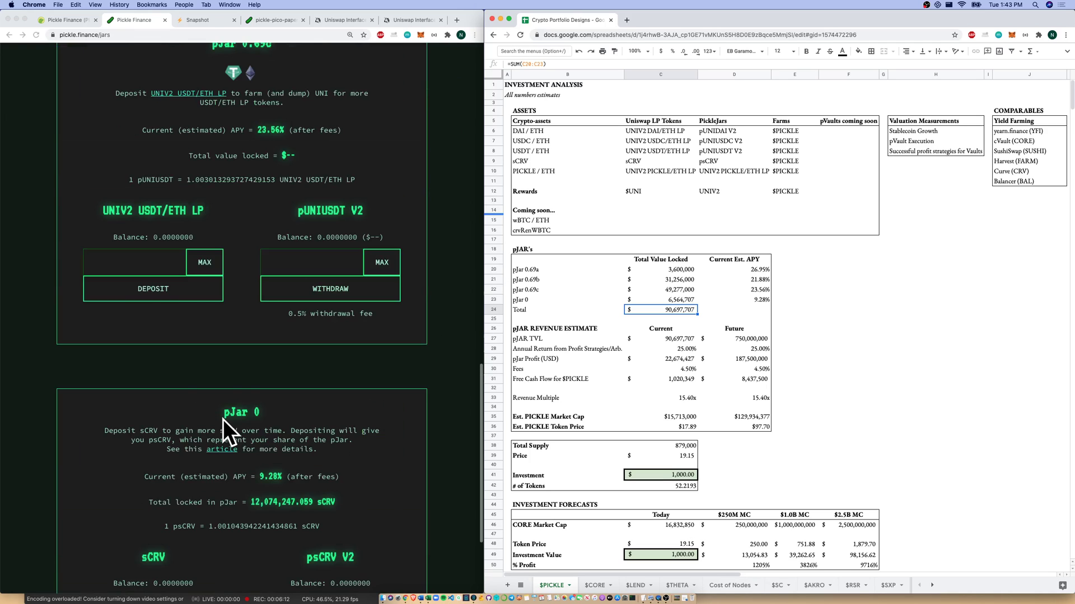
{"action": "scroll", "coordinate": [223, 419], "scroll_direction": "down", "scroll_amount": 3}
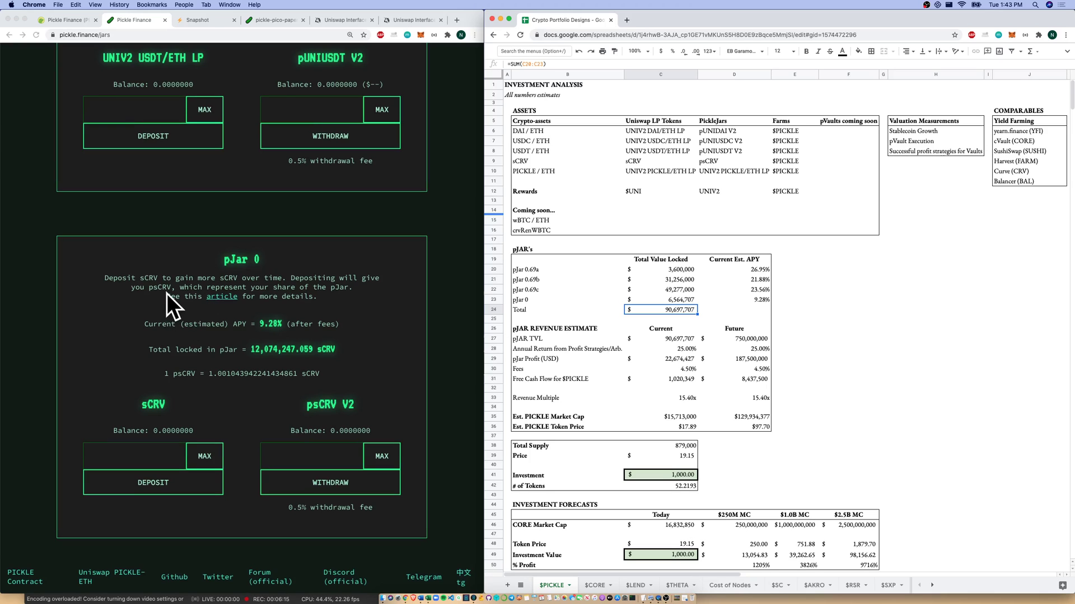
{"action": "scroll", "coordinate": [170, 304], "scroll_direction": "up", "scroll_amount": 20}
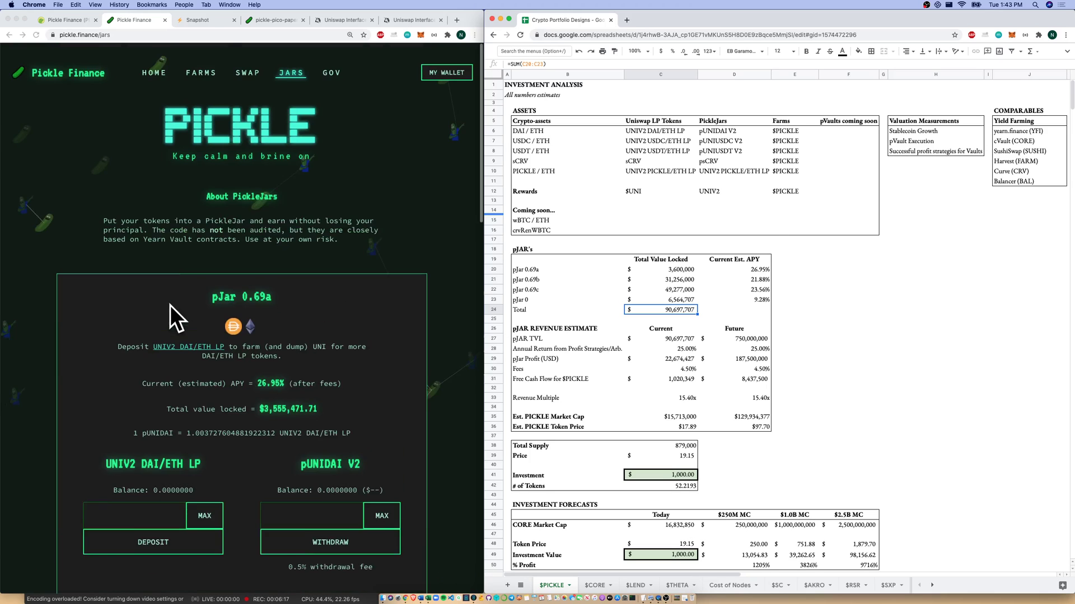
Step: Highlight the pJAR TVL label and its Current value in the pJAR REVENUE ESTIMATE table
{"action": "left_click", "coordinate": [780, 240]}
{"action": "left_click", "coordinate": [579, 330]}
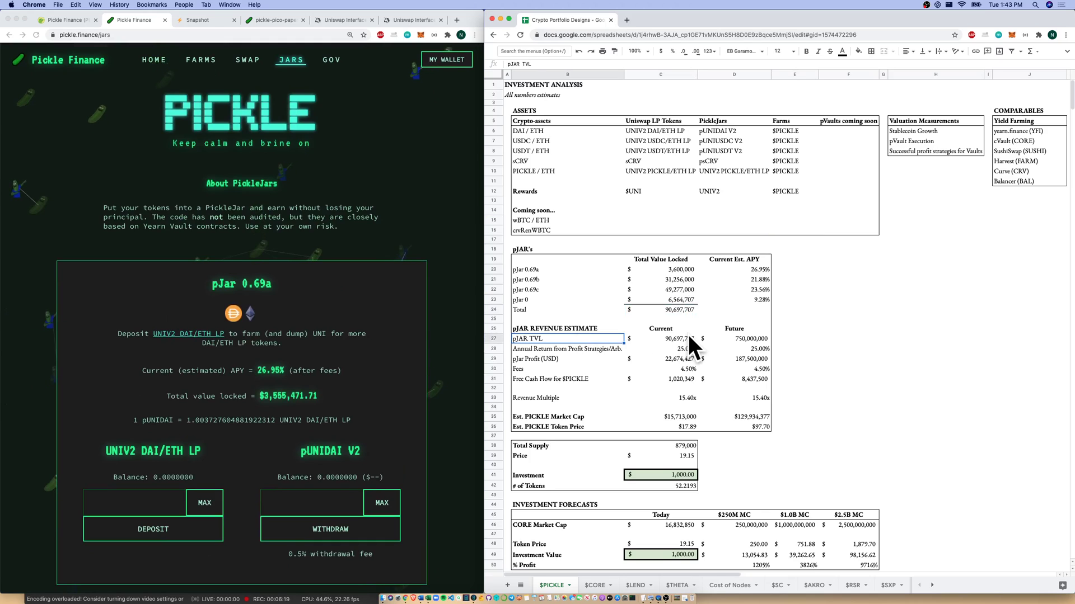
{"action": "left_click_drag", "start_coordinate": [567, 339], "coordinate": [687, 338]}
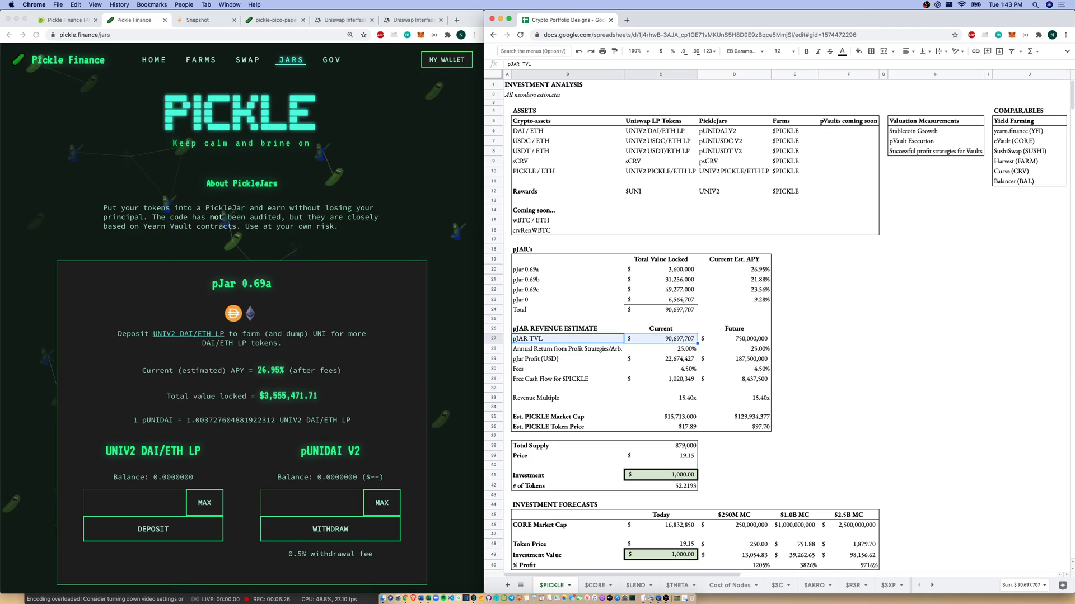
{"action": "left_click", "coordinate": [660, 329]}
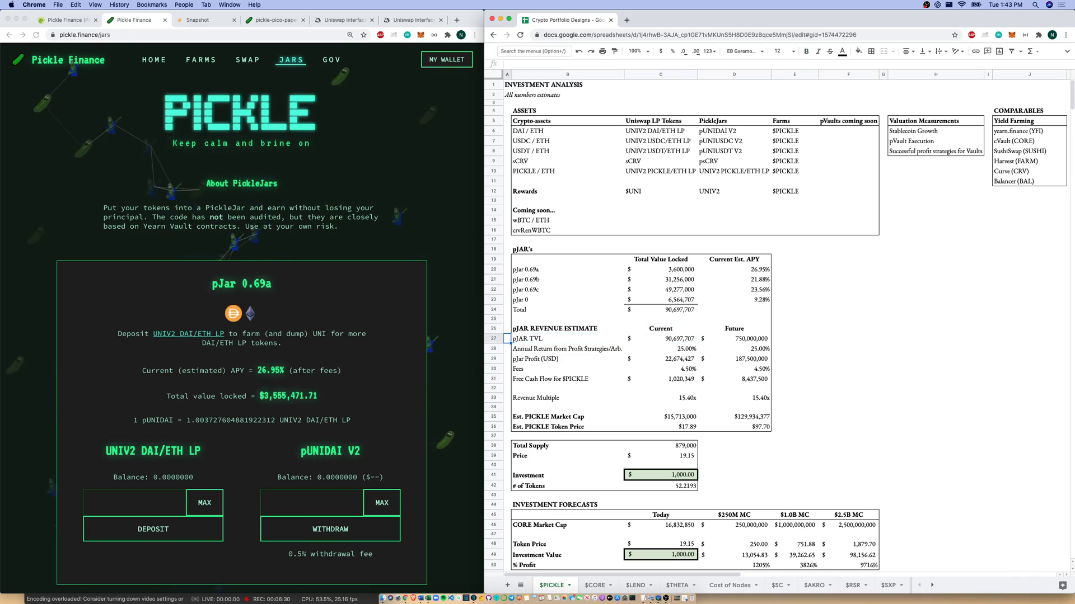
Step: Highlight the Annual Return from Profit Strategies/Arb. label together with its Current value
{"action": "left_click", "coordinate": [567, 338]}
{"action": "left_click", "coordinate": [567, 349]}
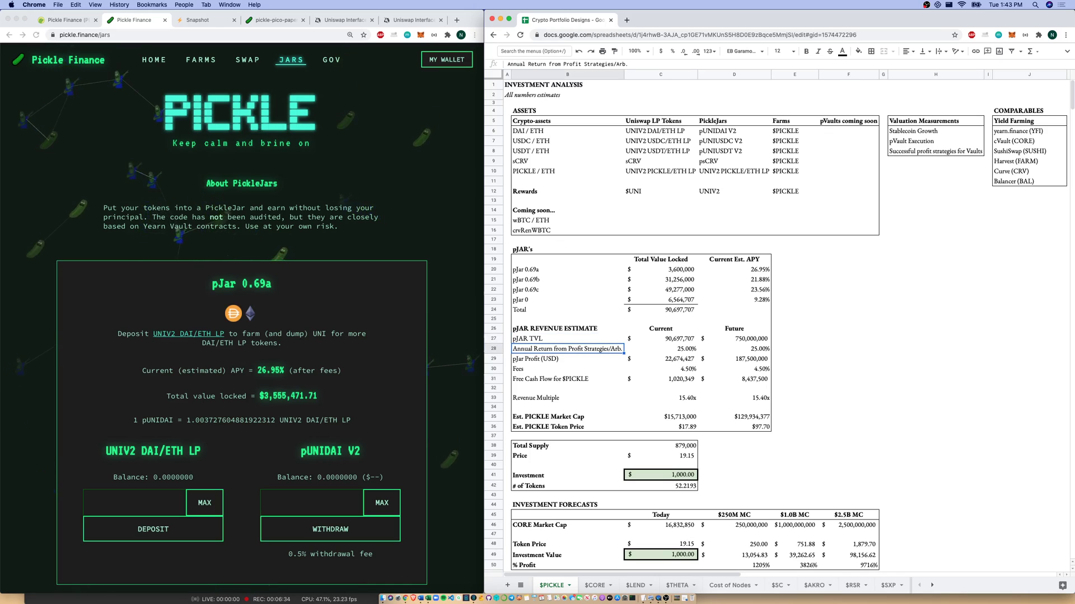
{"action": "key", "text": "shift+Right"}
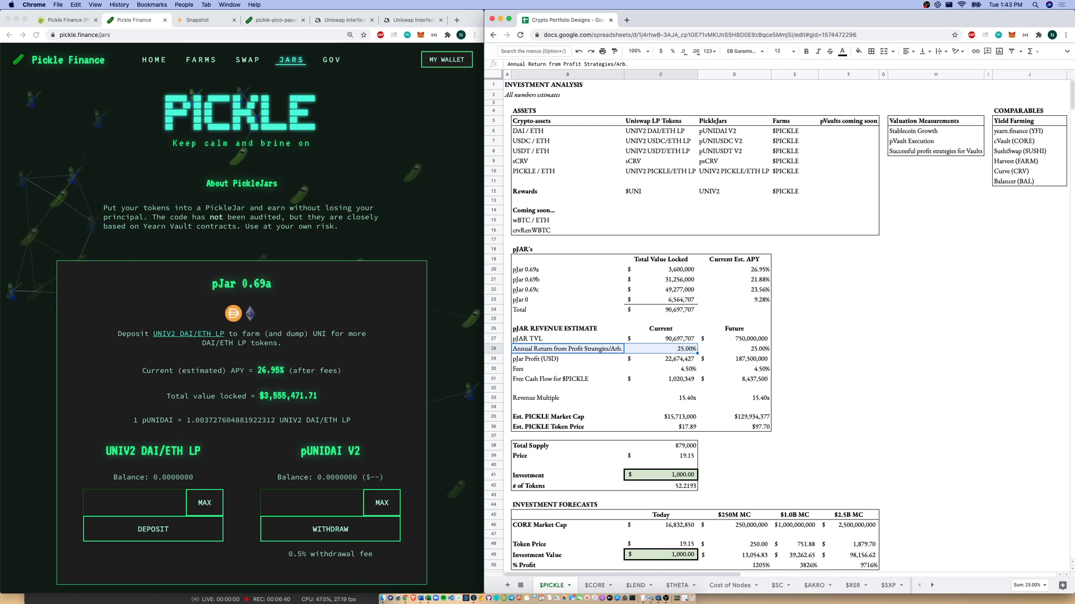
Step: Inspect the formula behind the Current pJar Profit (USD) value without changing it
{"action": "left_click", "coordinate": [661, 358]}
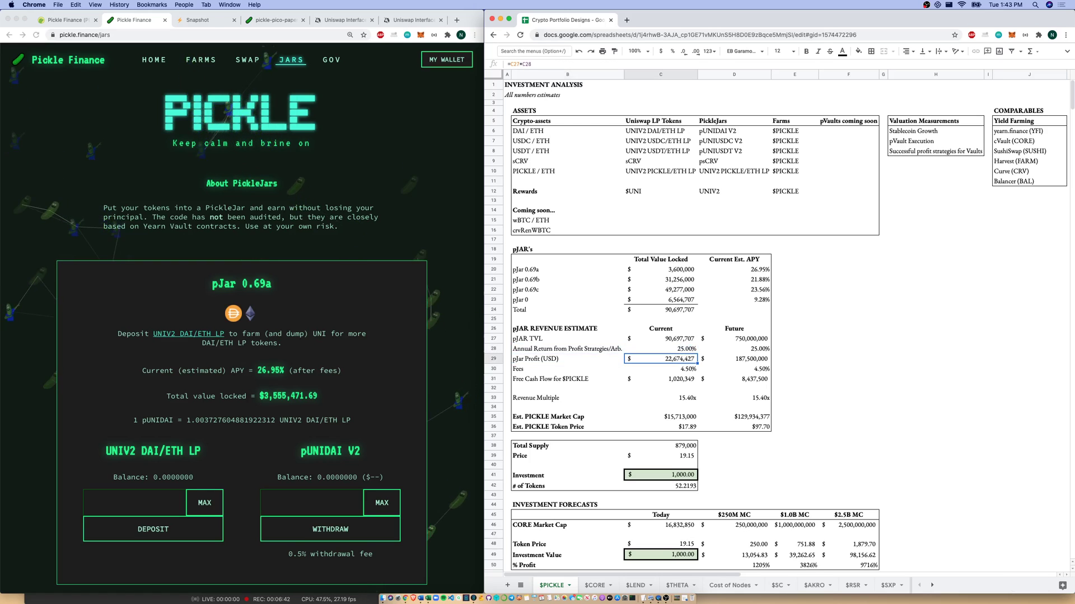
{"action": "left_click", "coordinate": [617, 64]}
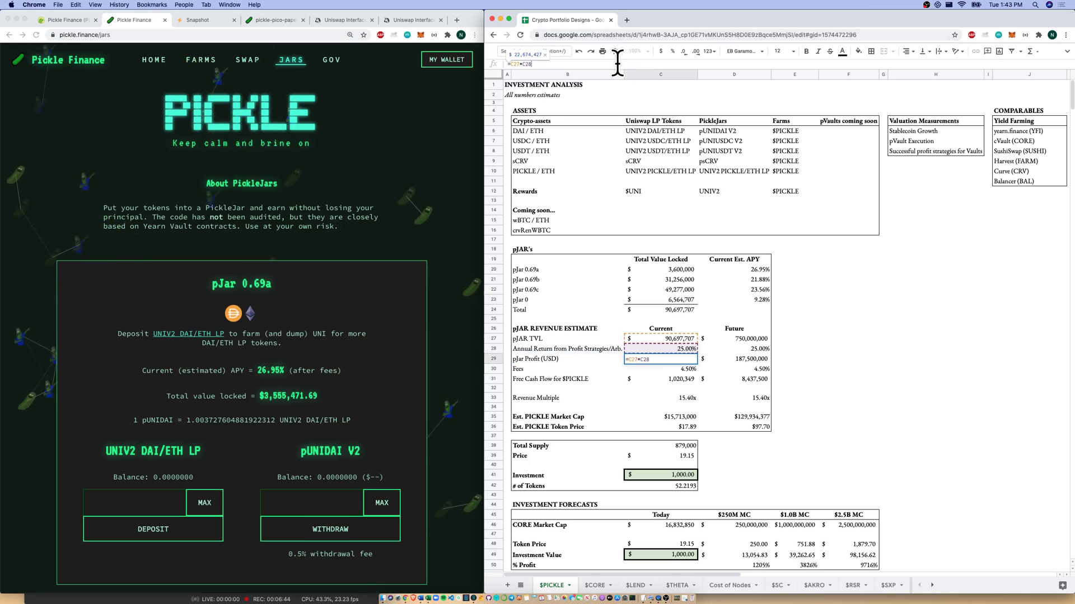
{"action": "key", "text": "Return"}
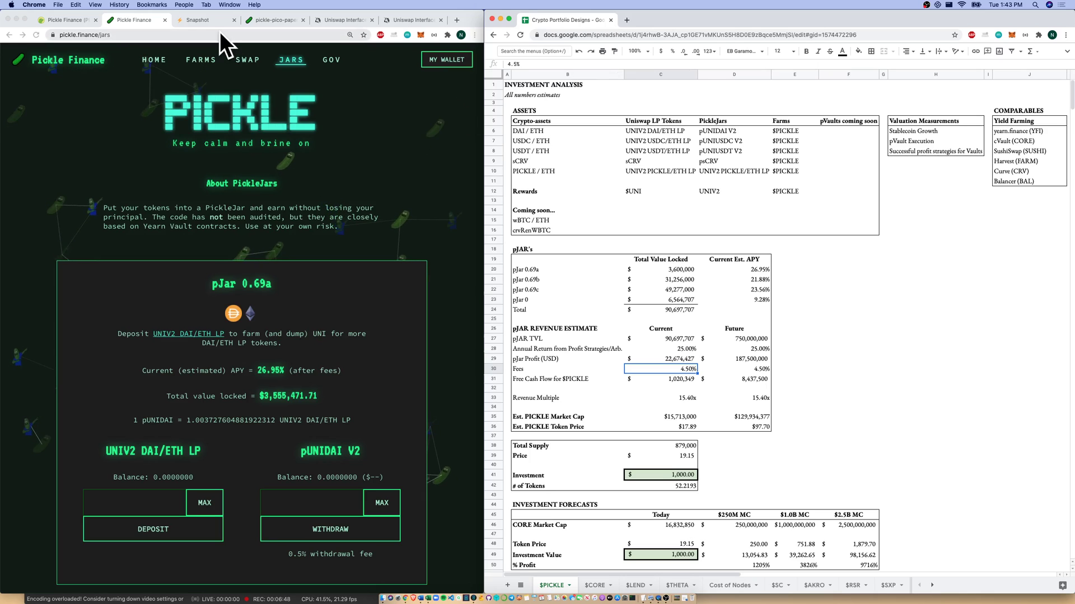
Step: Look at the PICKLE proposals on Snapshot, return to the Pickle Finance Jars page, and select the Current Fees cell in the spreadsheet
{"action": "left_click", "coordinate": [203, 20]}
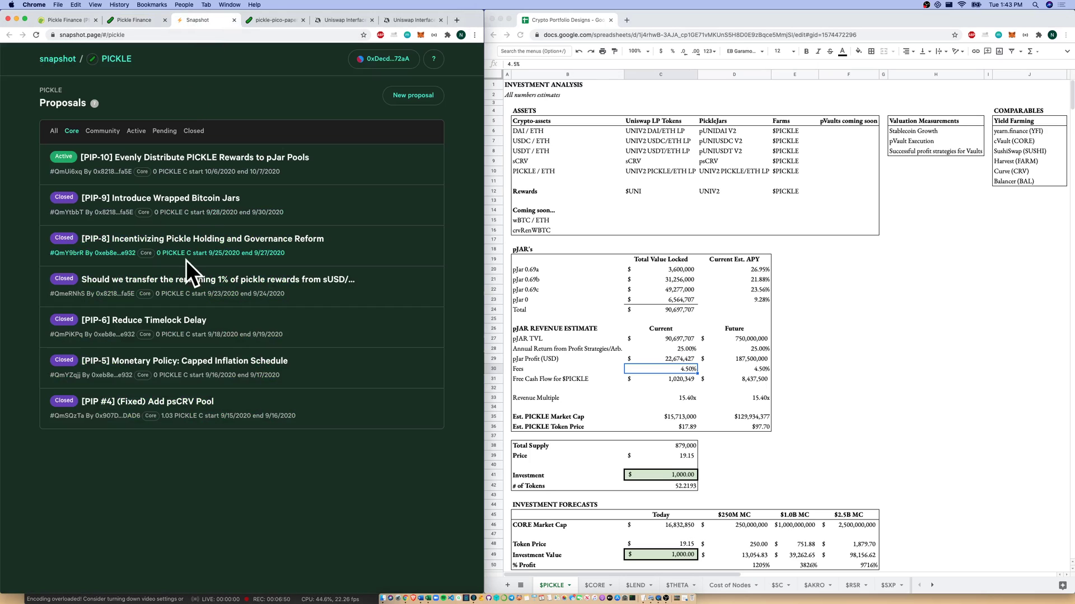
{"action": "left_click", "coordinate": [131, 16]}
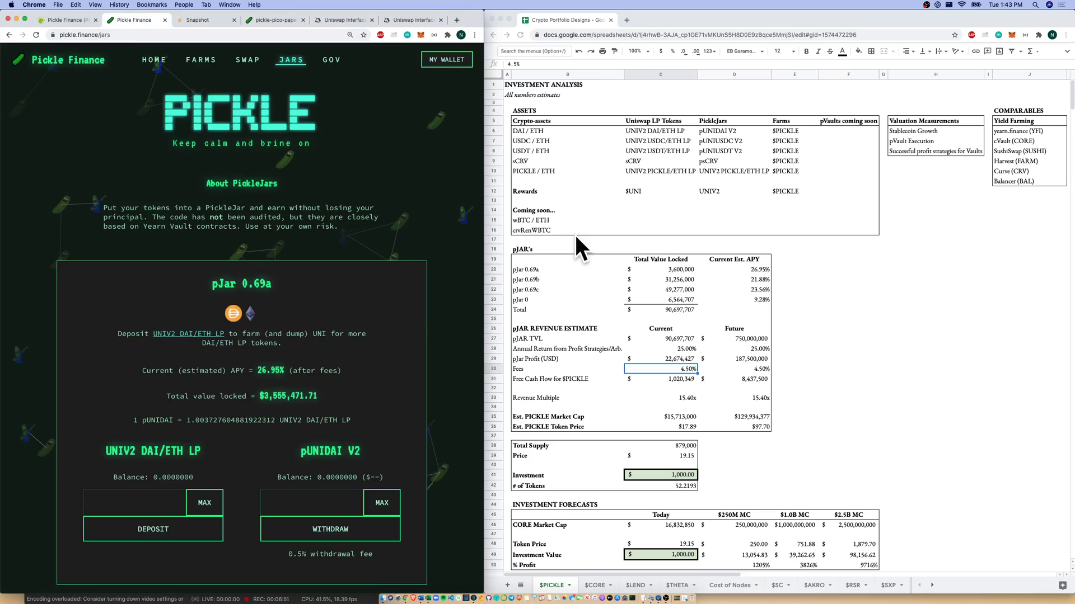
{"action": "left_click", "coordinate": [678, 368]}
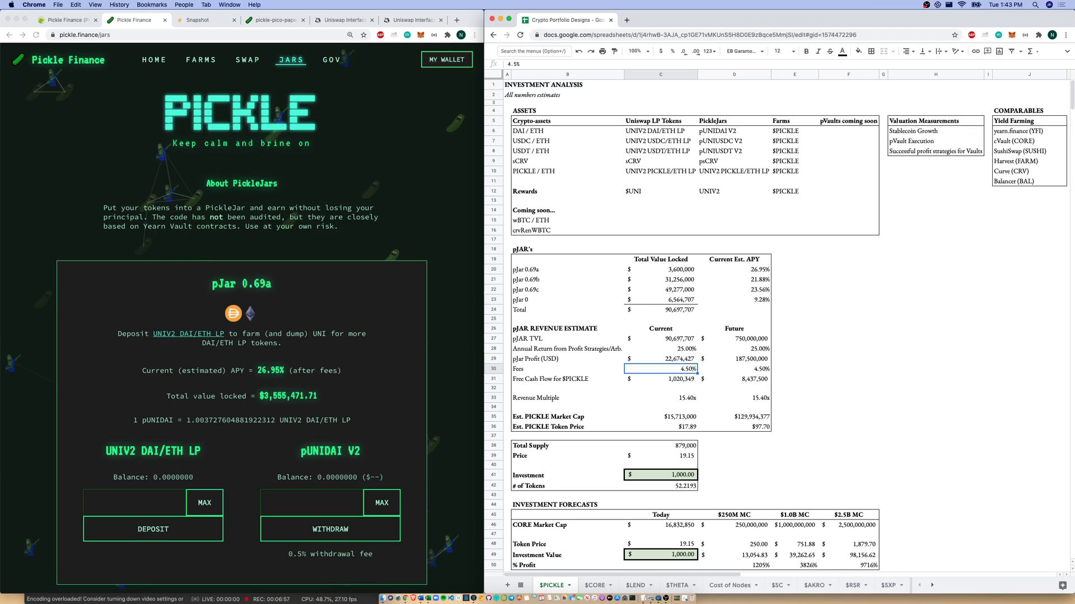
Step: Inspect the formula behind the Current Free Cash Flow for $PICKLE and leave it as it is
{"action": "key", "text": "Down"}
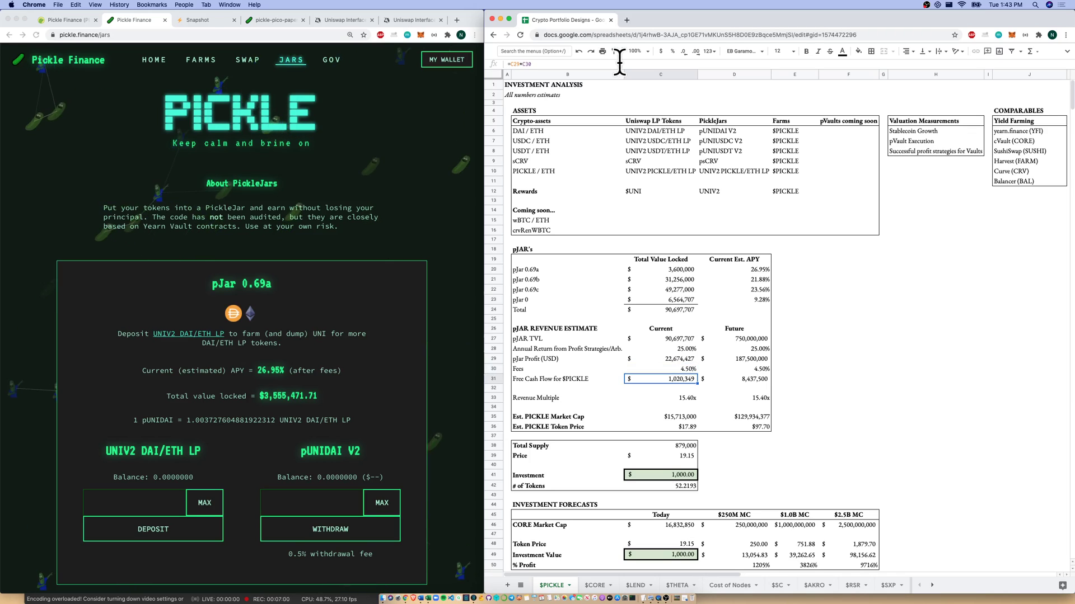
{"action": "left_click", "coordinate": [619, 63]}
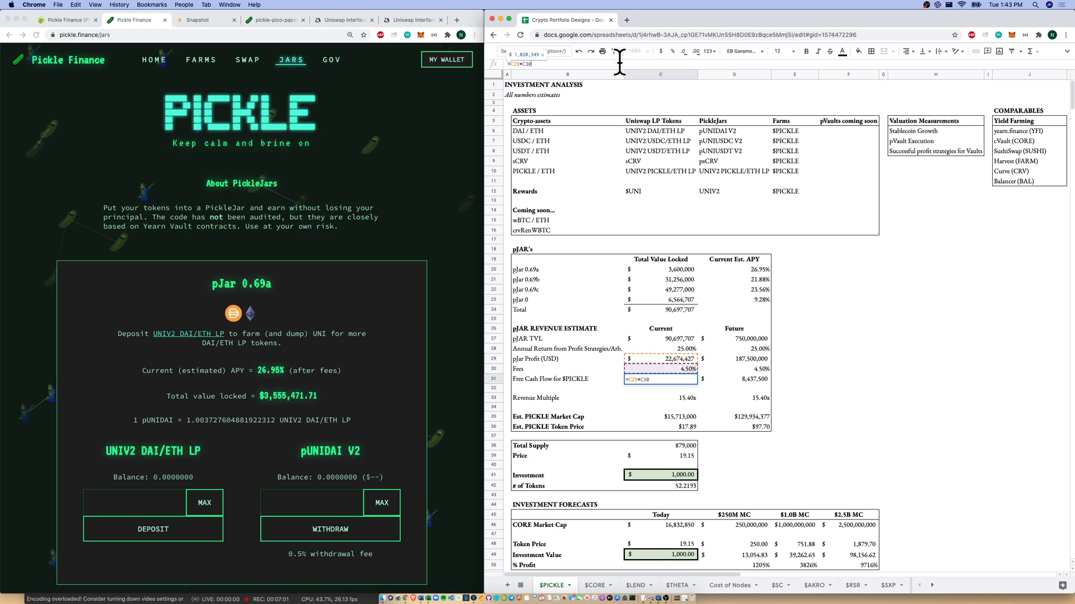
{"action": "key", "text": "Escape"}
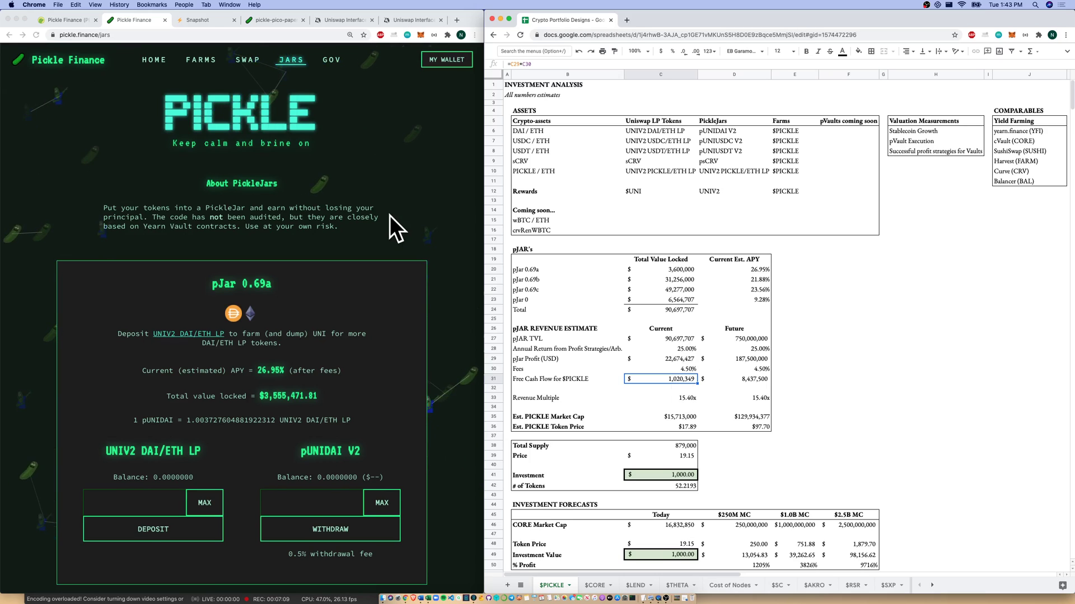
Step: Inspect the Current Est. PICKLE Market Cap entry and move on to the Est. PICKLE Token Price below it
{"action": "left_click", "coordinate": [681, 396]}
{"action": "left_click", "coordinate": [682, 418]}
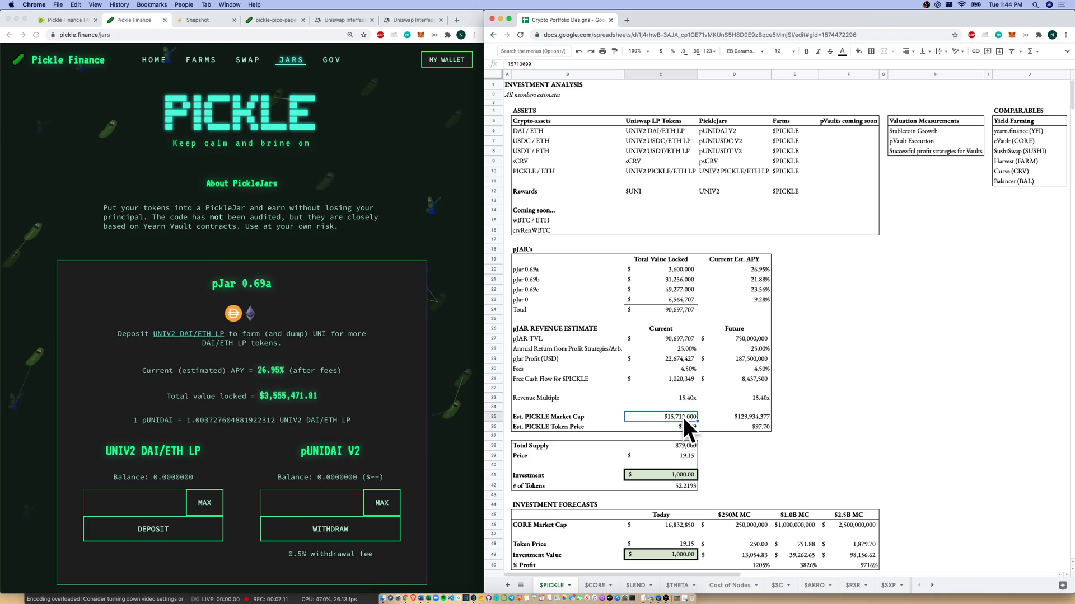
{"action": "left_click", "coordinate": [636, 61]}
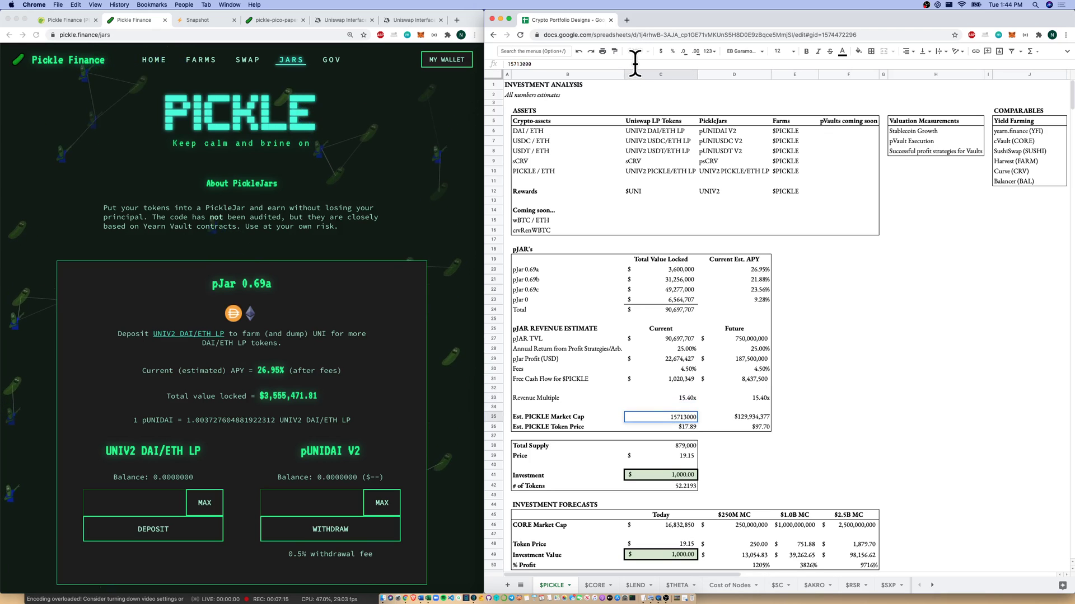
{"action": "key", "text": "Return"}
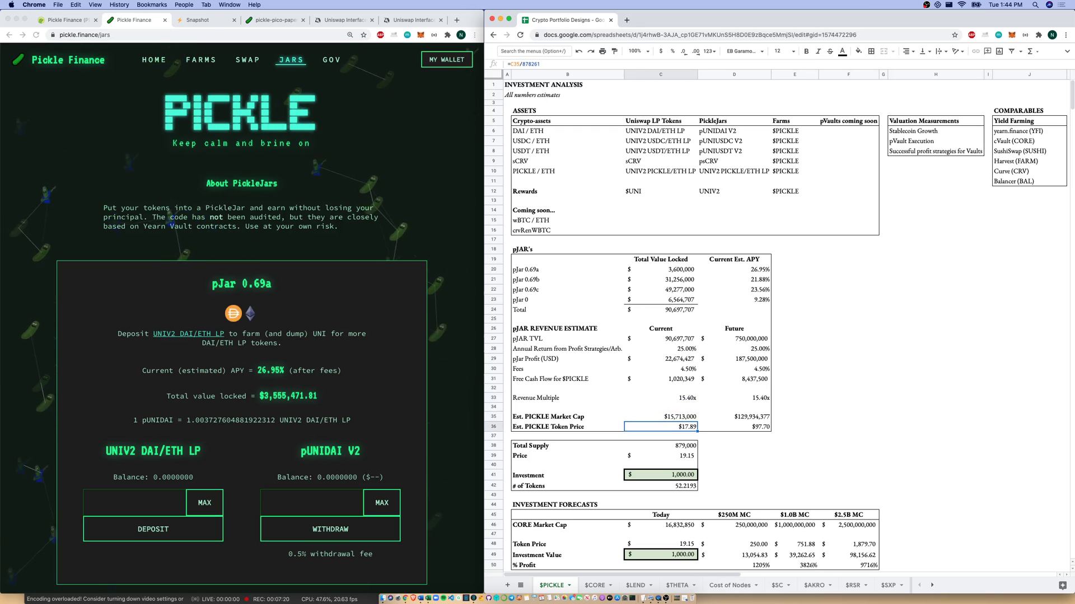
Step: Inspect the formula behind the Current Revenue Multiple and close it without changes
{"action": "left_click", "coordinate": [661, 407]}
{"action": "left_click", "coordinate": [660, 398]}
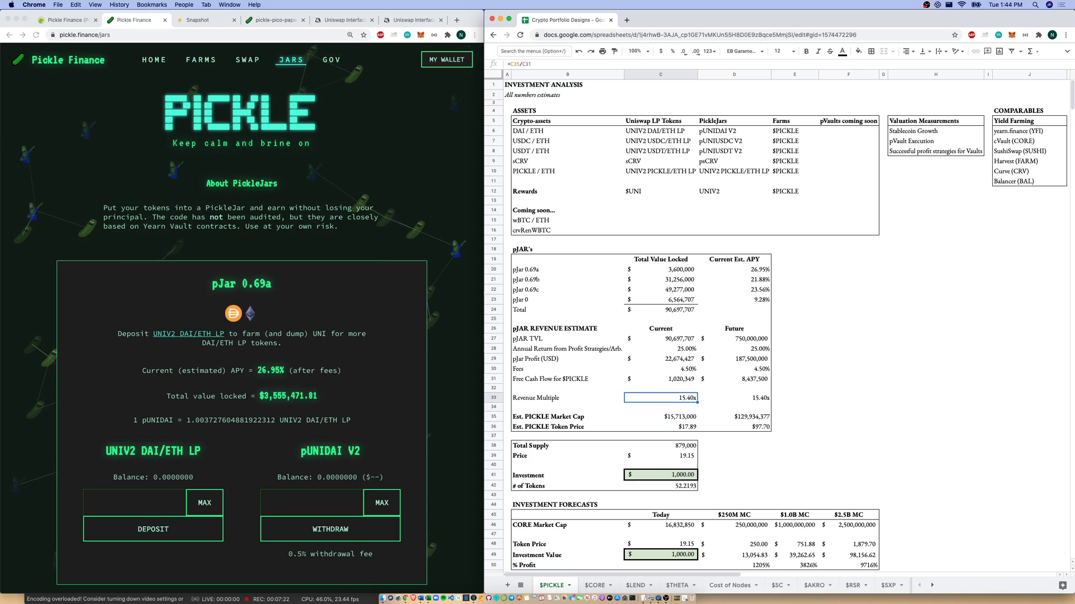
{"action": "left_click", "coordinate": [635, 64]}
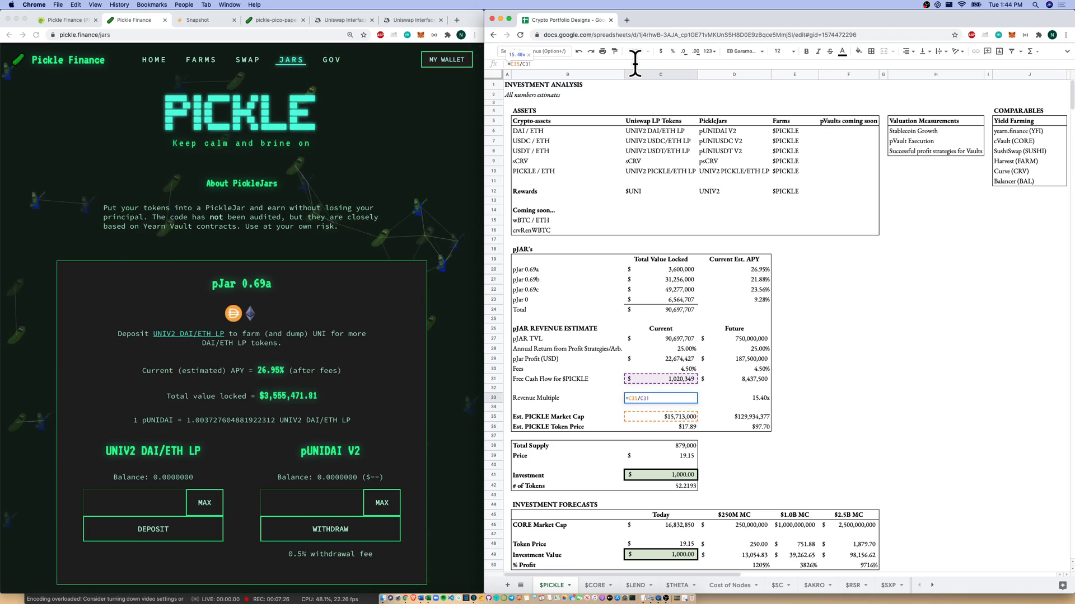
{"action": "key", "text": "Escape"}
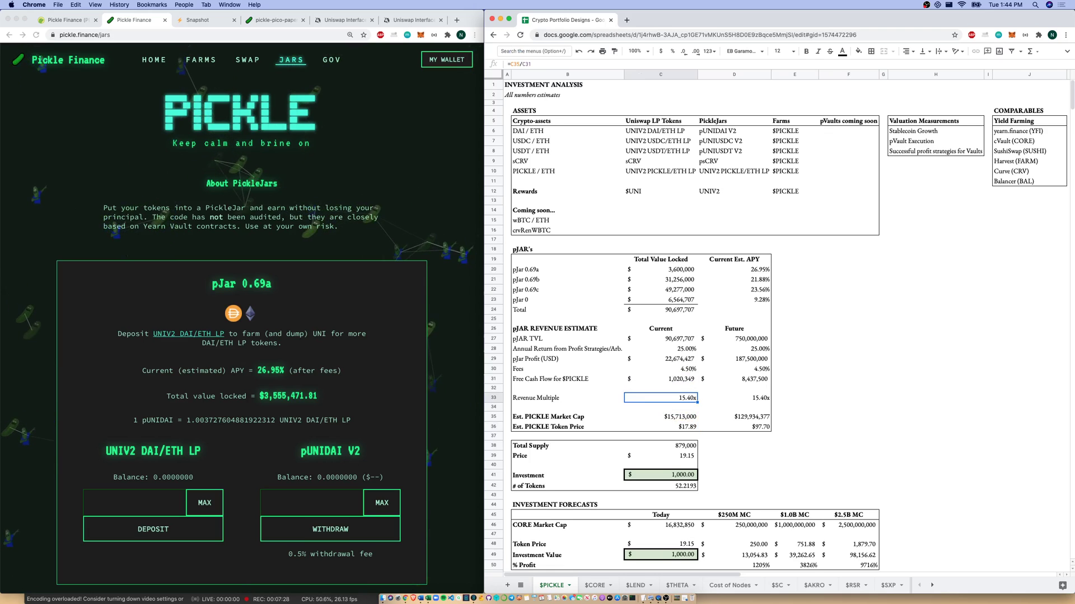
Step: Move back up the Current column to the Total of the pJARs' Total Value Locked
{"action": "left_click", "coordinate": [660, 388]}
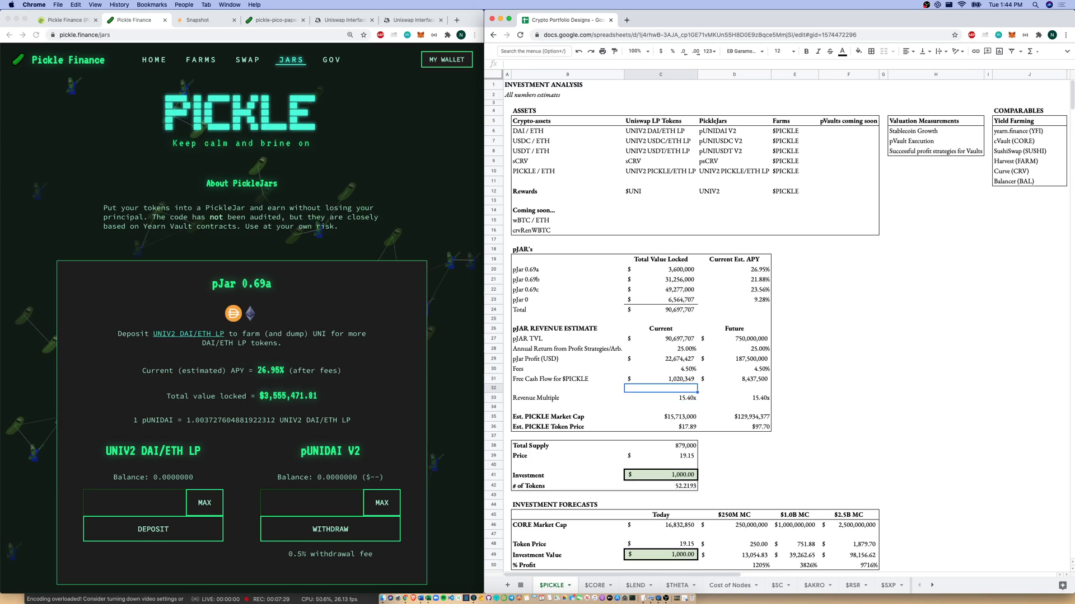
{"action": "left_click", "coordinate": [660, 369]}
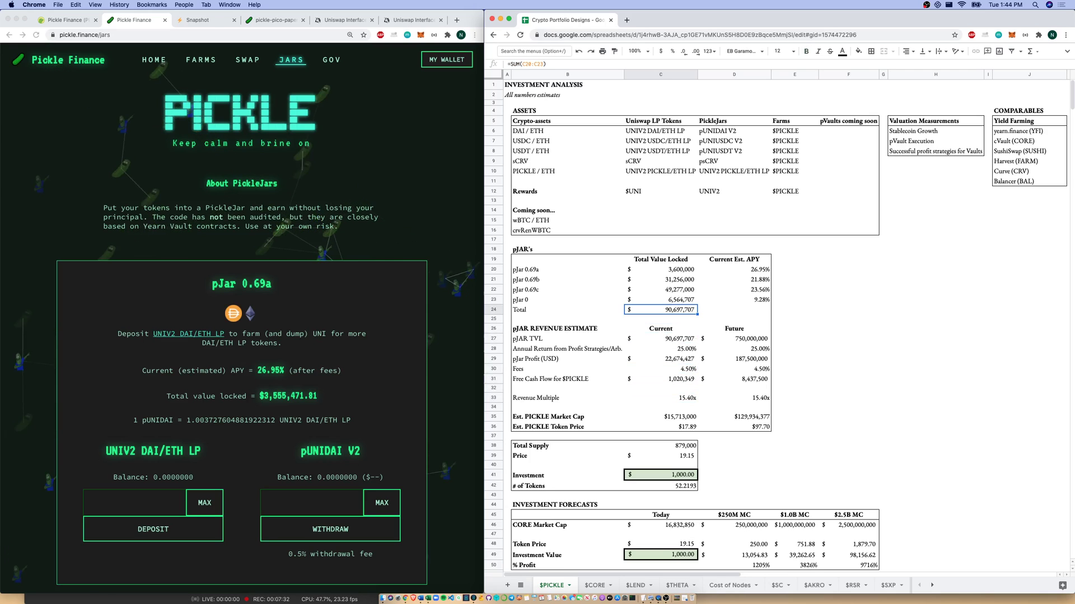
{"action": "key", "text": "Up"}
Step: Check the Future pJAR TVL value and inspect the formula behind the Future pJar Profit (USD), leaving both as they are
{"action": "left_click", "coordinate": [733, 338]}
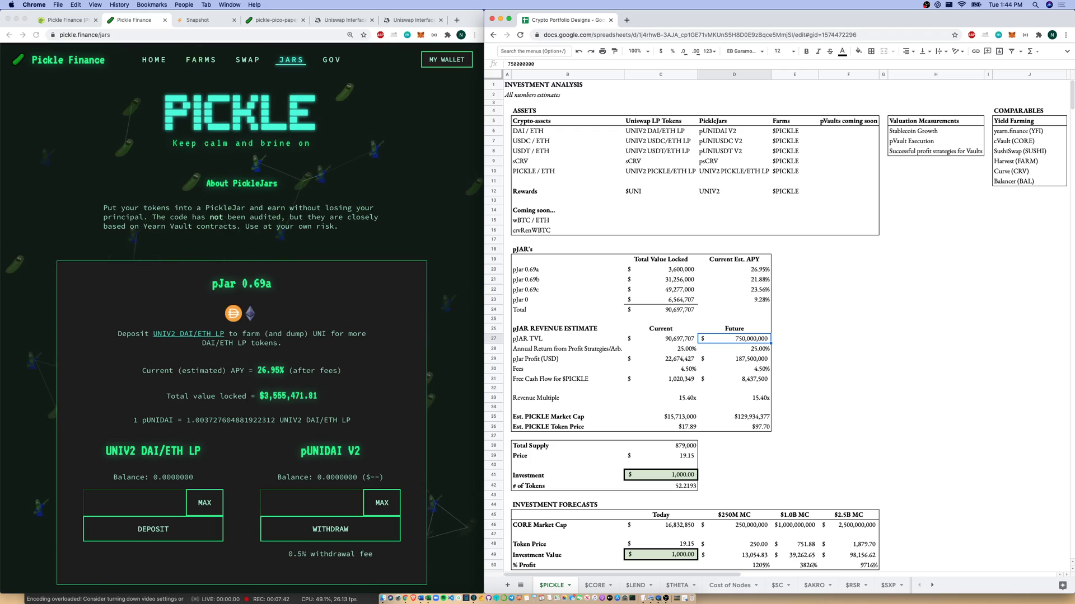
{"action": "key", "text": "Down"}
{"action": "key", "text": "Down"}
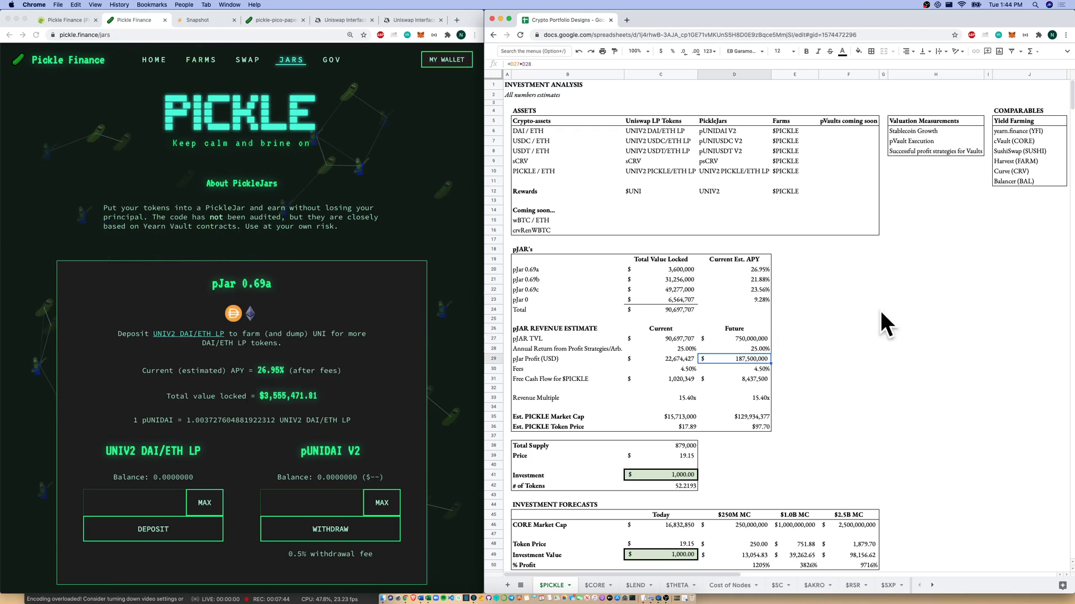
{"action": "left_click", "coordinate": [718, 64]}
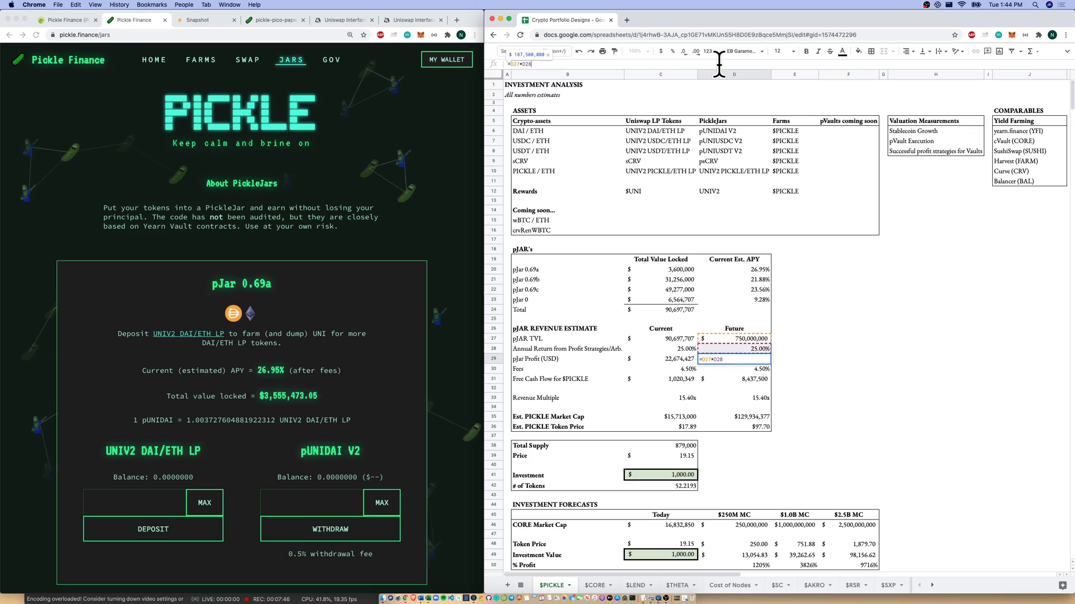
{"action": "key", "text": "Escape"}
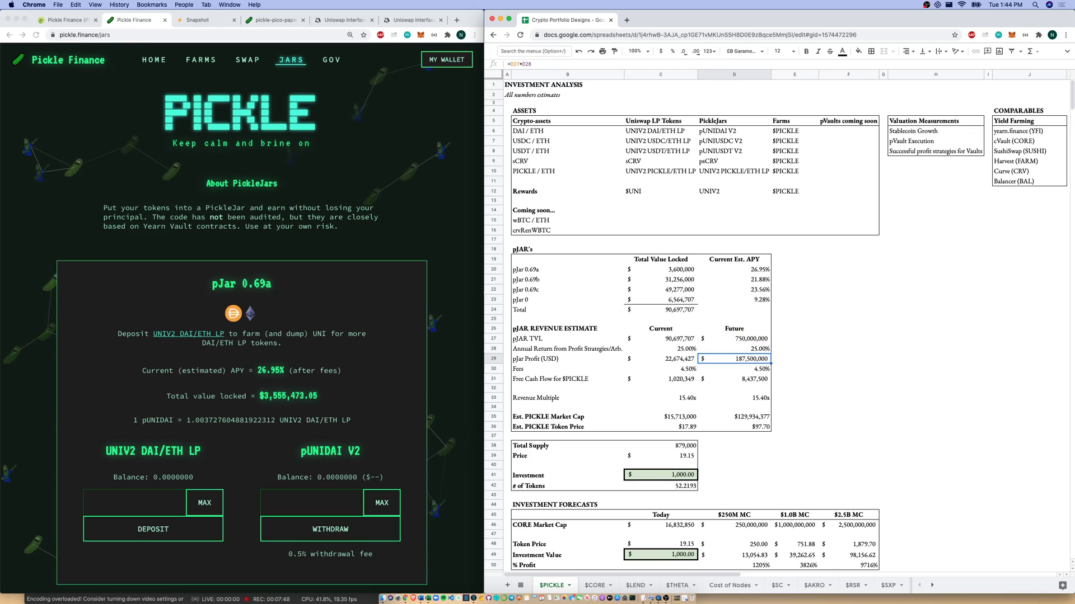
Step: Inspect the formula behind the Future Free Cash Flow for $PICKLE and close it without changes
{"action": "key", "text": "Down"}
{"action": "key", "text": "Down"}
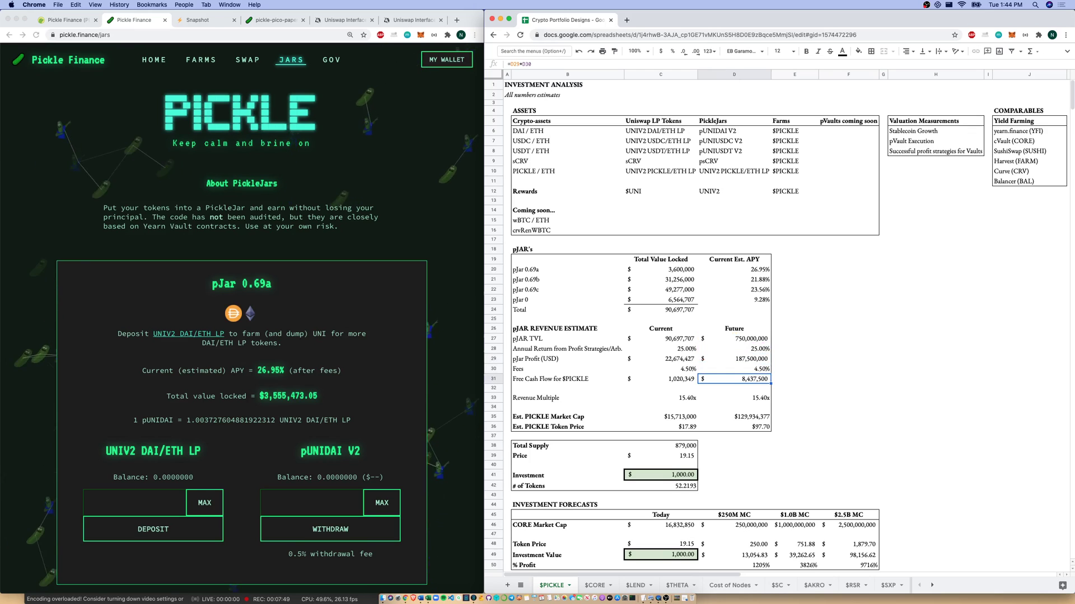
{"action": "key", "text": "Return"}
{"action": "key", "text": "Escape"}
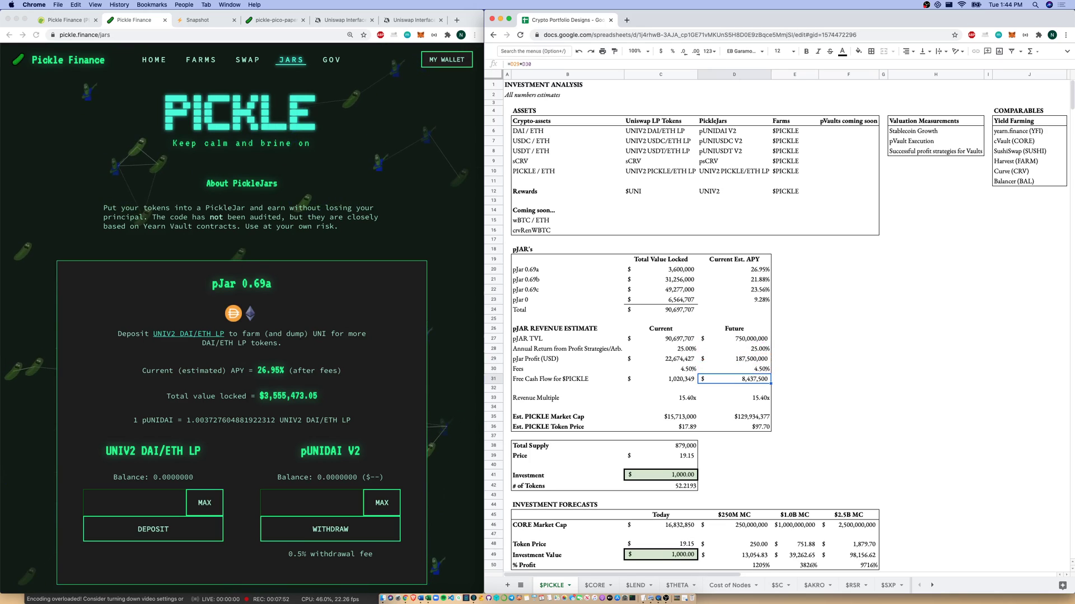
{"action": "key", "text": "Return"}
{"action": "key", "text": "Escape"}
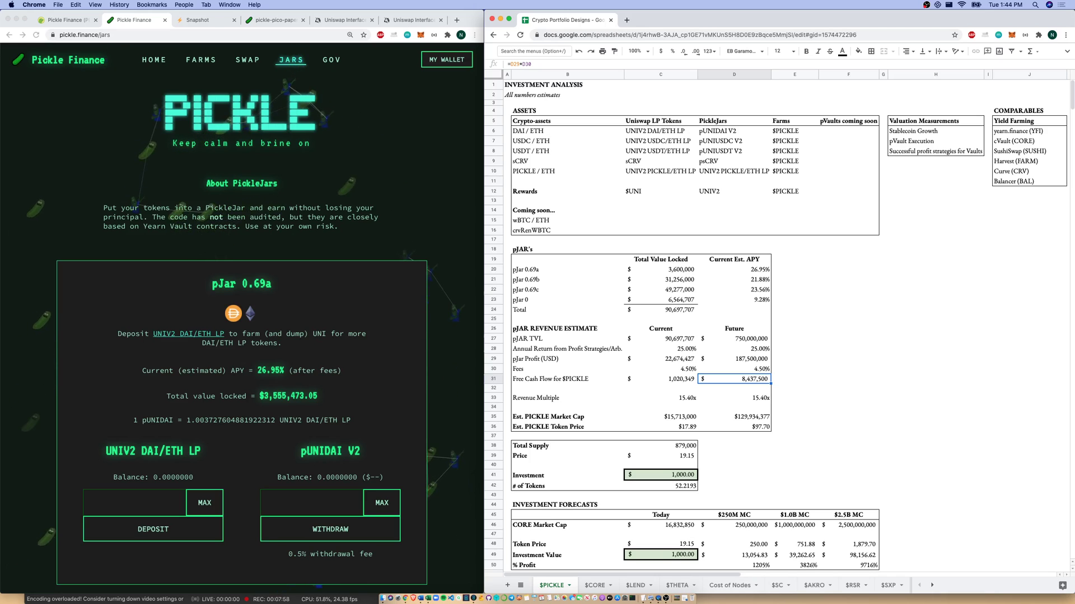
Step: Go down the Future column through the Revenue Multiple and Est. PICKLE Market Cap to the Est. PICKLE Token Price
{"action": "key", "text": "Down"}
{"action": "key", "text": "Down"}
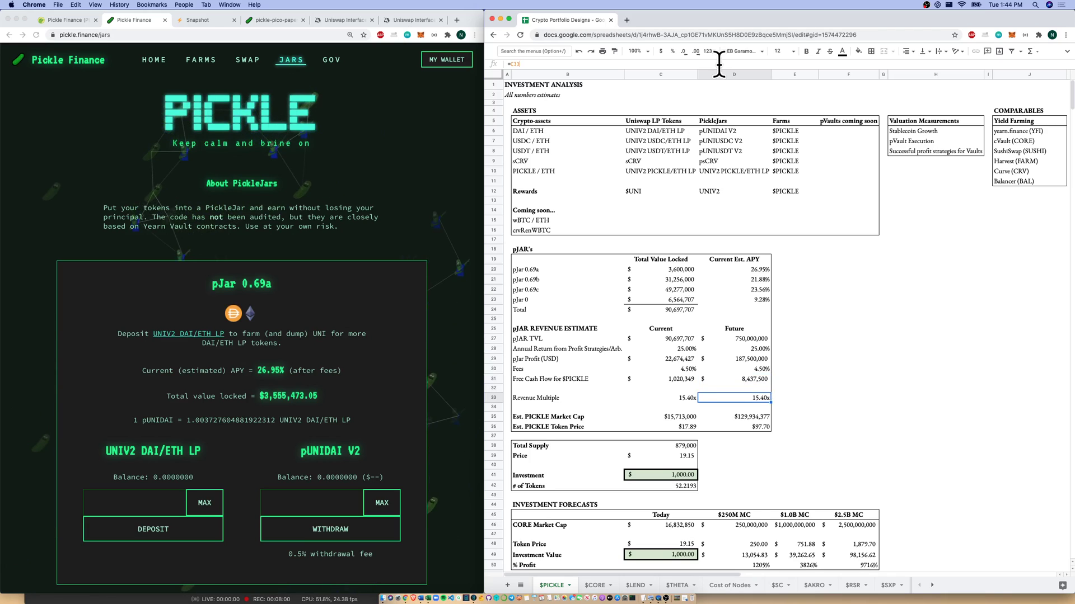
{"action": "key", "text": "Down"}
{"action": "key", "text": "Down"}
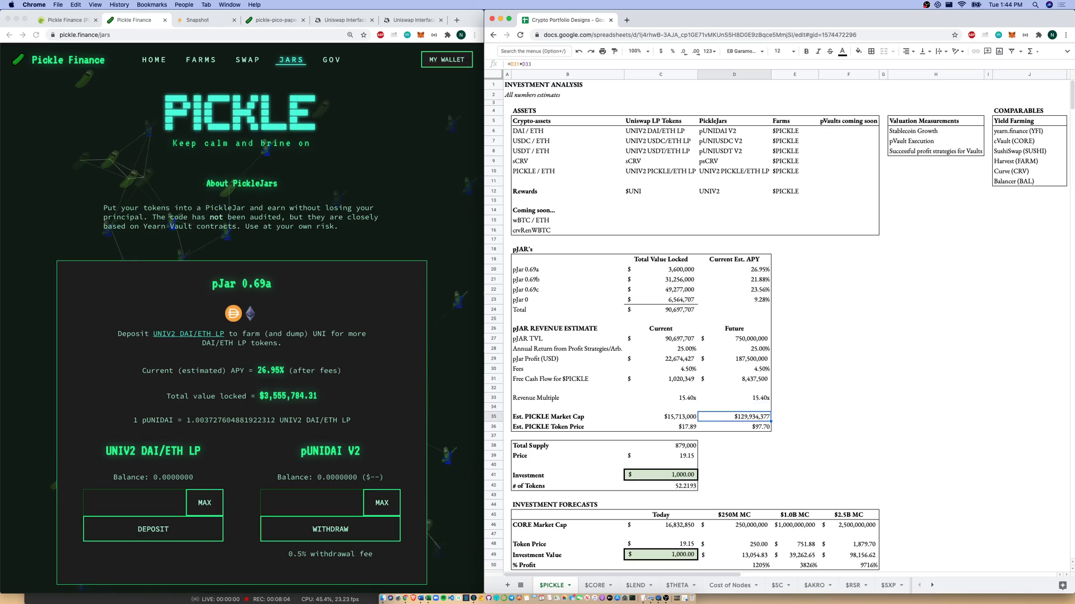
{"action": "key", "text": "Down"}
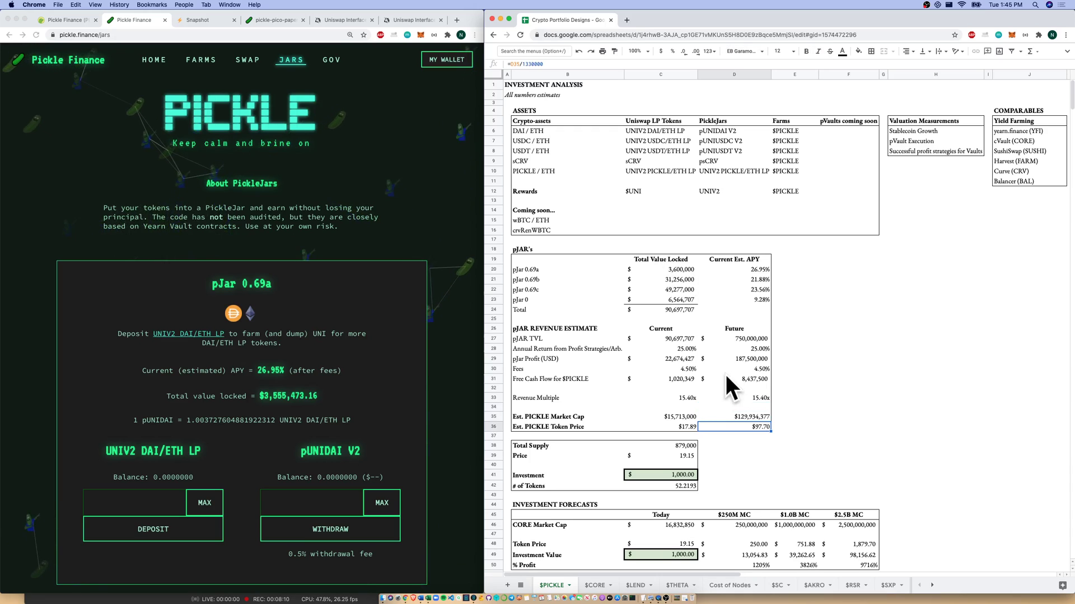
Step: Make the whole Fees row of the pJAR Revenue Estimate bold, including its Current and Future percentages
{"action": "left_click", "coordinate": [763, 331]}
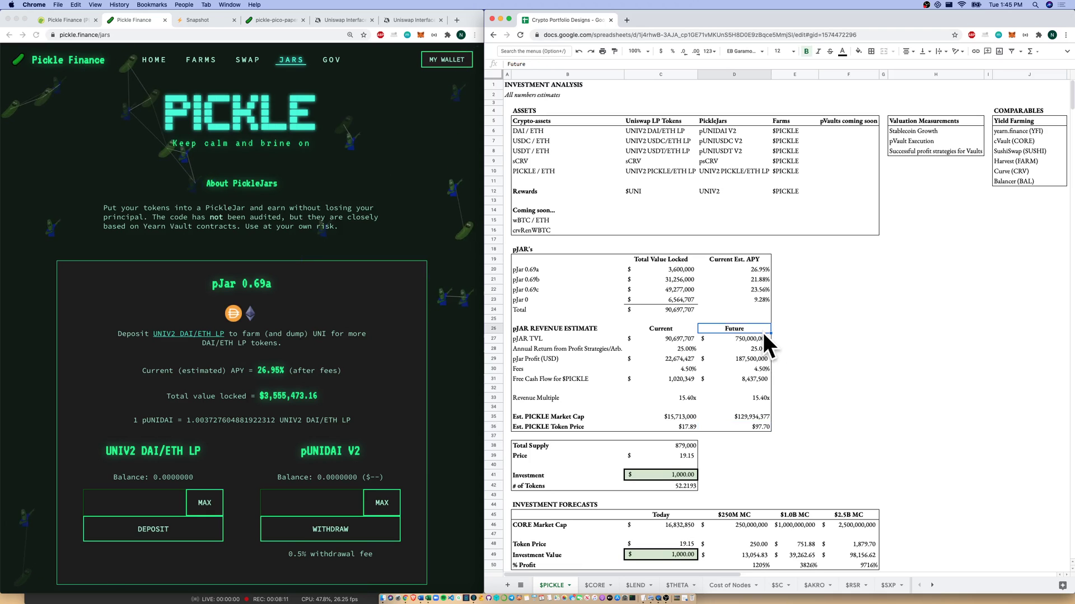
{"action": "left_click", "coordinate": [757, 368]}
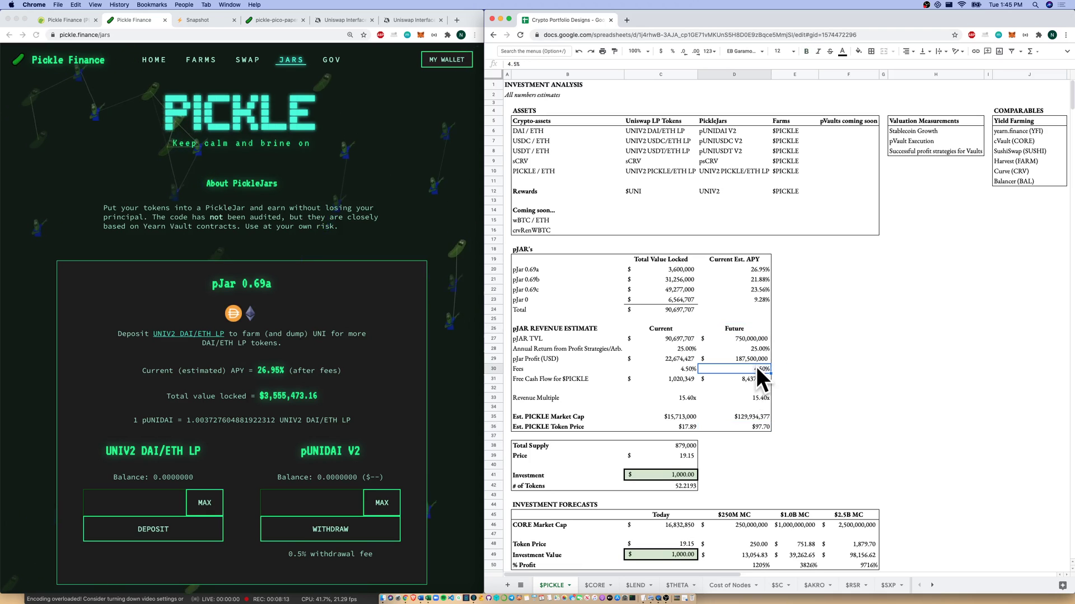
{"action": "key", "text": "shift+Left"}
{"action": "key", "text": "shift+Left"}
{"action": "key", "text": "super+b"}
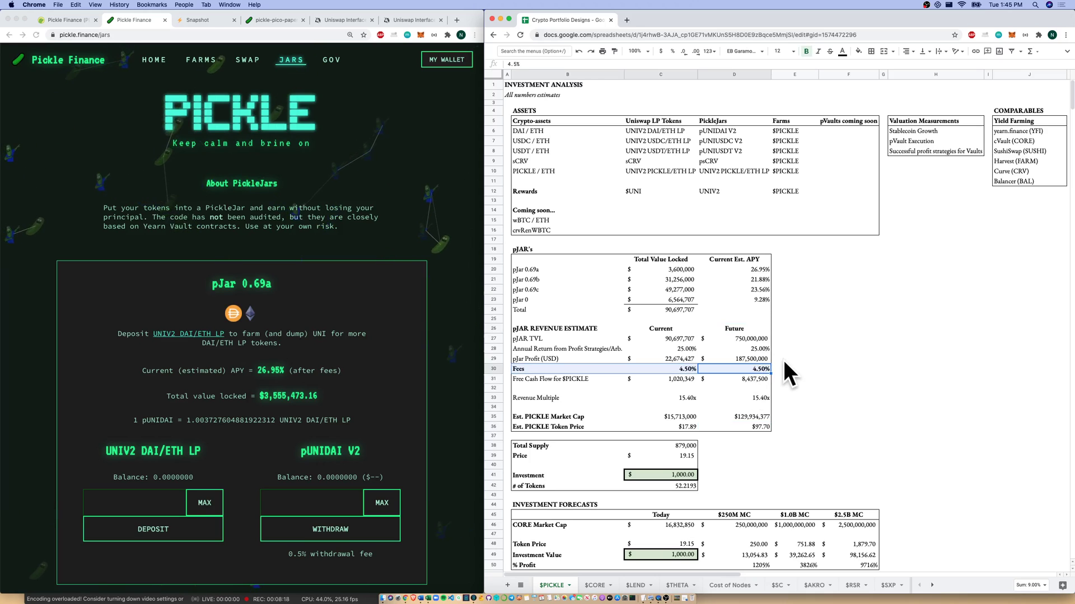
{"action": "left_click", "coordinate": [784, 361]}
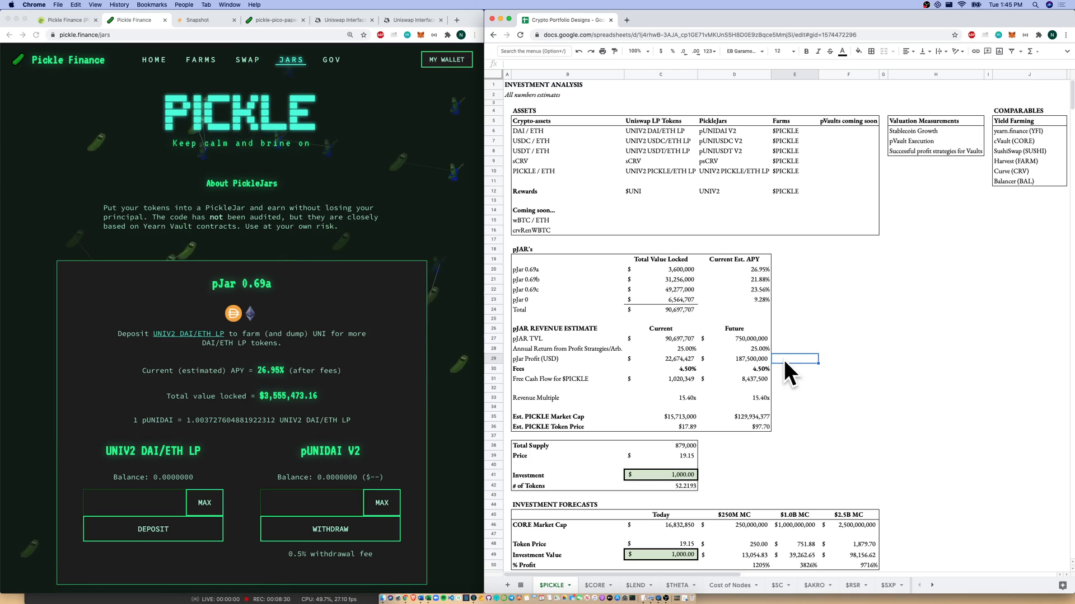
Step: Highlight the Valuation Measurements list from its heading down to Successful profit strategies for Vaults
{"action": "left_click", "coordinate": [914, 122]}
{"action": "left_click_drag", "start_coordinate": [935, 110], "coordinate": [1029, 181]}
{"action": "left_click", "coordinate": [935, 131]}
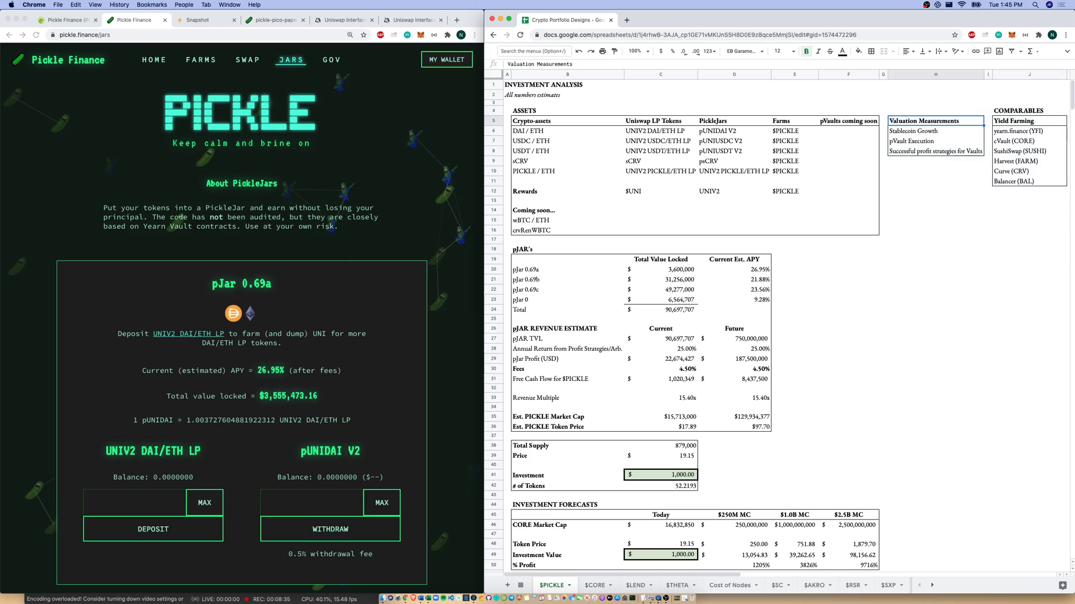
{"action": "left_click_drag", "start_coordinate": [936, 121], "coordinate": [935, 151]}
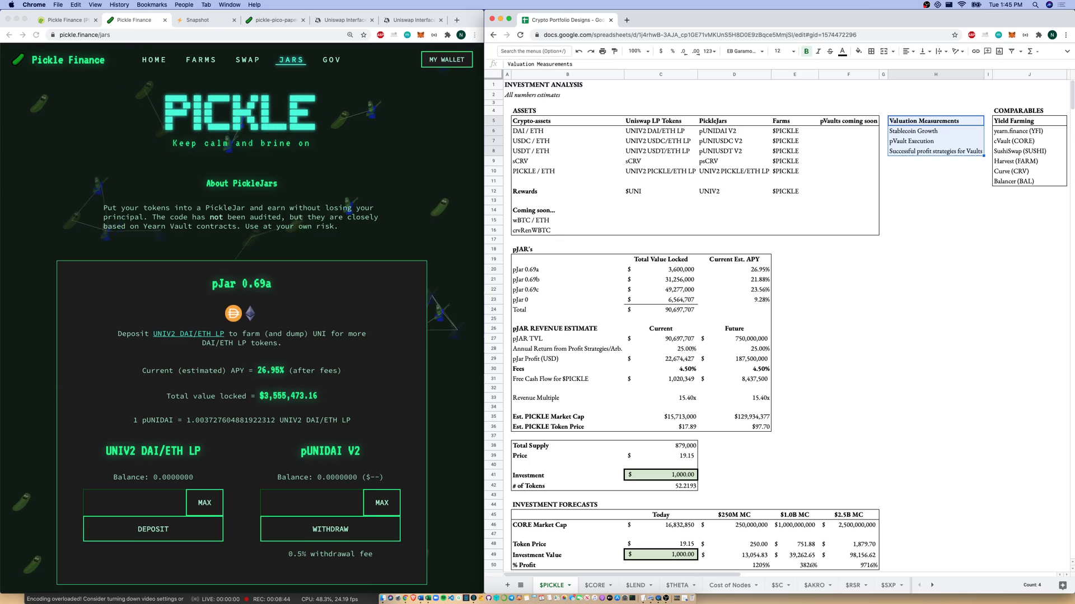
Step: Go through the Yield Farming comparables one by one, from yearn.finance (YFI) down to Balancer (BAL)
{"action": "left_click", "coordinate": [1029, 121]}
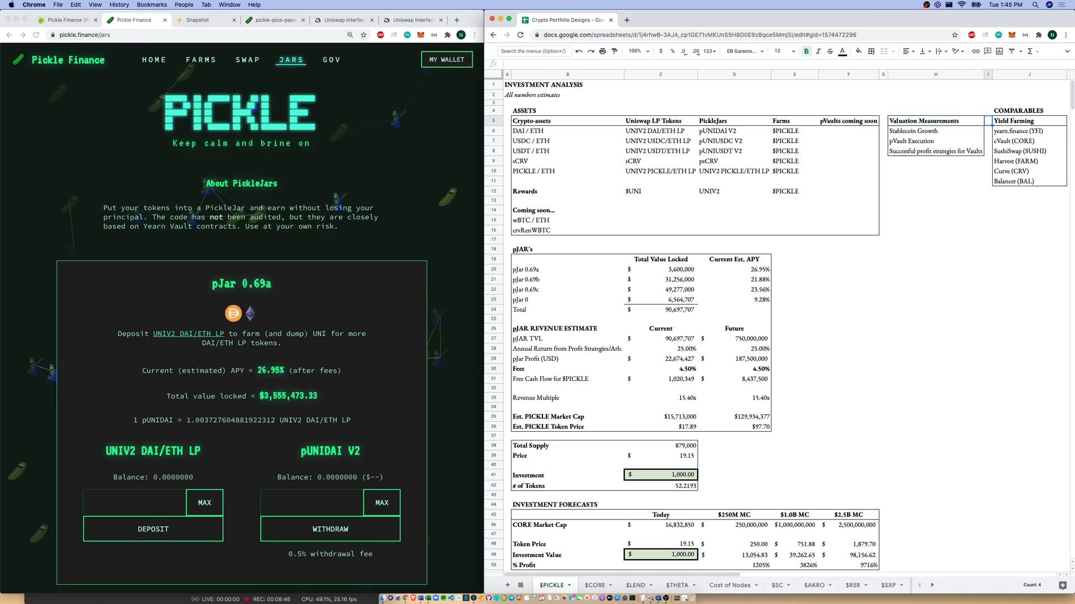
{"action": "left_click", "coordinate": [1029, 131]}
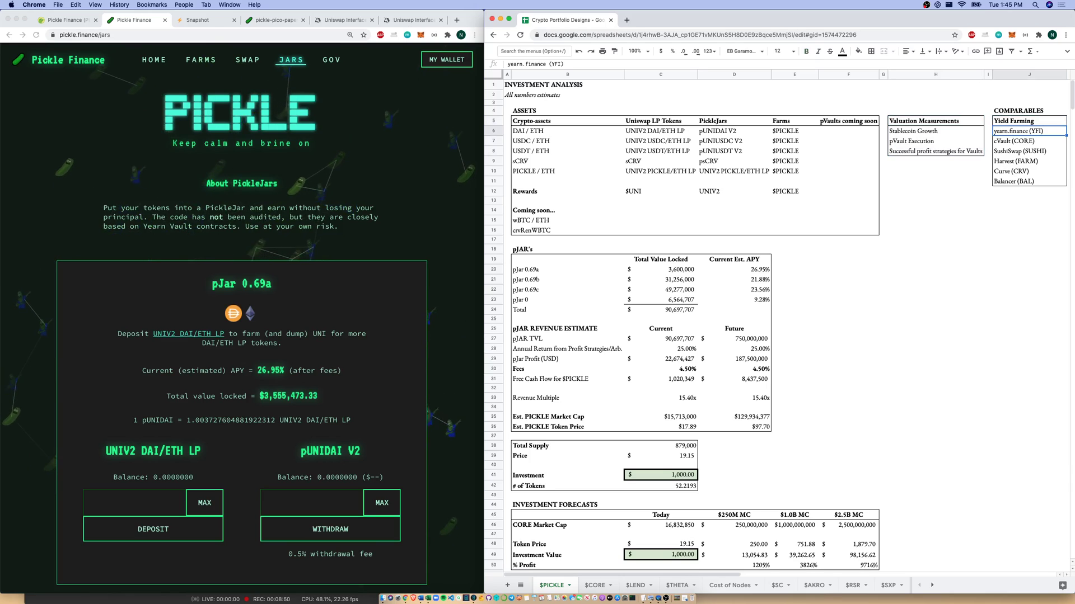
{"action": "key", "text": "Down"}
{"action": "key", "text": "Down"}
{"action": "key", "text": "Down"}
{"action": "key", "text": "Down"}
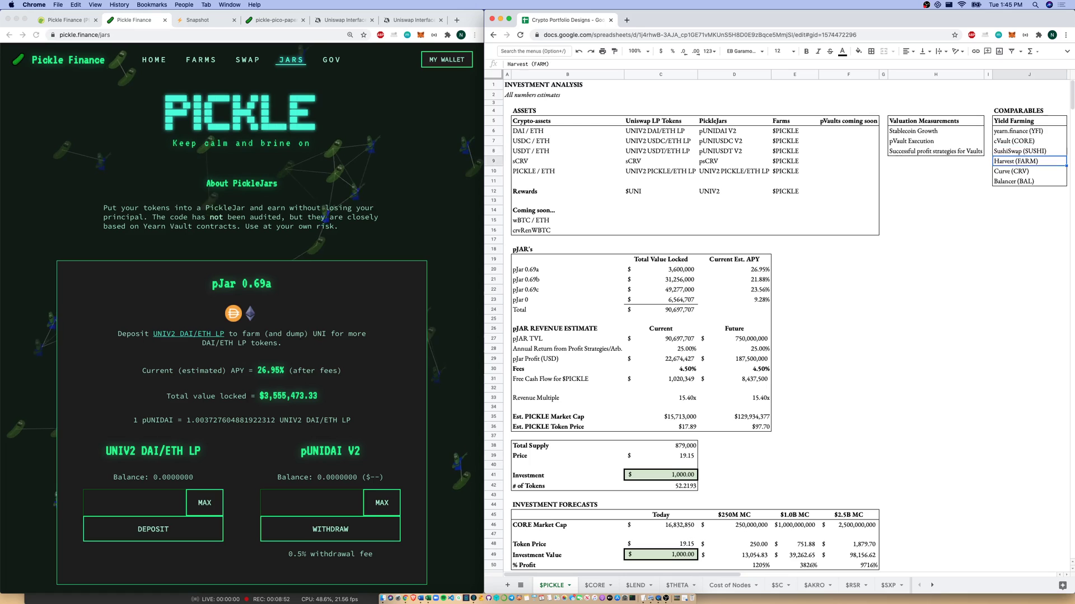
{"action": "key", "text": "Down"}
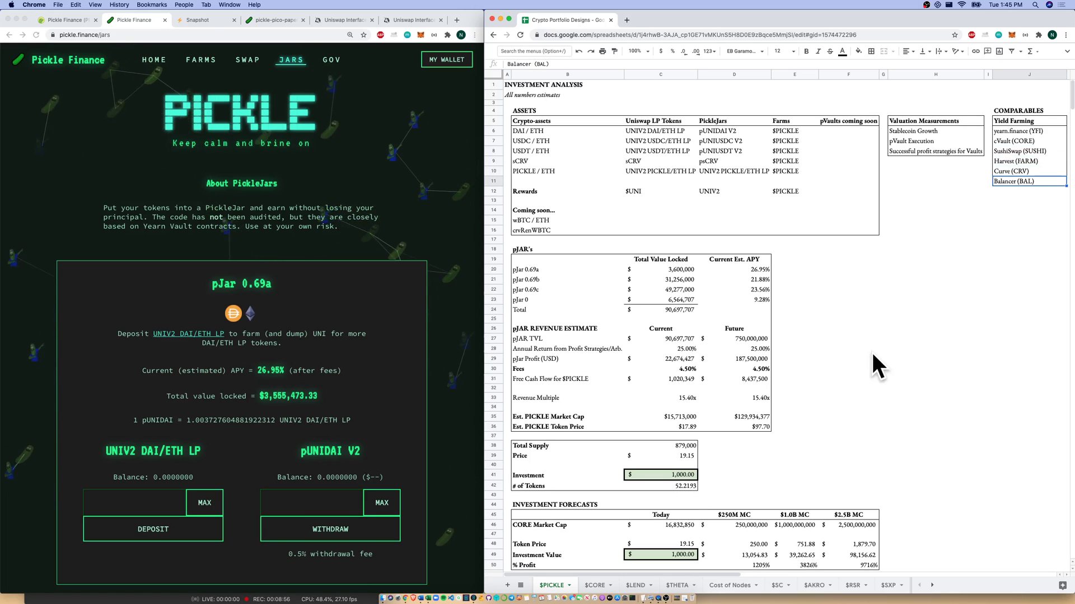
Step: Review the Total Supply entry and inspect the formula behind the # of Tokens
{"action": "scroll", "coordinate": [872, 358], "scroll_direction": "down", "scroll_amount": 2}
{"action": "scroll", "coordinate": [872, 358], "scroll_direction": "down", "scroll_amount": 5}
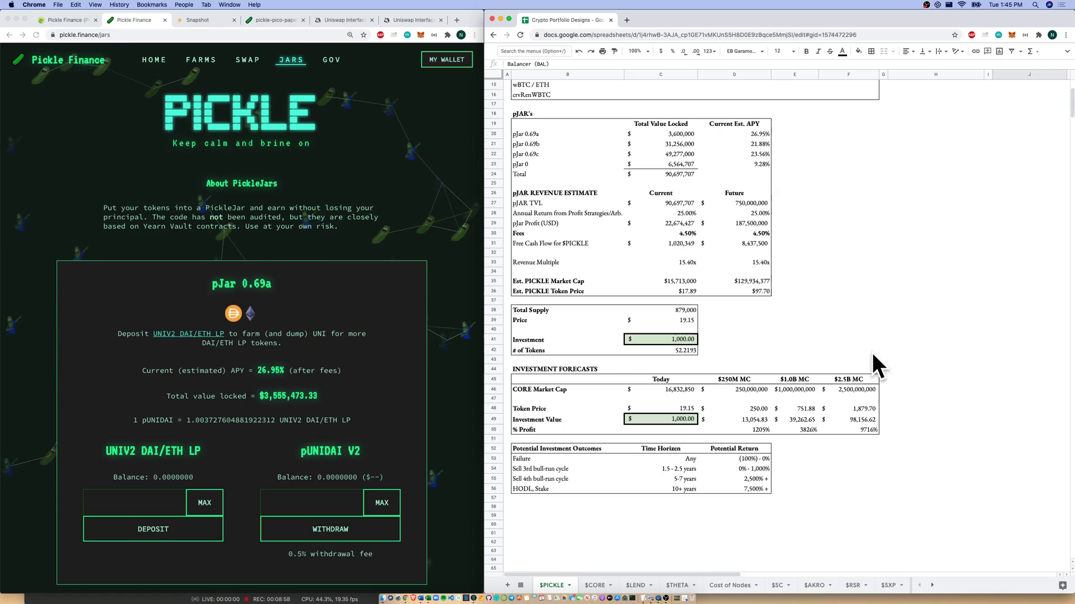
{"action": "left_click", "coordinate": [559, 242]}
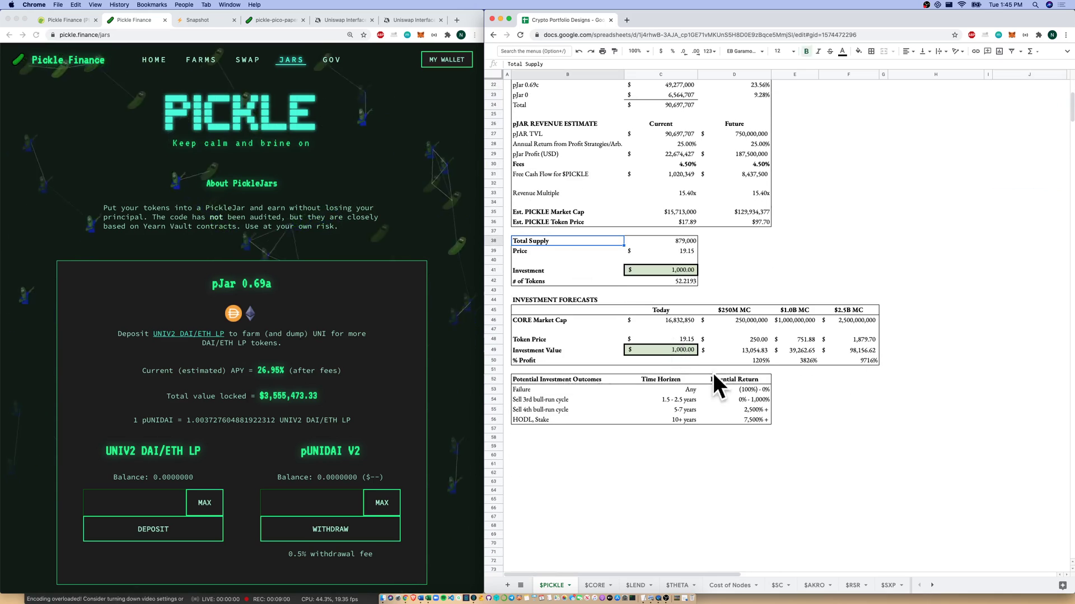
{"action": "scroll", "coordinate": [713, 372], "scroll_direction": "up", "scroll_amount": 1}
{"action": "scroll", "coordinate": [713, 372], "scroll_direction": "up", "scroll_amount": 1}
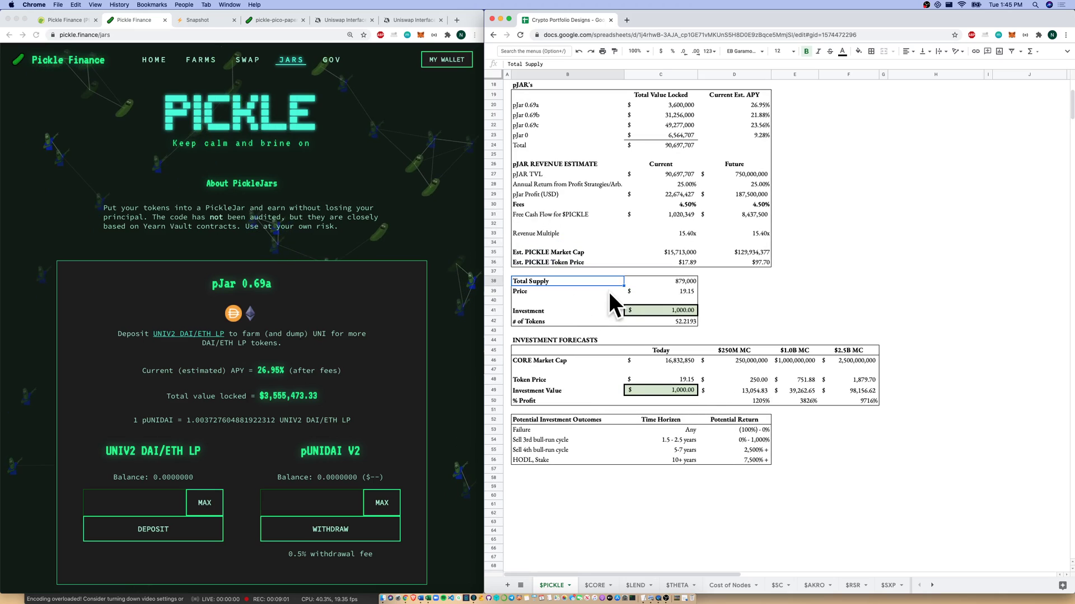
{"action": "key", "text": "Right"}
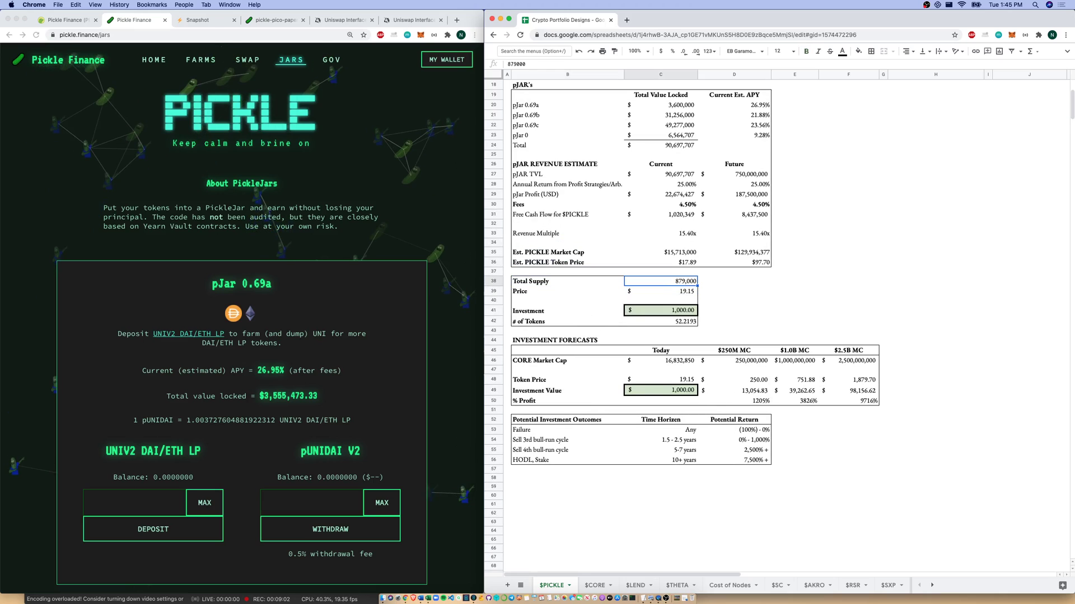
{"action": "left_click", "coordinate": [679, 319]}
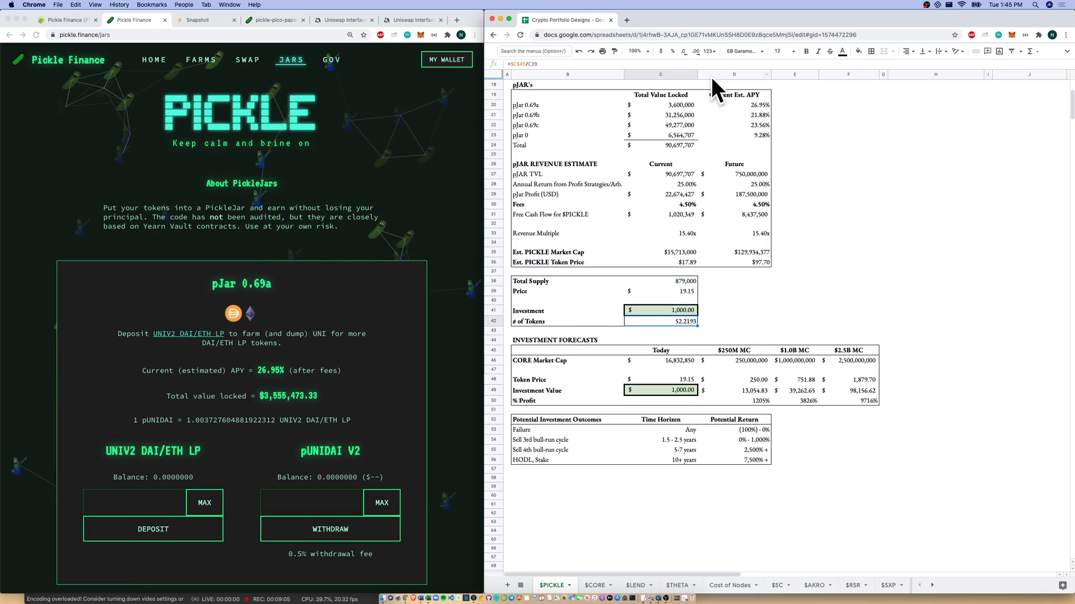
{"action": "key", "text": "Return"}
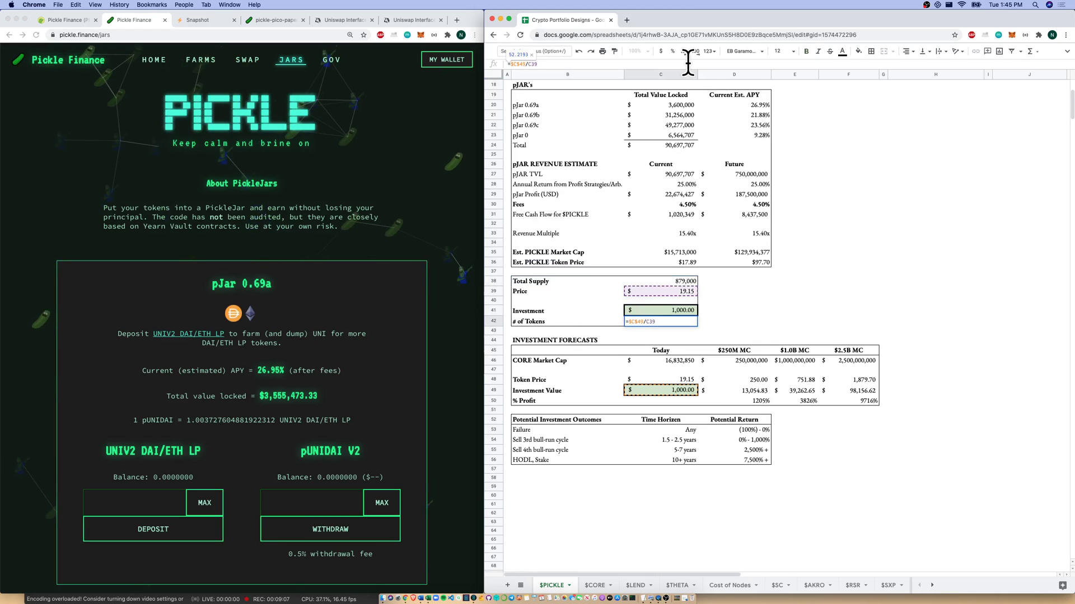
Step: Bring up the Pickle Finance page on CoinGecko and select the Investment amount in the spreadsheet
{"action": "left_click", "coordinate": [69, 25]}
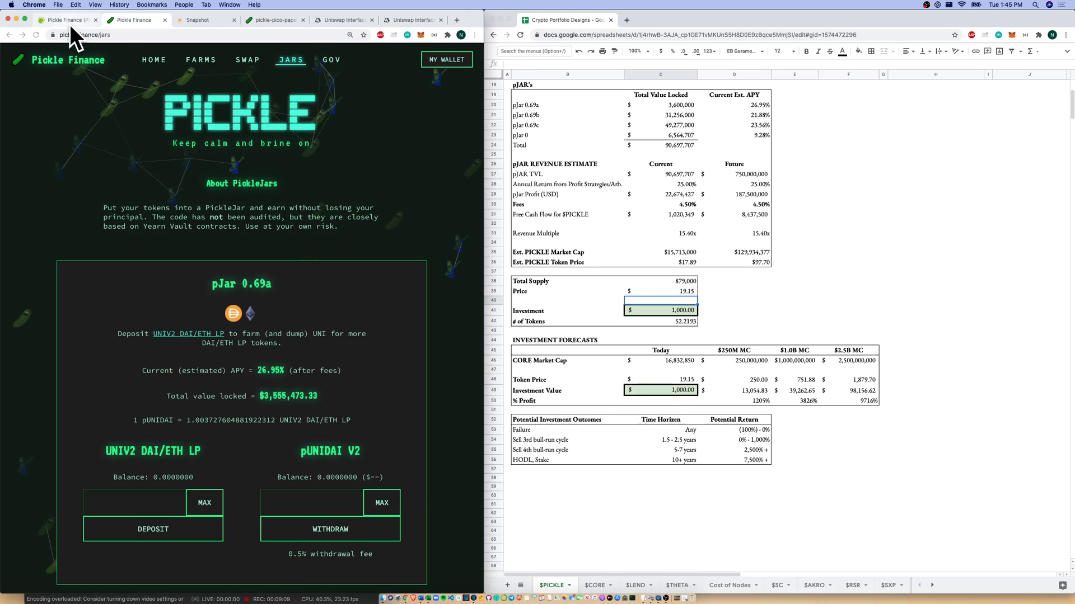
{"action": "left_click", "coordinate": [70, 25]}
{"action": "left_click", "coordinate": [660, 389]}
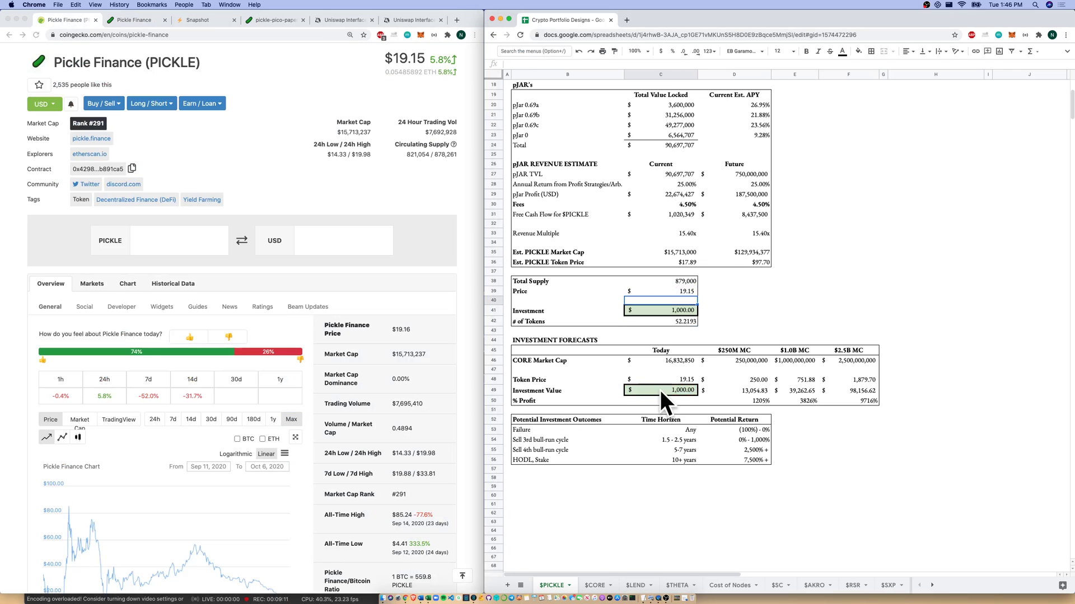
{"action": "key", "text": "Down"}
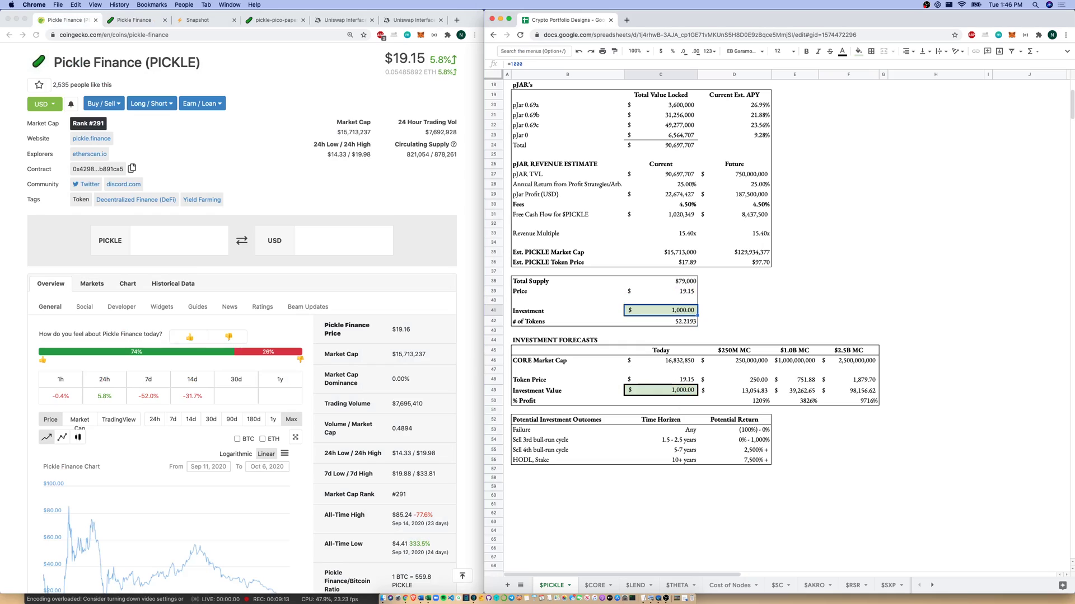
Step: Highlight the CORE Market Cap row of the Investment Forecasts across all its scenarios
{"action": "left_click", "coordinate": [568, 361]}
{"action": "key", "text": "shift+Right"}
{"action": "key", "text": "shift+Right"}
{"action": "key", "text": "shift+Right"}
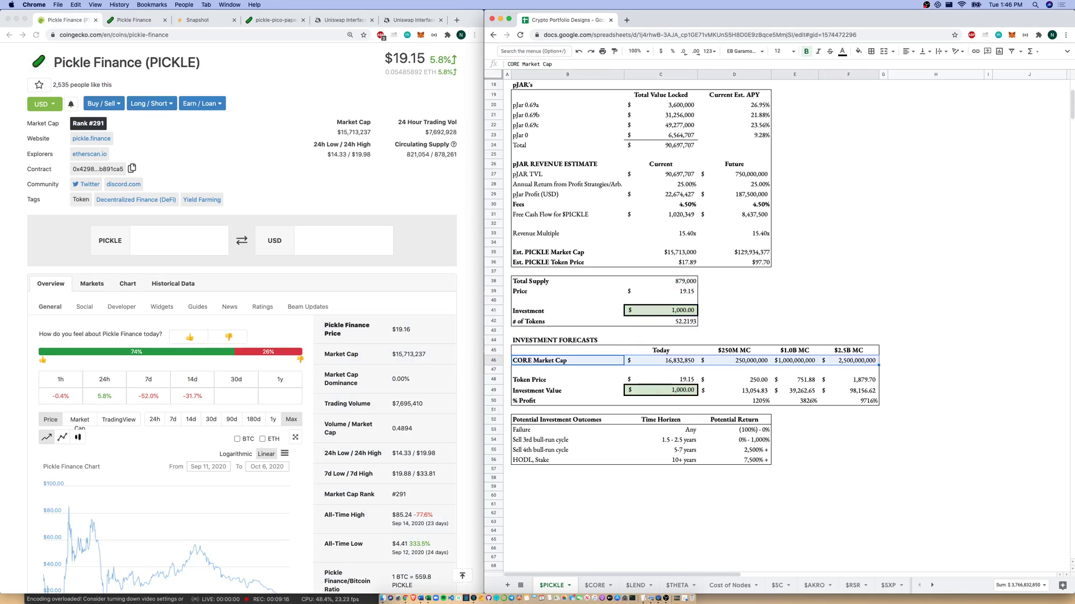
Step: Highlight the Token Price, Investment Value and % Profit rows across the Today to $2.5B MC forecasts
{"action": "key", "text": "Down"}
{"action": "key", "text": "Down"}
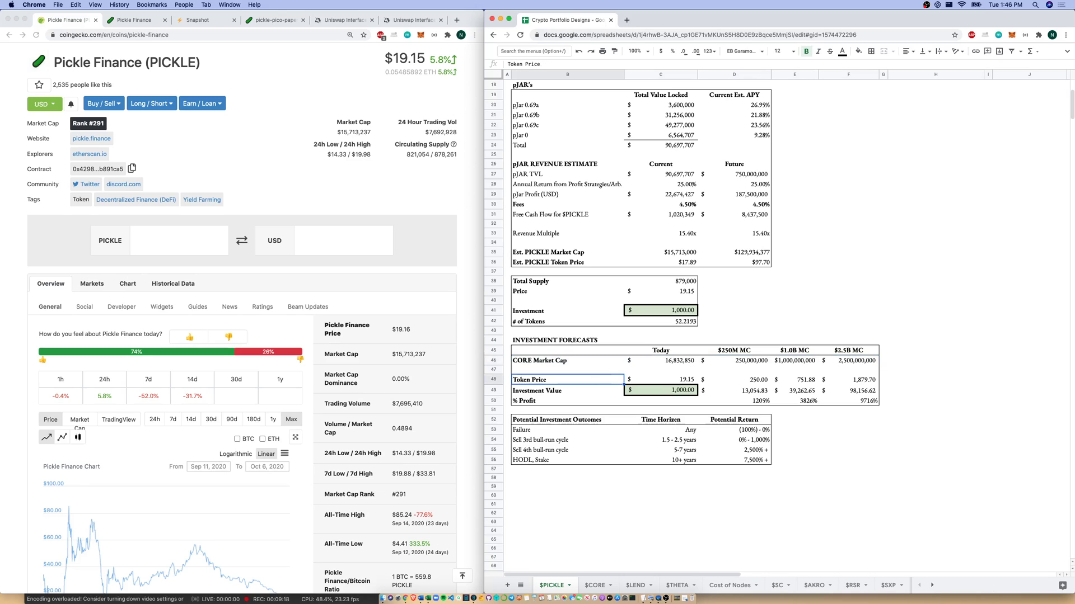
{"action": "key", "text": "shift+Right"}
{"action": "key", "text": "shift+Left"}
{"action": "key", "text": "shift+Right"}
{"action": "key", "text": "shift+Right"}
{"action": "key", "text": "shift+Right"}
{"action": "key", "text": "shift+Right"}
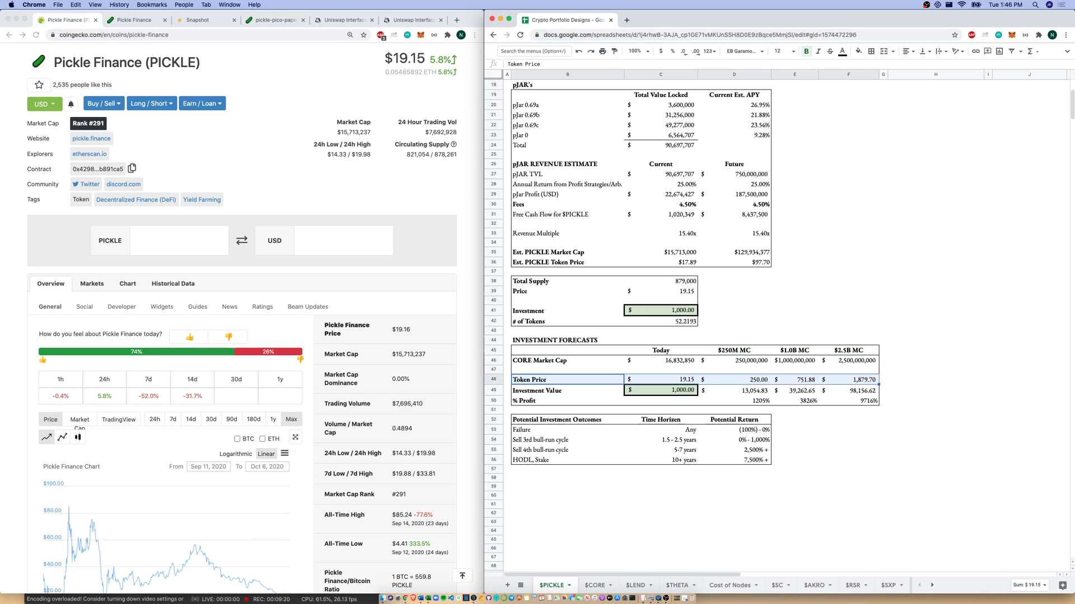
{"action": "key", "text": "shift+Down"}
{"action": "key", "text": "shift+Down"}
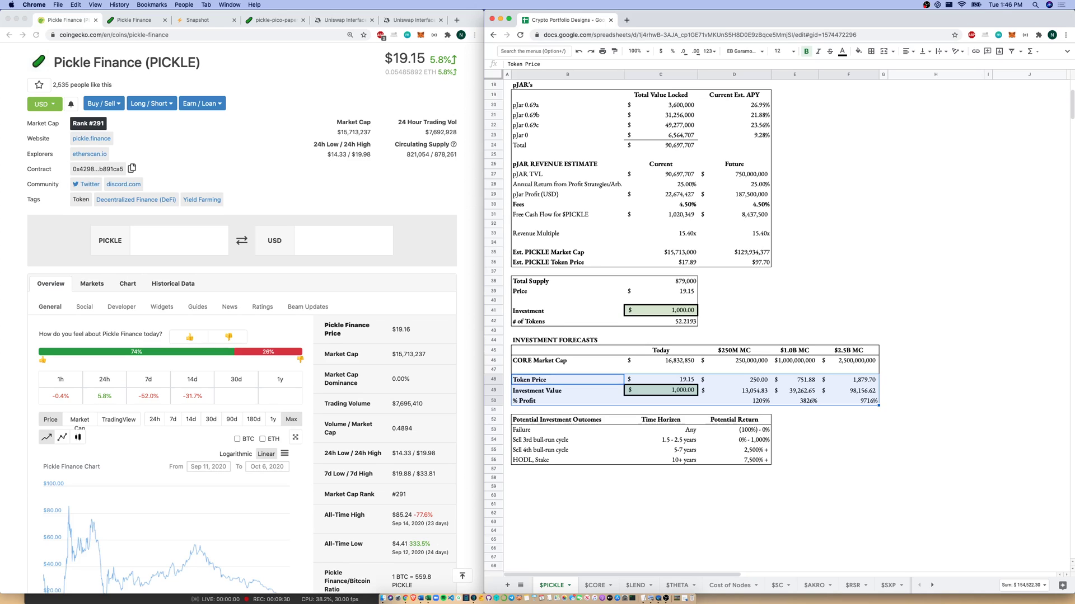
Step: Highlight the whole Potential Investment Outcomes table, including its time horizons and potential returns
{"action": "left_click", "coordinate": [556, 422]}
{"action": "scroll", "coordinate": [556, 422], "scroll_direction": "up", "scroll_amount": 2}
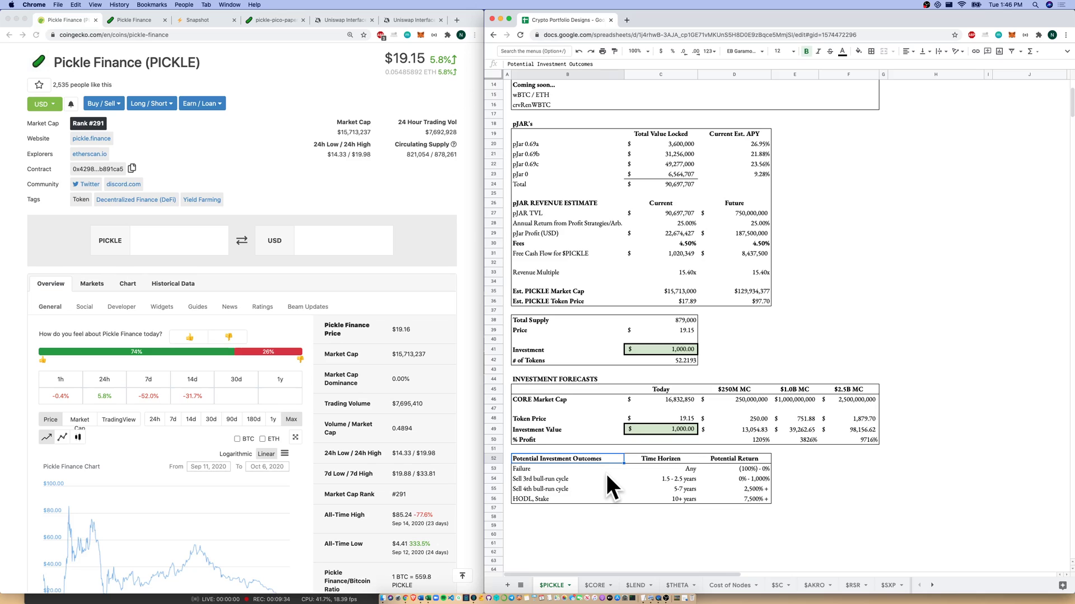
{"action": "key", "text": "shift+Down"}
{"action": "key", "text": "shift+Down"}
{"action": "key", "text": "shift+Down"}
{"action": "key", "text": "shift+Down"}
{"action": "key", "text": "shift+Right"}
{"action": "key", "text": "shift+Right"}
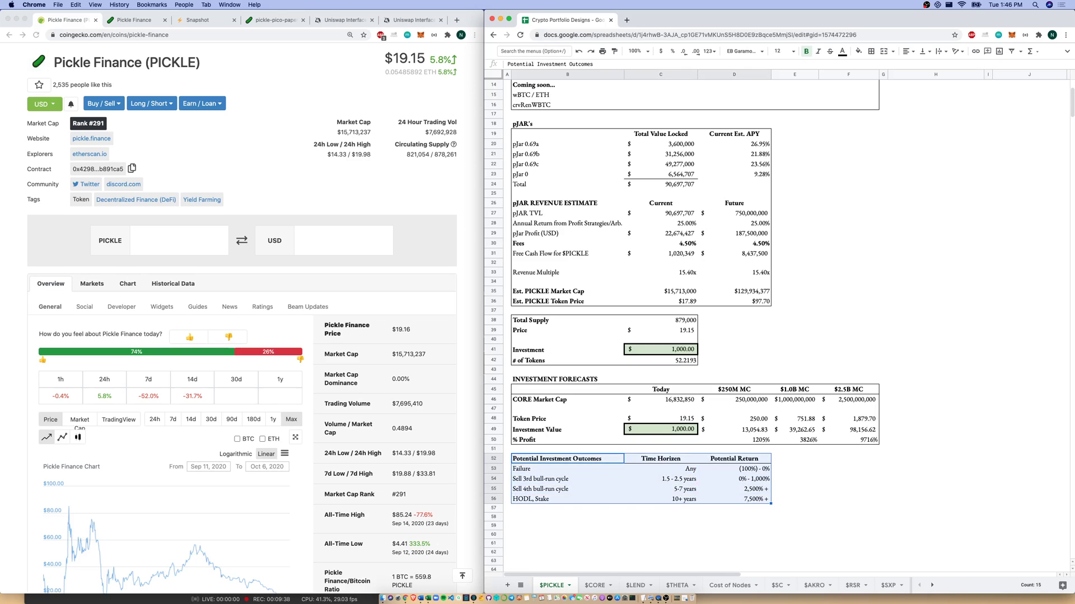
Step: Highlight the Failure row of the Potential Investment Outcomes table, including its time horizon and potential return
{"action": "key", "text": "Down"}
{"action": "key", "text": "shift+Right"}
{"action": "key", "text": "shift+Right"}
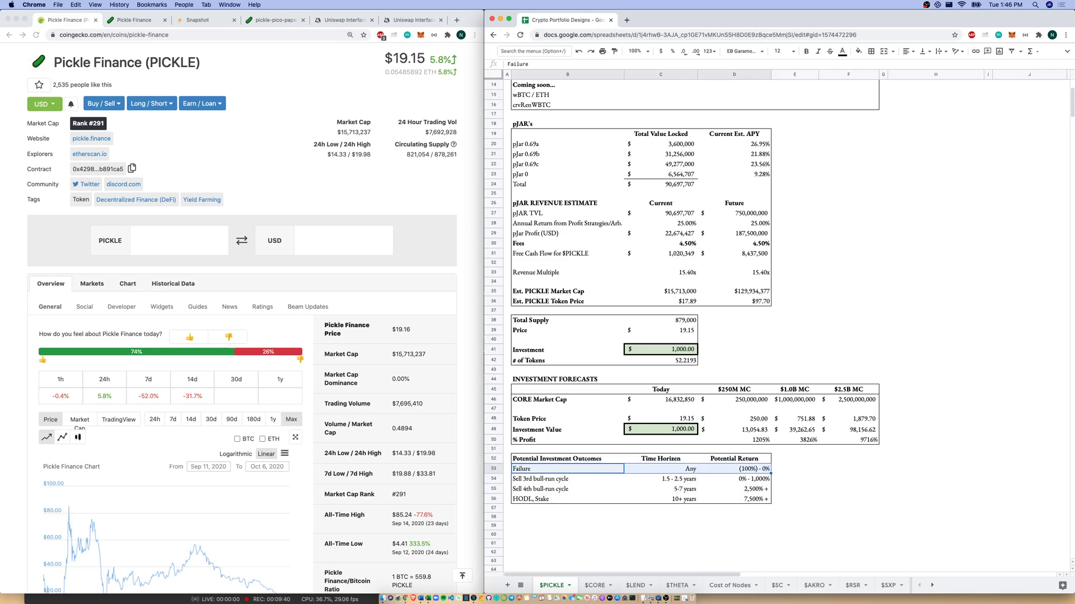
Step: Highlight the Sell 3rd and Sell 4th bull-run cycle rows together with their time horizons and potential returns
{"action": "key", "text": "Down"}
{"action": "key", "text": "shift+Down"}
{"action": "key", "text": "shift+Right"}
{"action": "key", "text": "shift+Right"}
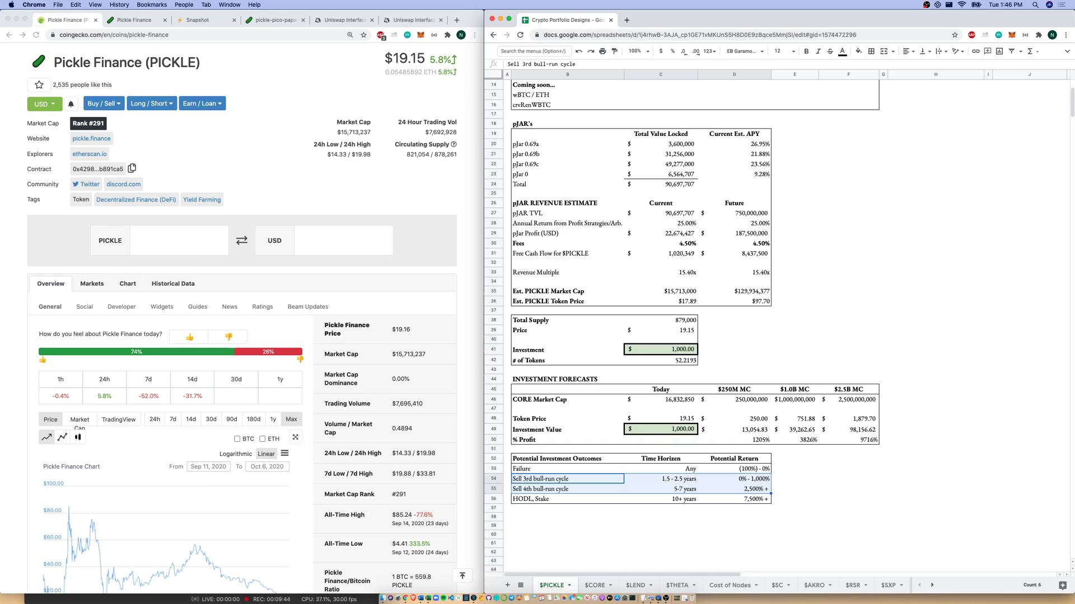
Step: Highlight the HODL, Stake outcome row across its time horizon and potential return
{"action": "key", "text": "Down"}
{"action": "key", "text": "Down"}
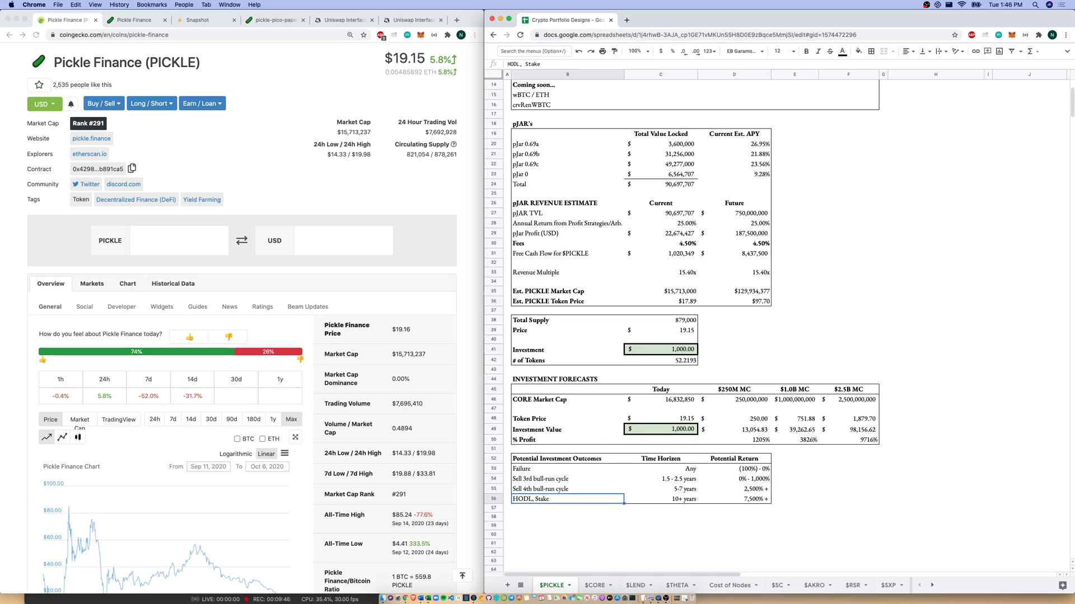
{"action": "key", "text": "shift+Right"}
{"action": "key", "text": "shift+Right"}
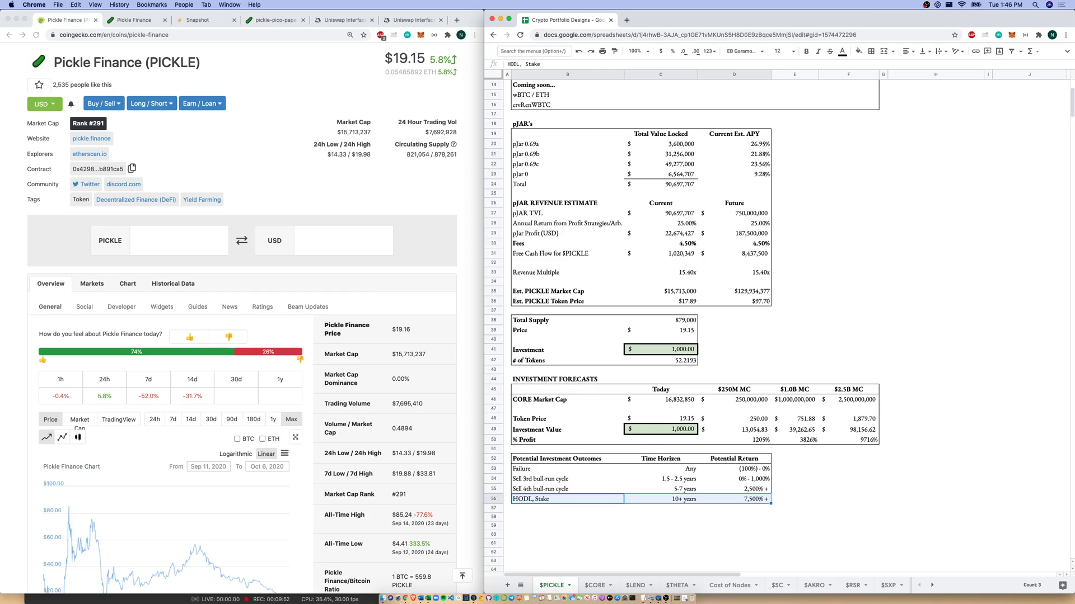
Step: Visit the home page of the Pickle Finance site and return to the PICKLE page on CoinGecko
{"action": "scroll", "coordinate": [634, 407], "scroll_direction": "up", "scroll_amount": 5}
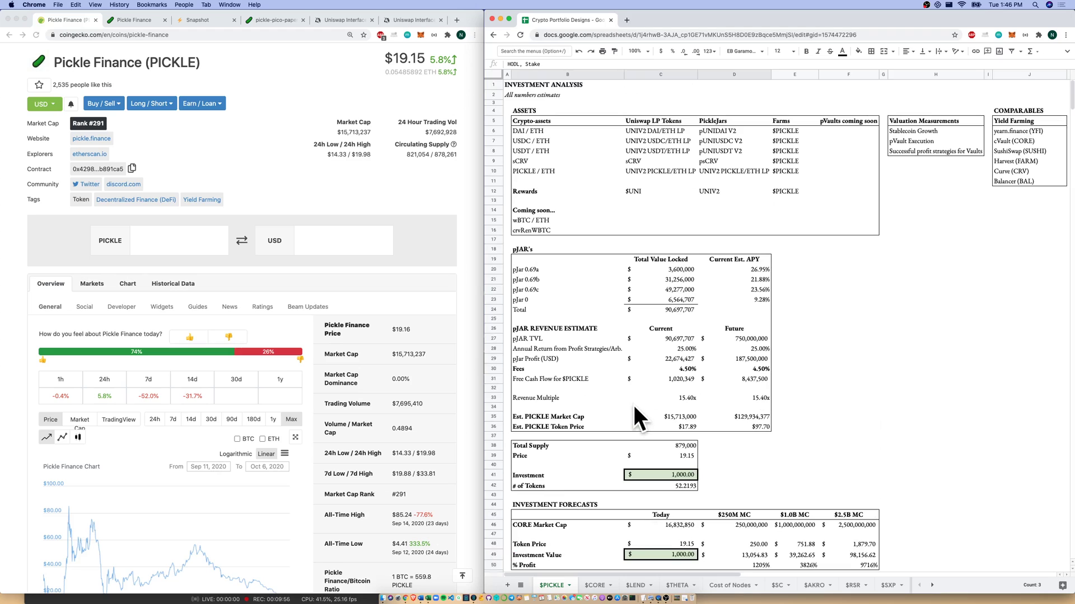
{"action": "left_click", "coordinate": [119, 15]}
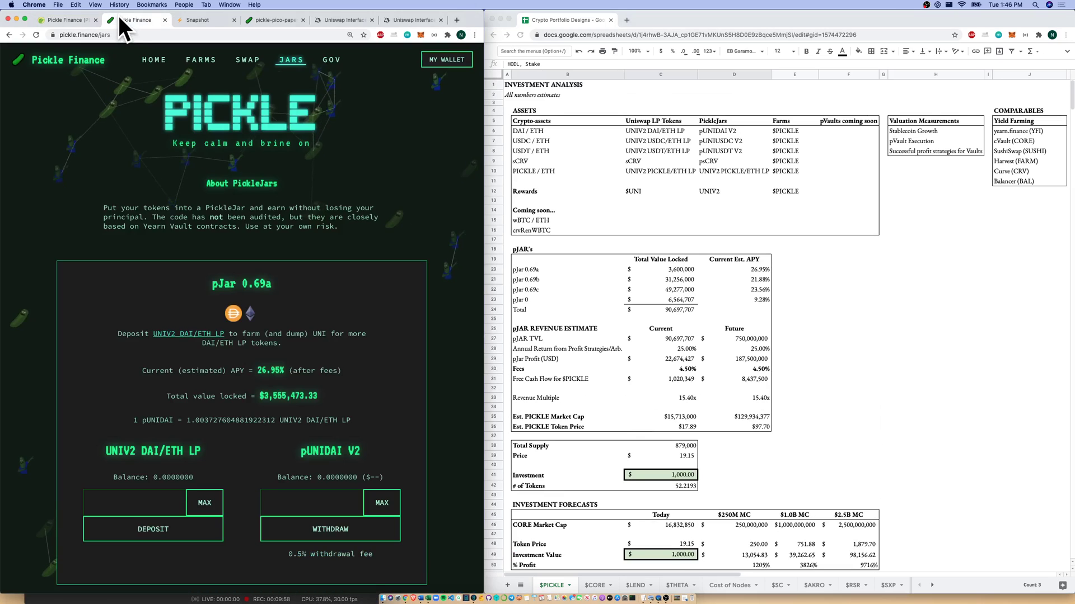
{"action": "left_click", "coordinate": [146, 60]}
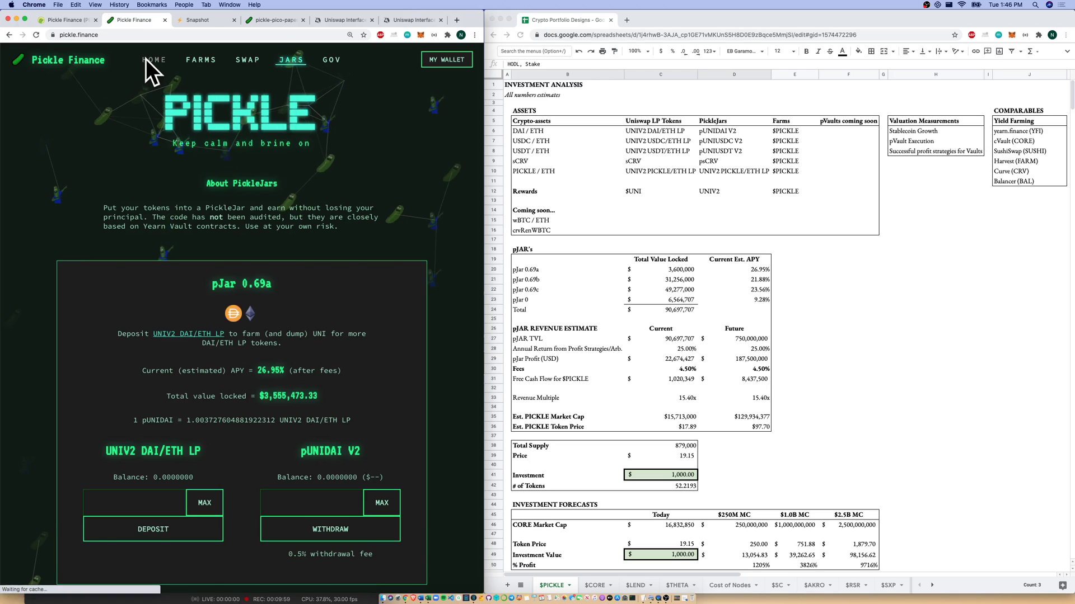
{"action": "left_click", "coordinate": [48, 18]}
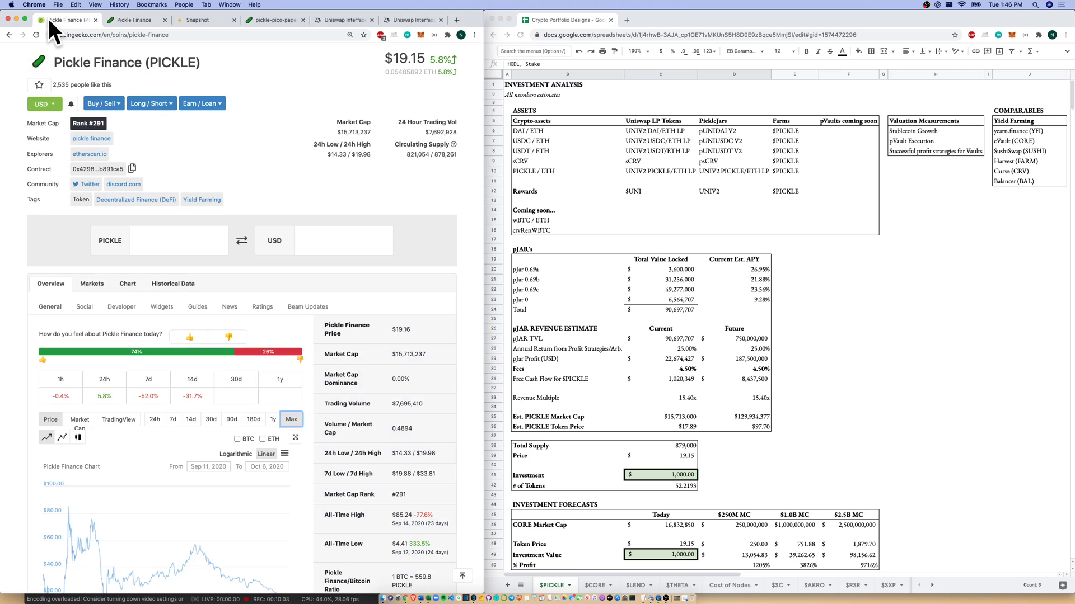
{"action": "left_click", "coordinate": [185, 599]}
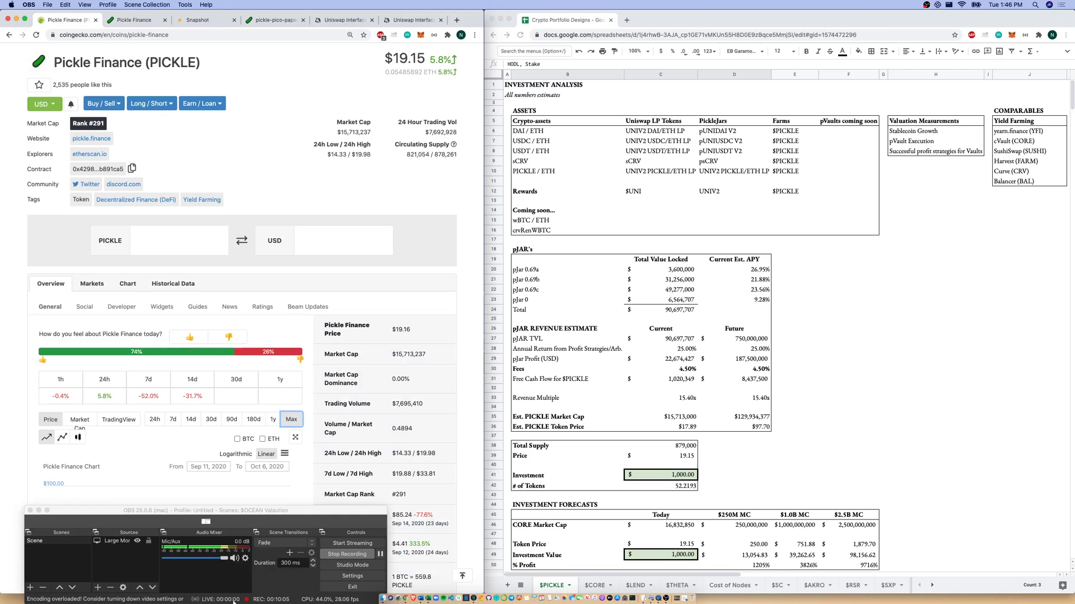